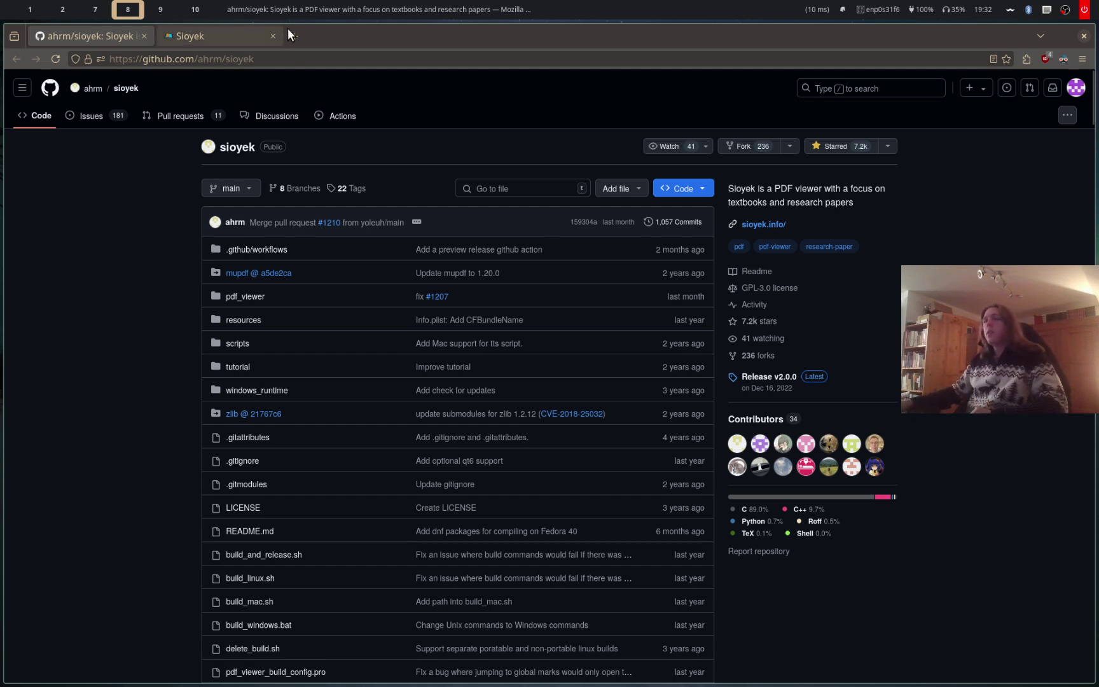
Return from the sioyek GitHub page to workspace 9 showing both template.pdf viewers
{"action": "key", "text": "super+9"}
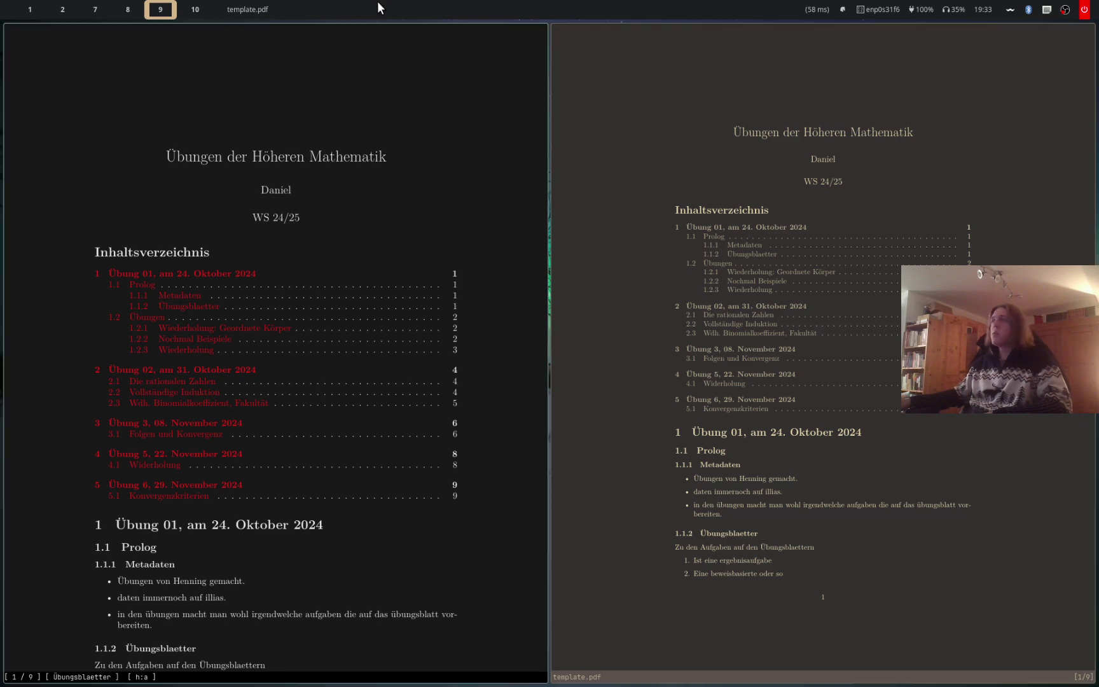
{"action": "left_click", "coordinate": [122, 9]}
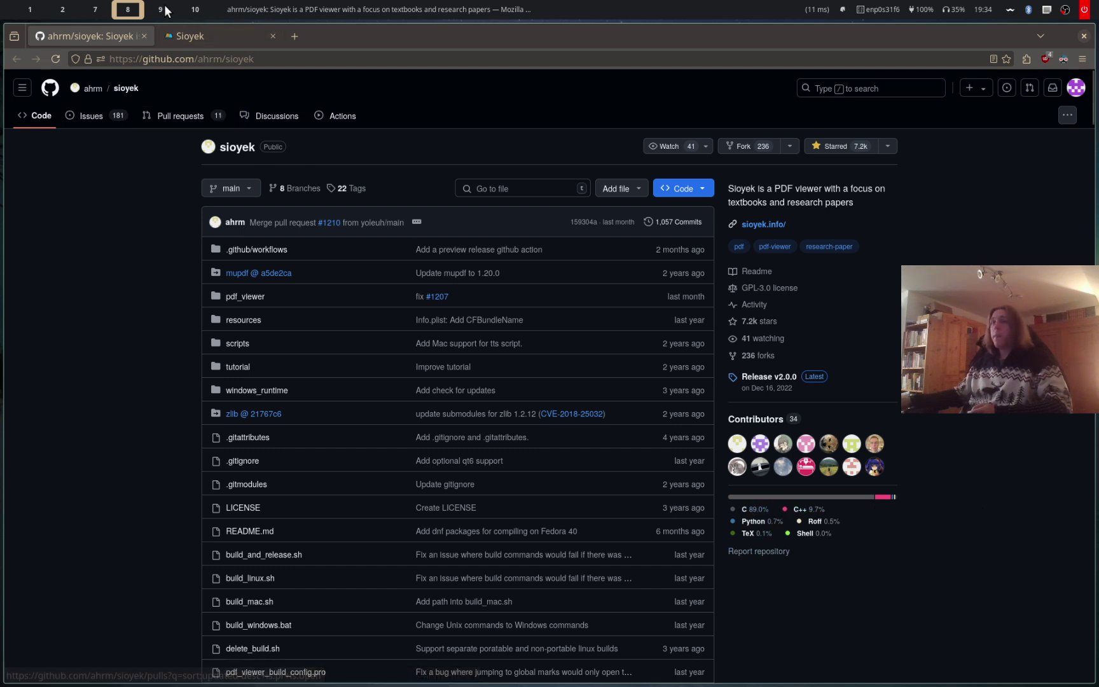
{"action": "key", "text": "super+9"}
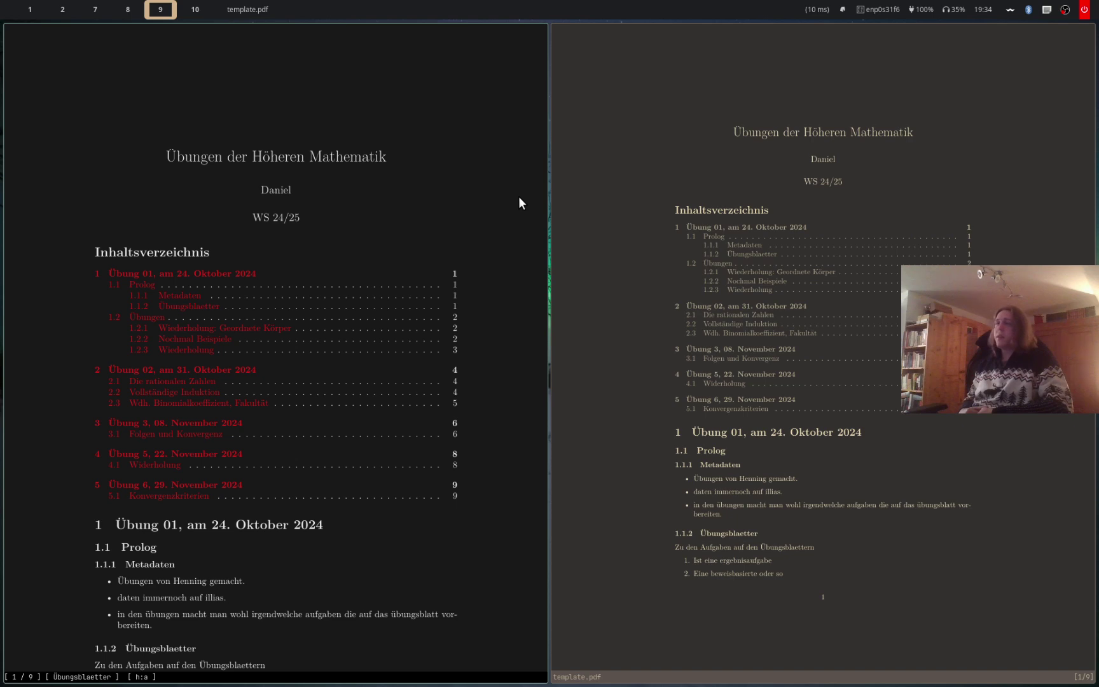
Turn off dark colours in both template.pdf views, fit the right page to width, then restore dark mode
{"action": "key", "text": "ctrl+r"}
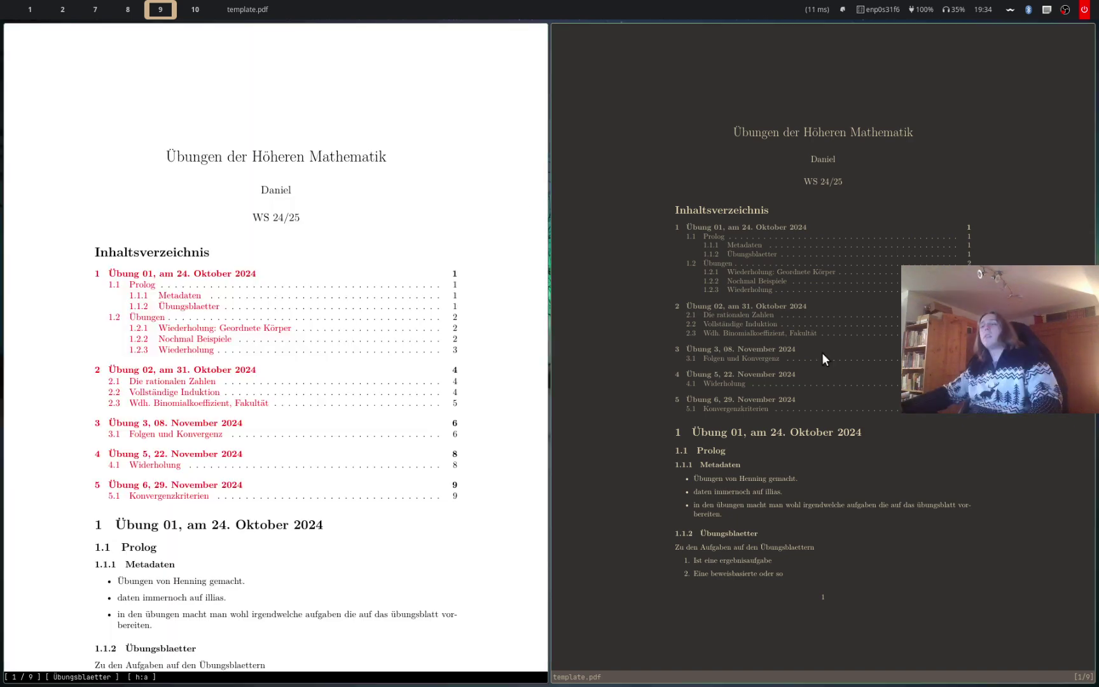
{"action": "key", "text": "ctrl+r"}
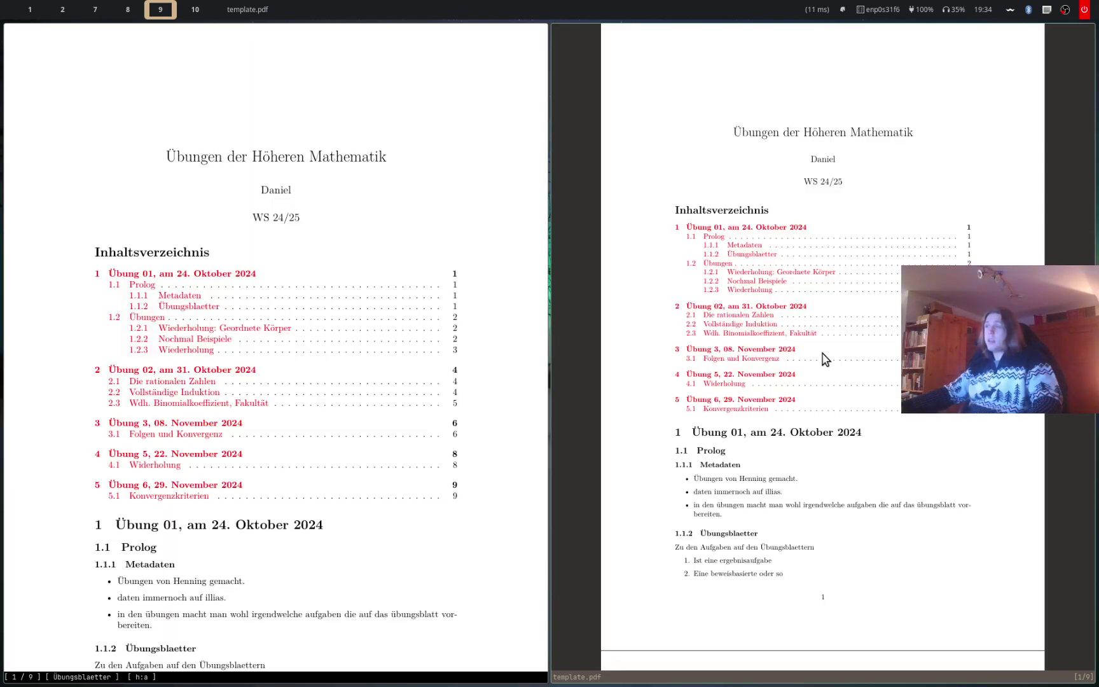
{"action": "key", "text": "ctrl+r"}
{"action": "key", "text": "ctrl+r"}
{"action": "key", "text": "s"}
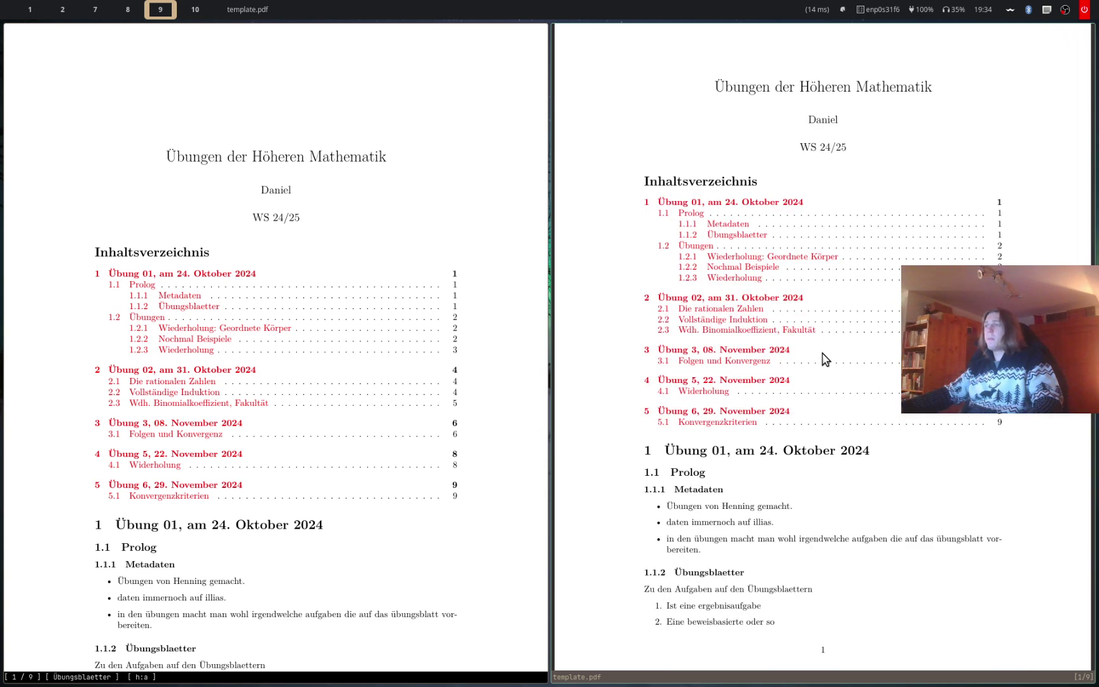
{"action": "scroll", "coordinate": [825, 360], "scroll_direction": "up", "scroll_amount": 3}
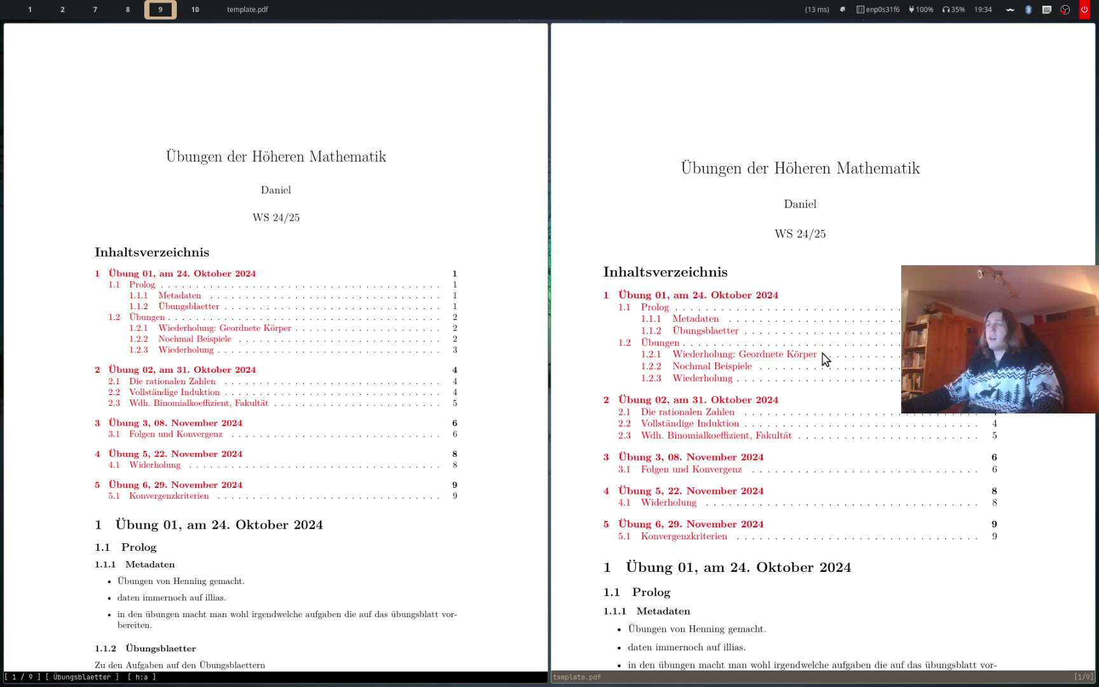
{"action": "scroll", "coordinate": [278, 360], "scroll_direction": "up", "scroll_amount": 5}
{"action": "scroll", "coordinate": [278, 359], "scroll_direction": "down", "scroll_amount": 5}
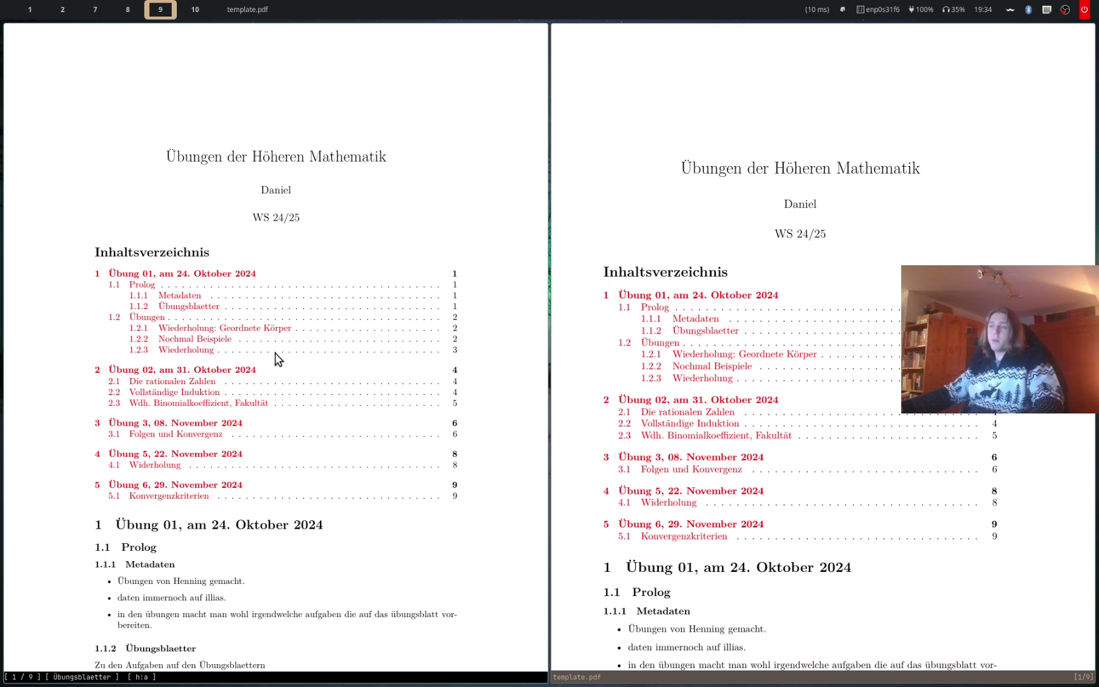
{"action": "key", "text": "ctrl+r"}
{"action": "key", "text": "ctrl+r"}
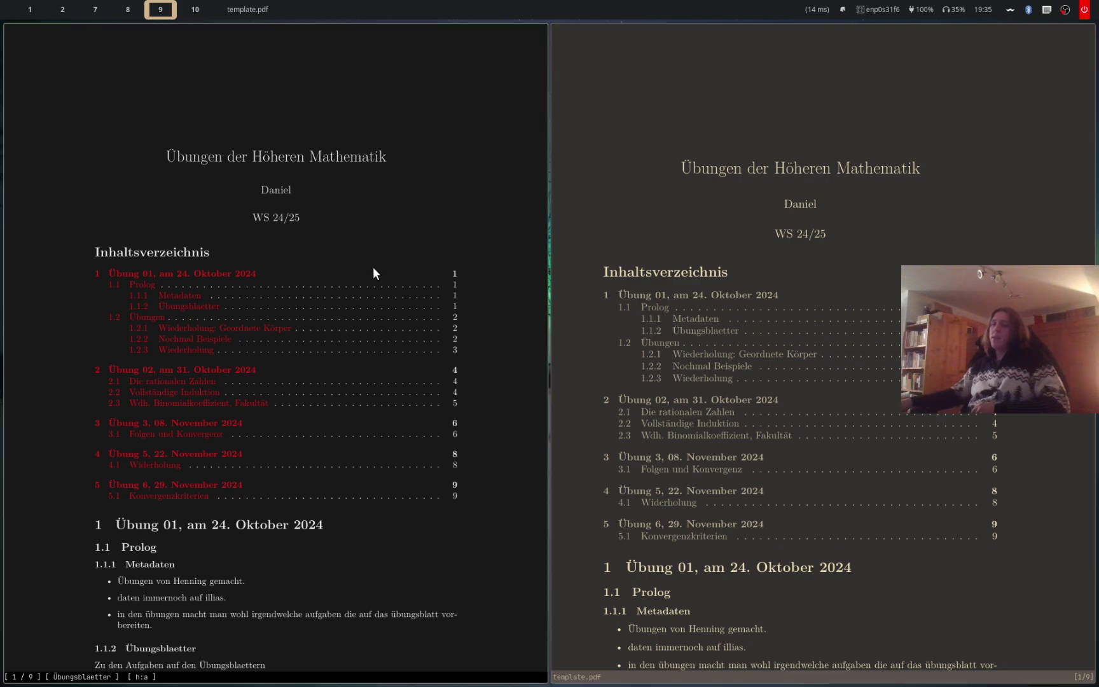
{"action": "scroll", "coordinate": [375, 269], "scroll_direction": "down", "scroll_amount": 3}
{"action": "scroll", "coordinate": [789, 304], "scroll_direction": "down", "scroll_amount": 4}
{"action": "scroll", "coordinate": [787, 338], "scroll_direction": "down", "scroll_amount": 15}
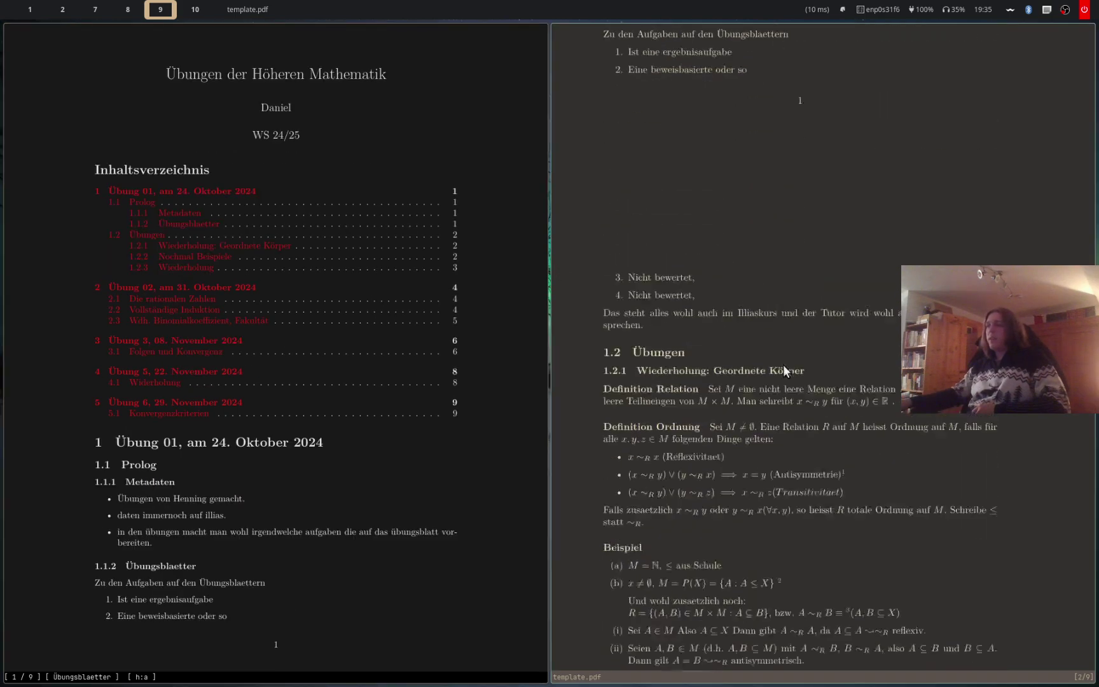
{"action": "scroll", "coordinate": [783, 375], "scroll_direction": "down", "scroll_amount": 20}
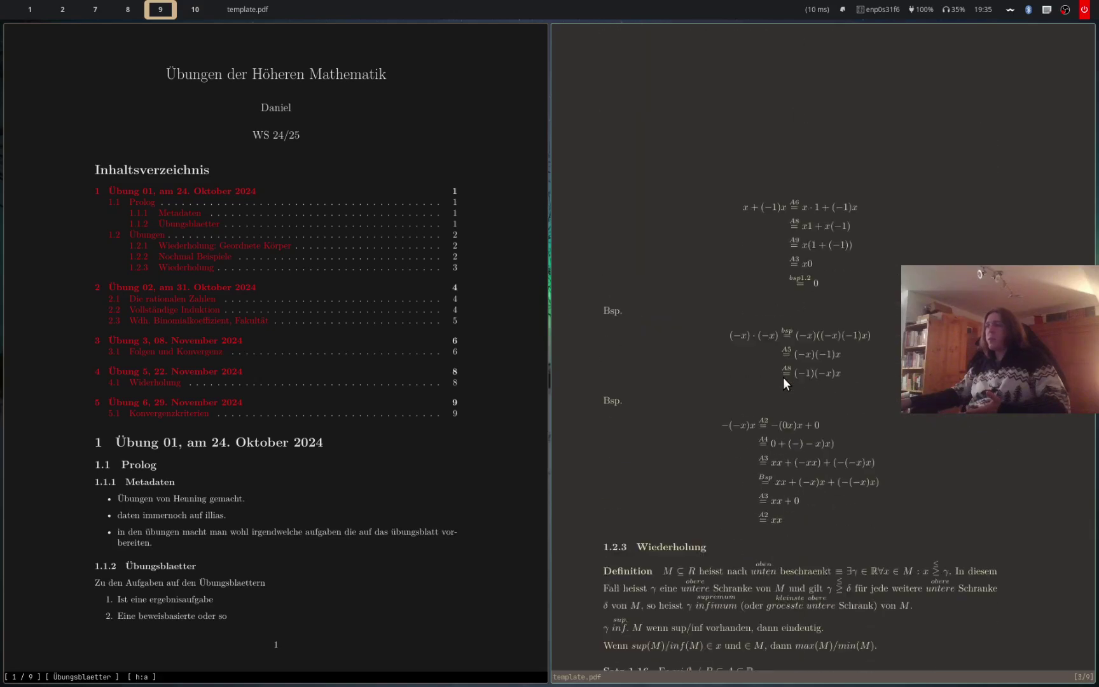
{"action": "key", "text": "g"}
{"action": "key", "text": "g"}
{"action": "scroll", "coordinate": [242, 315], "scroll_direction": "down", "scroll_amount": 20}
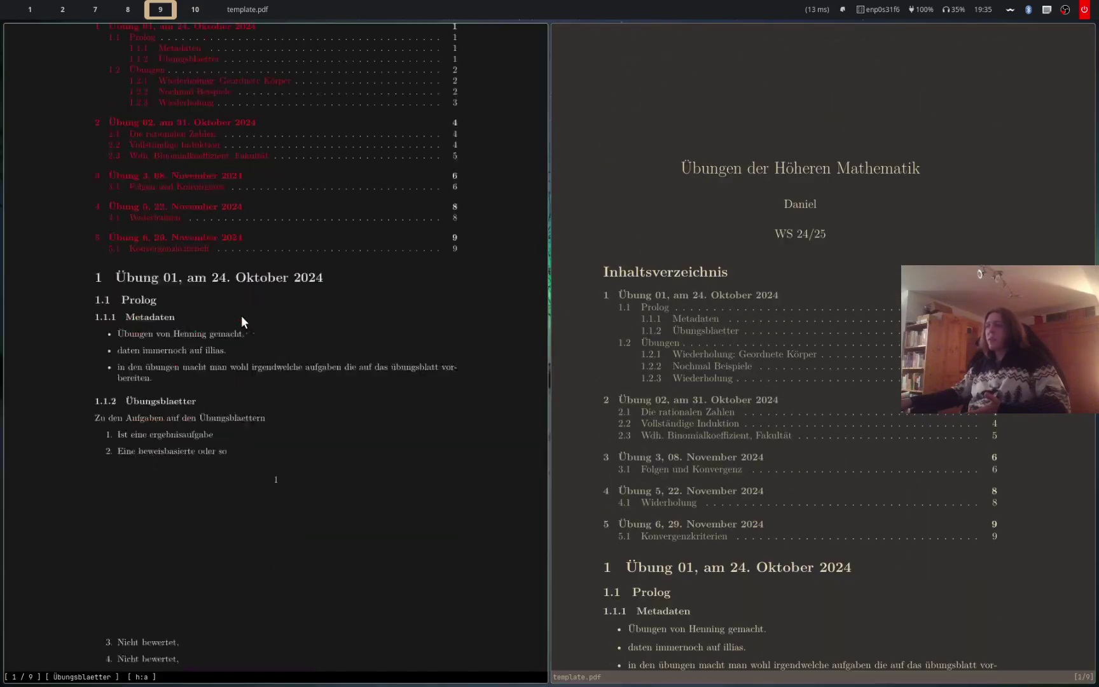
{"action": "scroll", "coordinate": [255, 299], "scroll_direction": "down", "scroll_amount": 10}
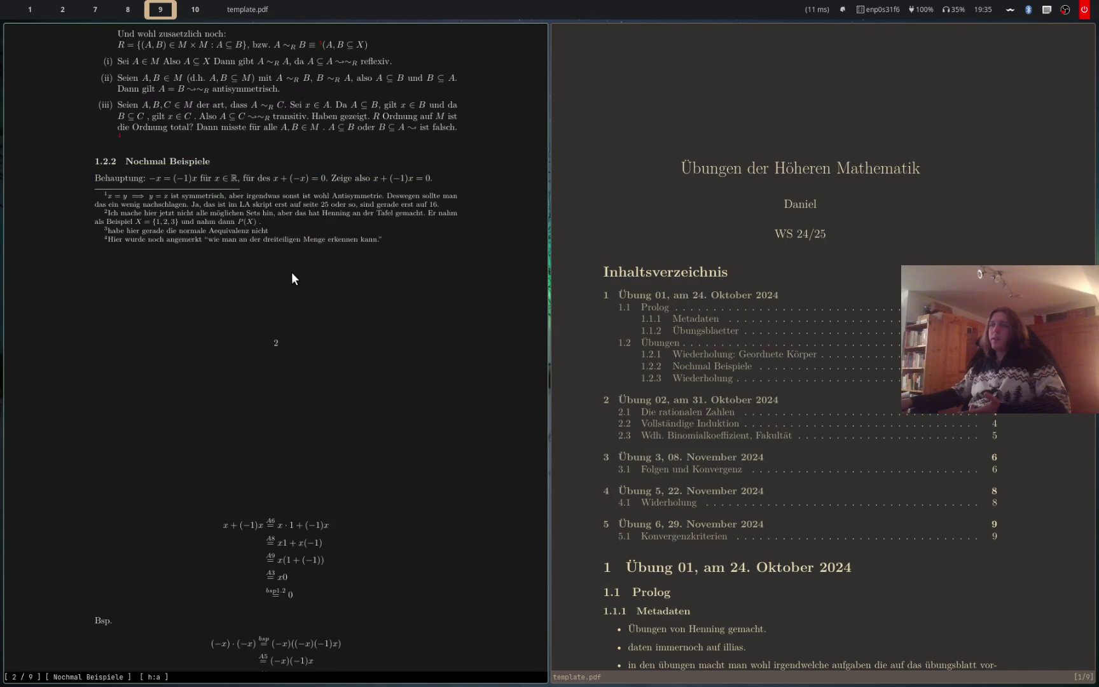
{"action": "scroll", "coordinate": [301, 308], "scroll_direction": "down", "scroll_amount": 15}
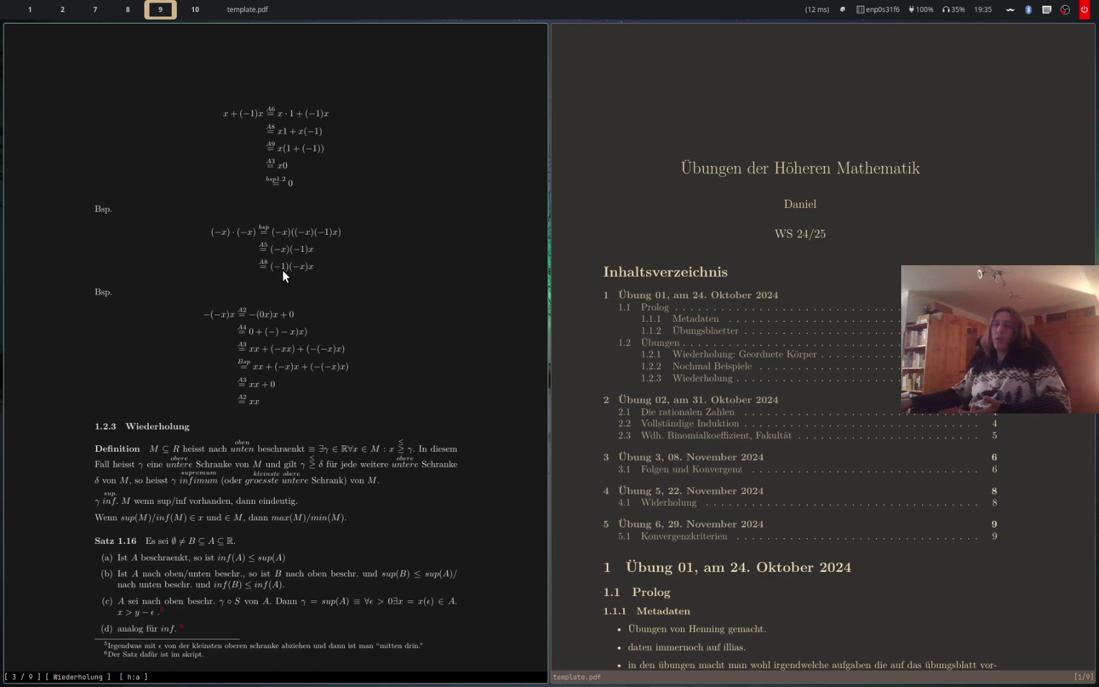
{"action": "scroll", "coordinate": [292, 526], "scroll_direction": "down", "scroll_amount": 15}
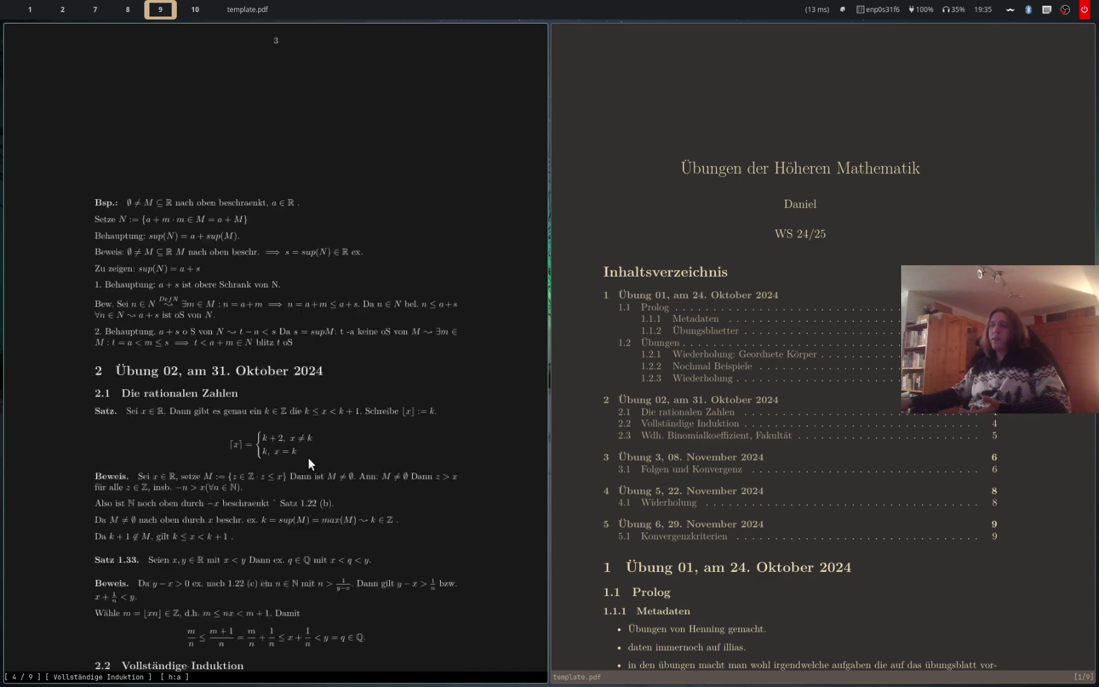
{"action": "scroll", "coordinate": [307, 453], "scroll_direction": "down", "scroll_amount": 20}
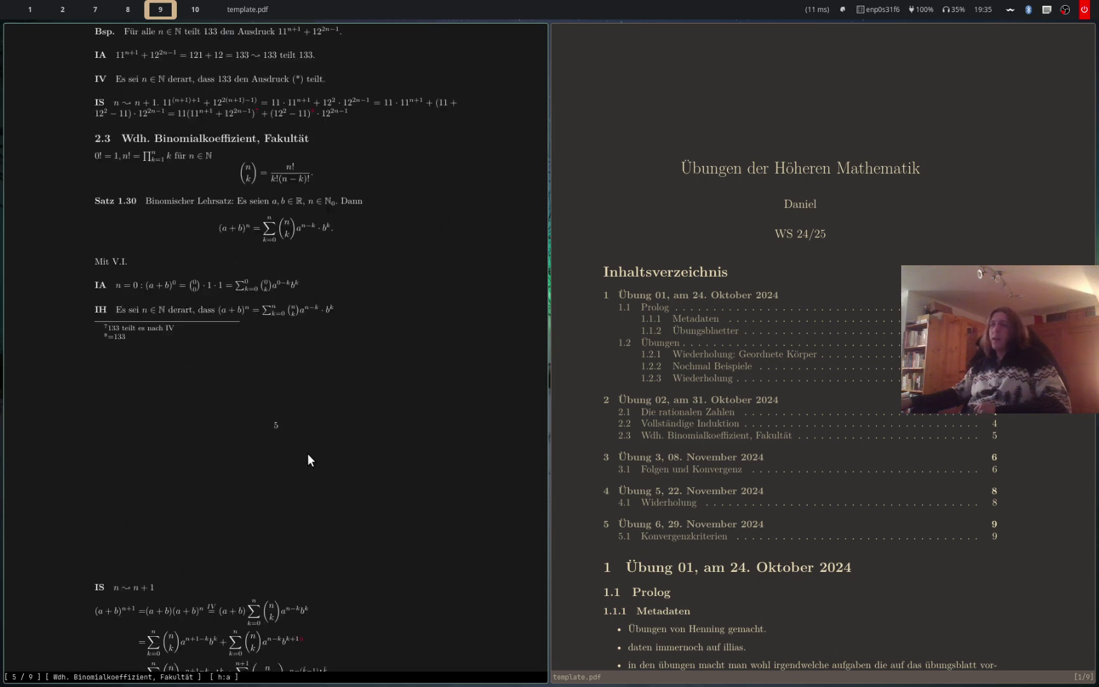
{"action": "scroll", "coordinate": [307, 453], "scroll_direction": "down", "scroll_amount": 10}
{"action": "scroll", "coordinate": [350, 201], "scroll_direction": "up", "scroll_amount": 5}
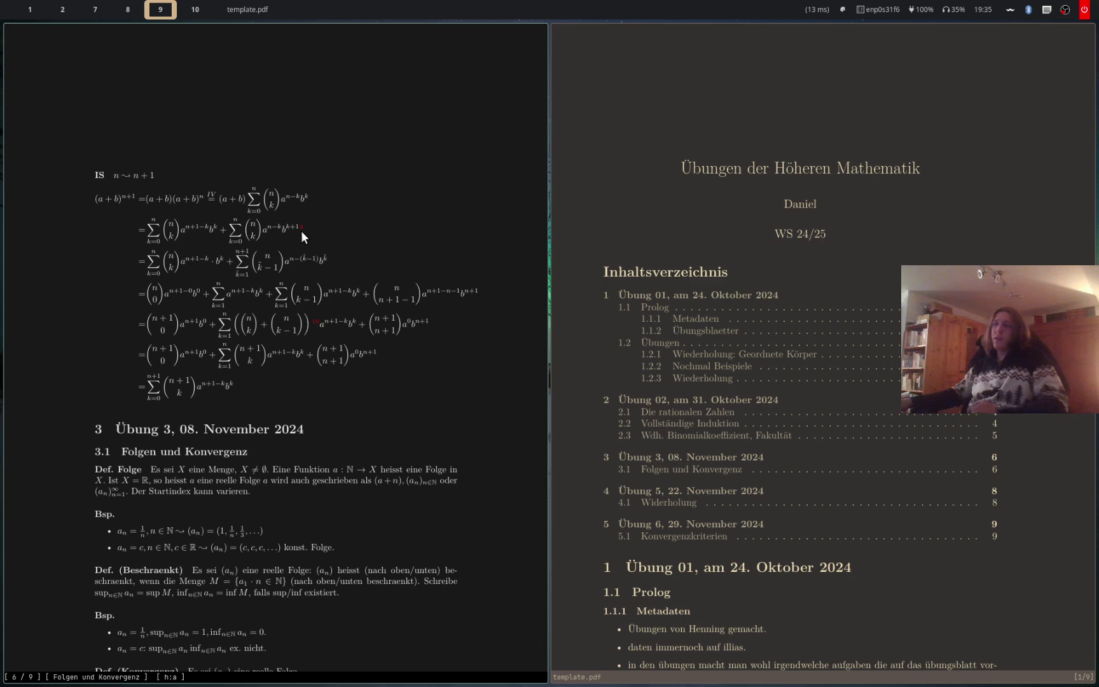
{"action": "key", "text": "plus"}
{"action": "scroll", "coordinate": [312, 190], "scroll_direction": "up", "scroll_amount": 10}
{"action": "scroll", "coordinate": [306, 254], "scroll_direction": "up", "scroll_amount": 5}
{"action": "scroll", "coordinate": [305, 254], "scroll_direction": "right", "scroll_amount": 4}
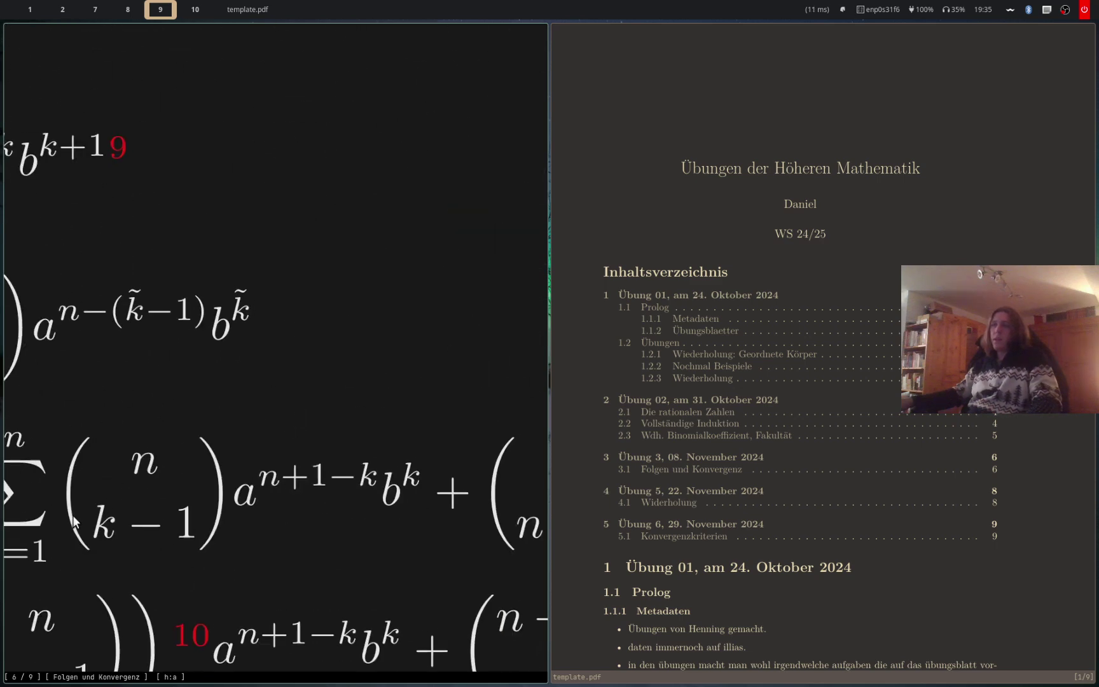
{"action": "scroll", "coordinate": [306, 370], "scroll_direction": "down", "scroll_amount": 4}
{"action": "scroll", "coordinate": [306, 369], "scroll_direction": "left", "scroll_amount": 2}
{"action": "left_click", "coordinate": [350, 344]}
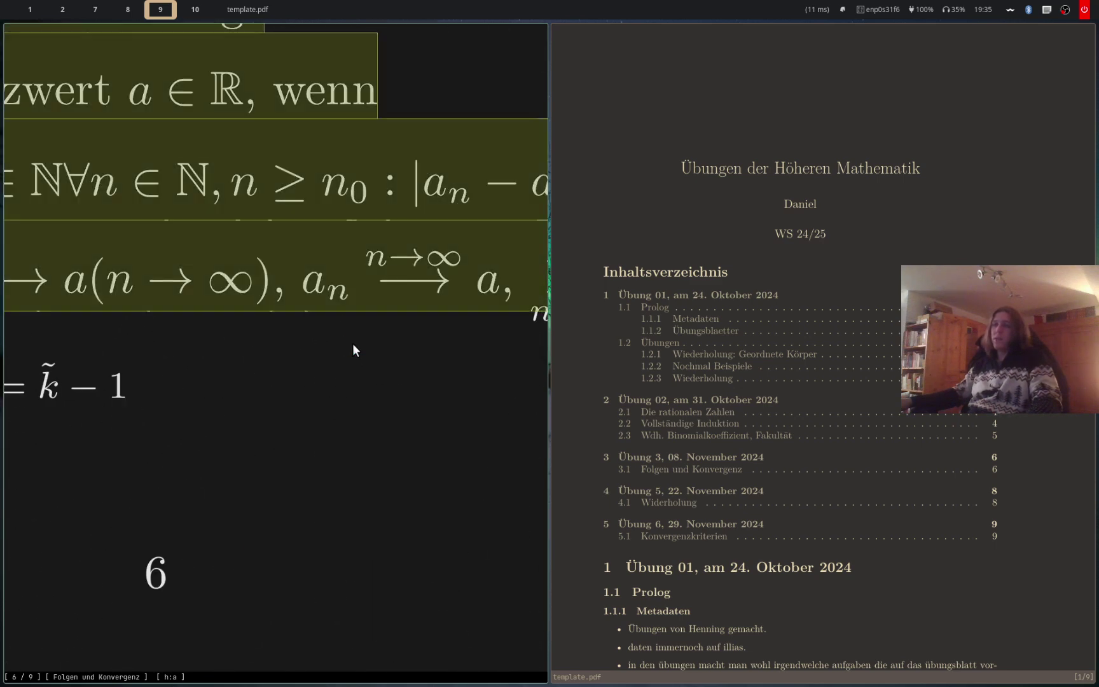
{"action": "scroll", "coordinate": [325, 355], "scroll_direction": "down", "scroll_amount": 10}
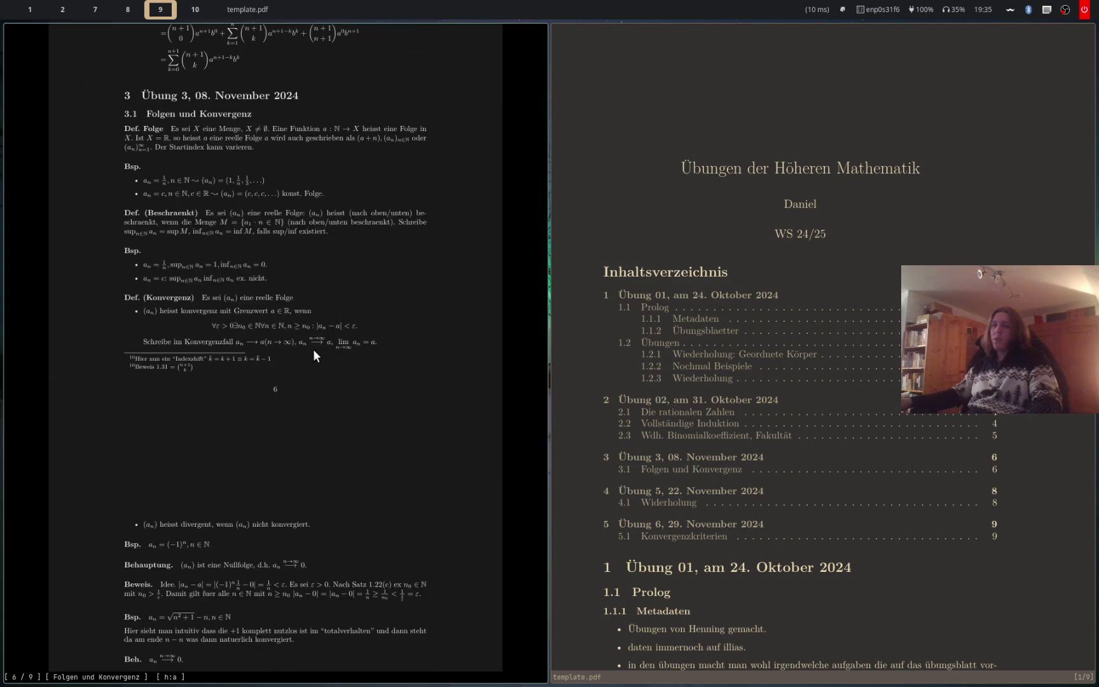
{"action": "scroll", "coordinate": [279, 350], "scroll_direction": "up", "scroll_amount": 5}
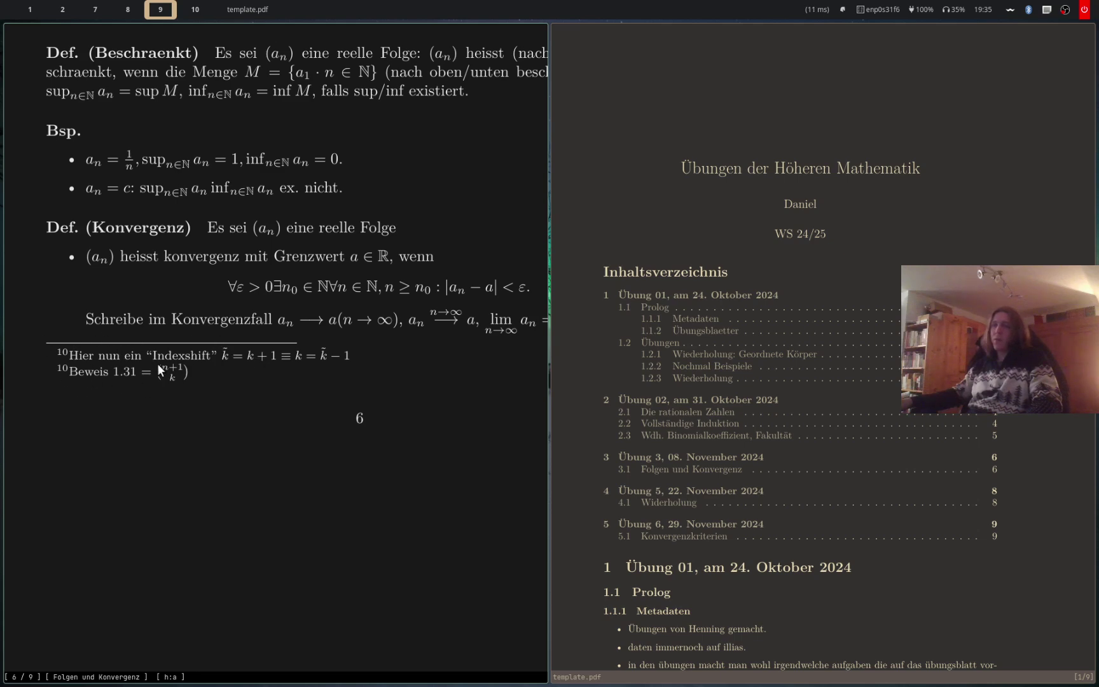
{"action": "scroll", "coordinate": [158, 363], "scroll_direction": "down", "scroll_amount": 5}
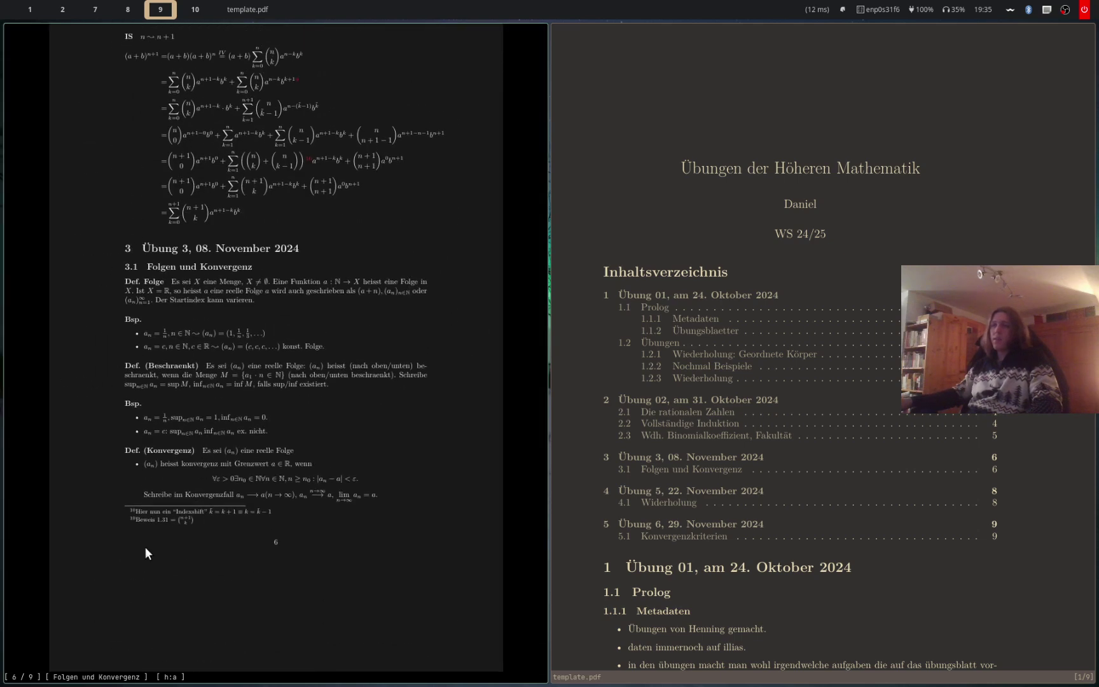
{"action": "scroll", "coordinate": [145, 548], "scroll_direction": "up", "scroll_amount": 1}
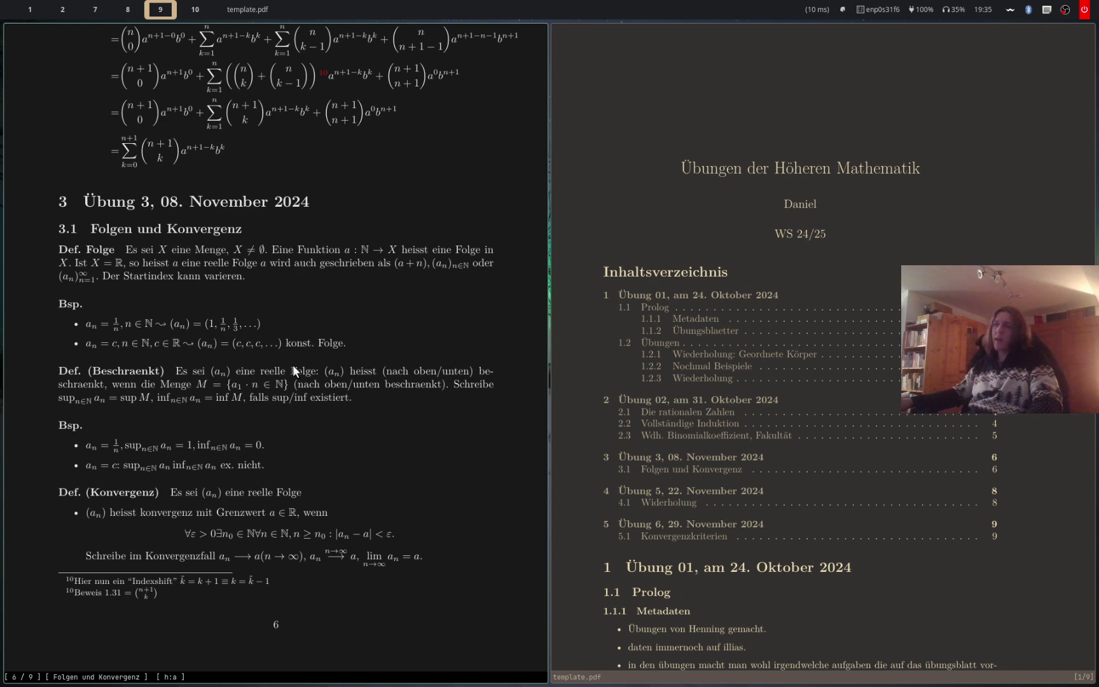
{"action": "scroll", "coordinate": [292, 364], "scroll_direction": "up", "scroll_amount": 5}
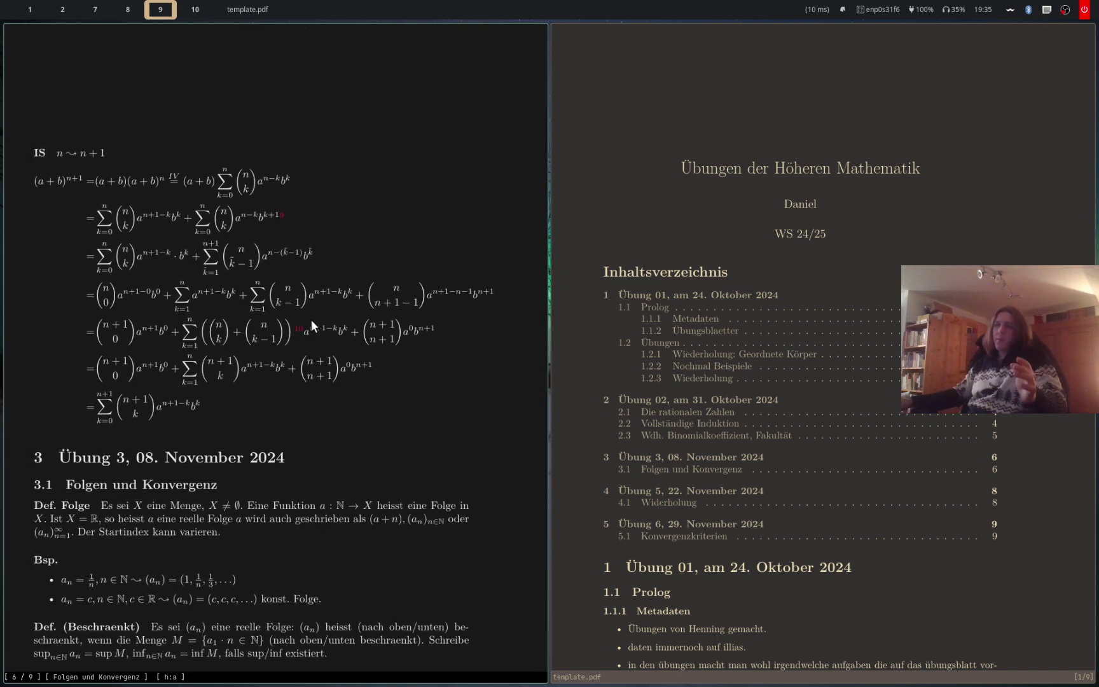
{"action": "left_click_drag", "start_coordinate": [303, 407], "coordinate": [429, 130]}
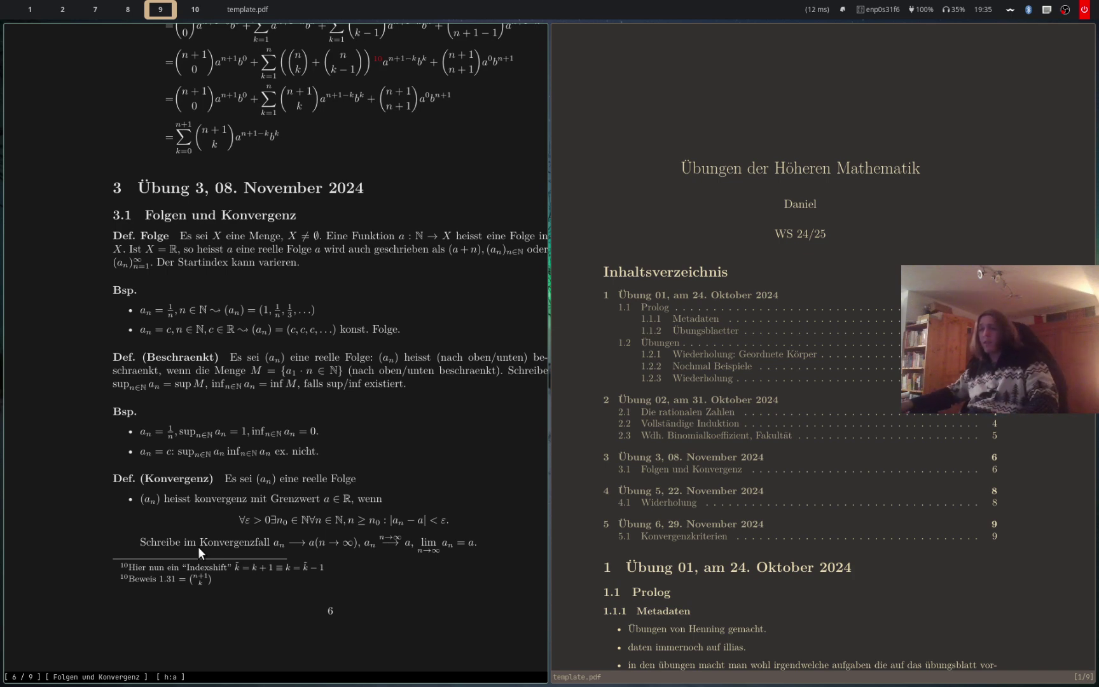
{"action": "scroll", "coordinate": [279, 379], "scroll_direction": "down", "scroll_amount": 2}
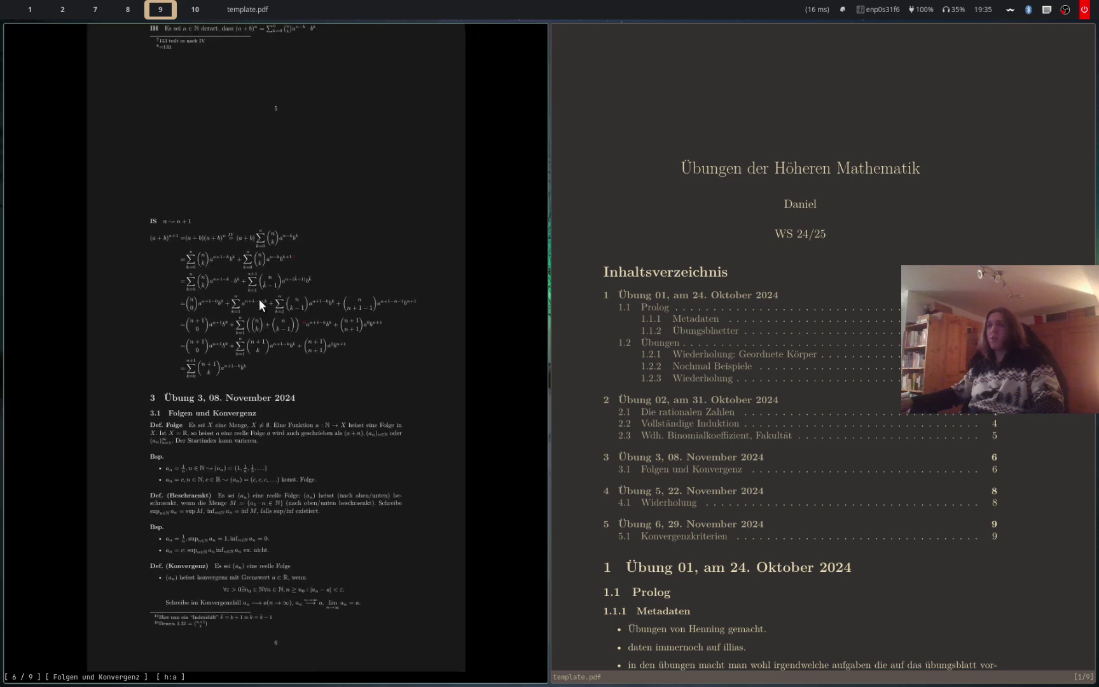
{"action": "scroll", "coordinate": [259, 299], "scroll_direction": "up", "scroll_amount": 2}
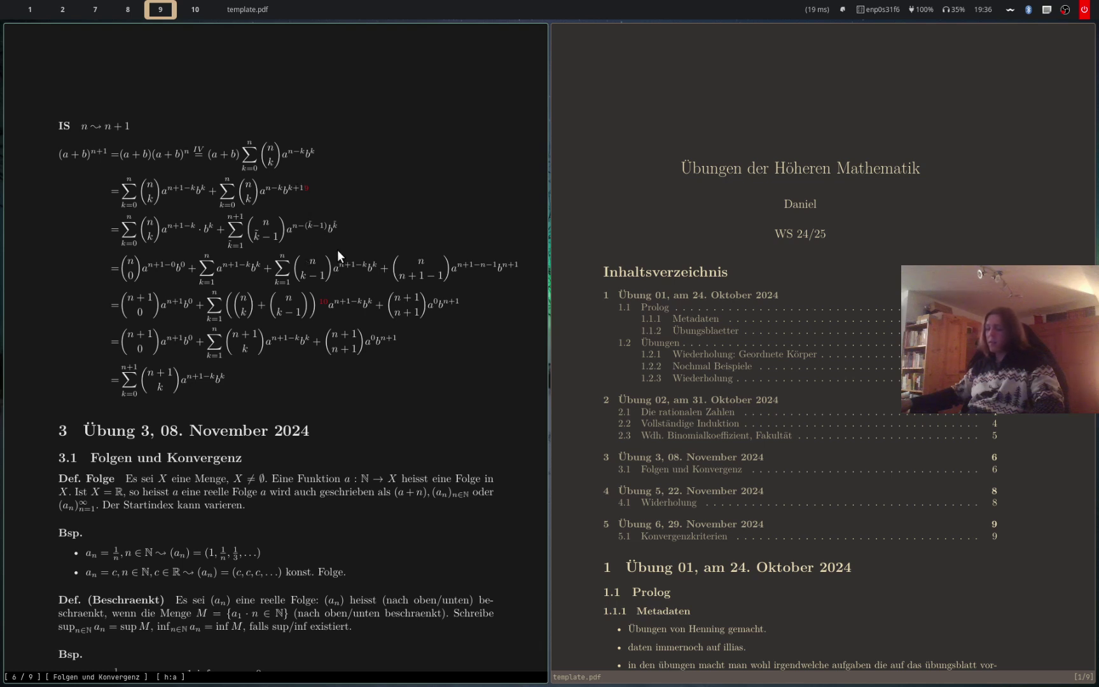
{"action": "key", "text": "g"}
{"action": "key", "text": "g"}
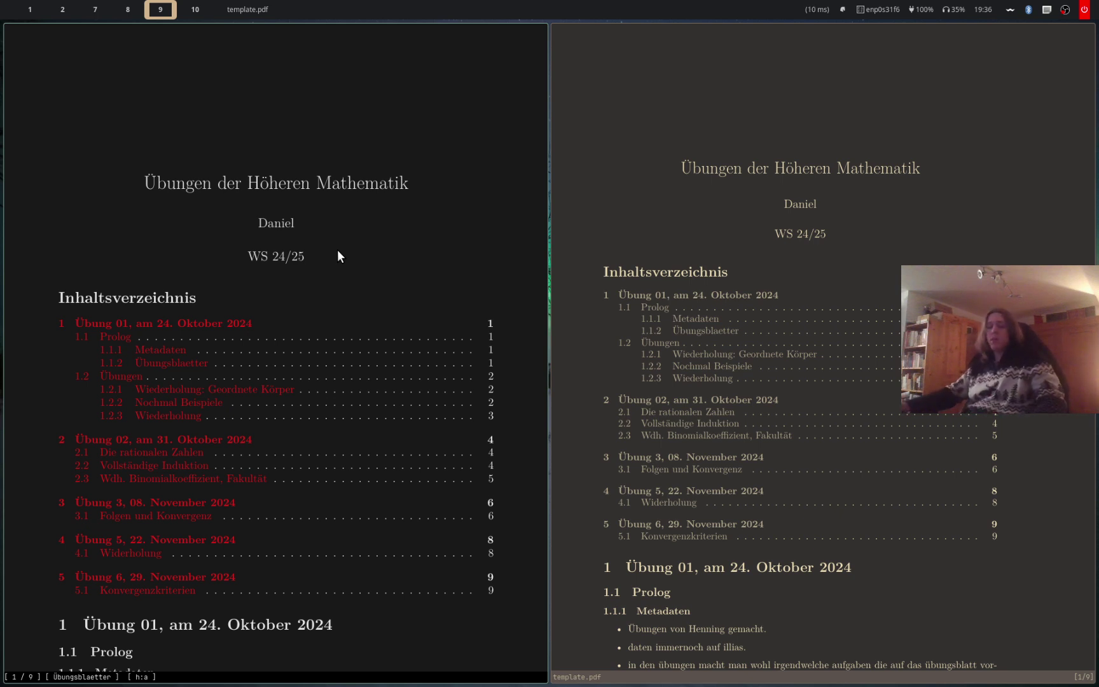
In Neovim, select the programs.sioyek and xdg.mimeApps blocks in pdf.nix
{"action": "key", "text": "super+0"}
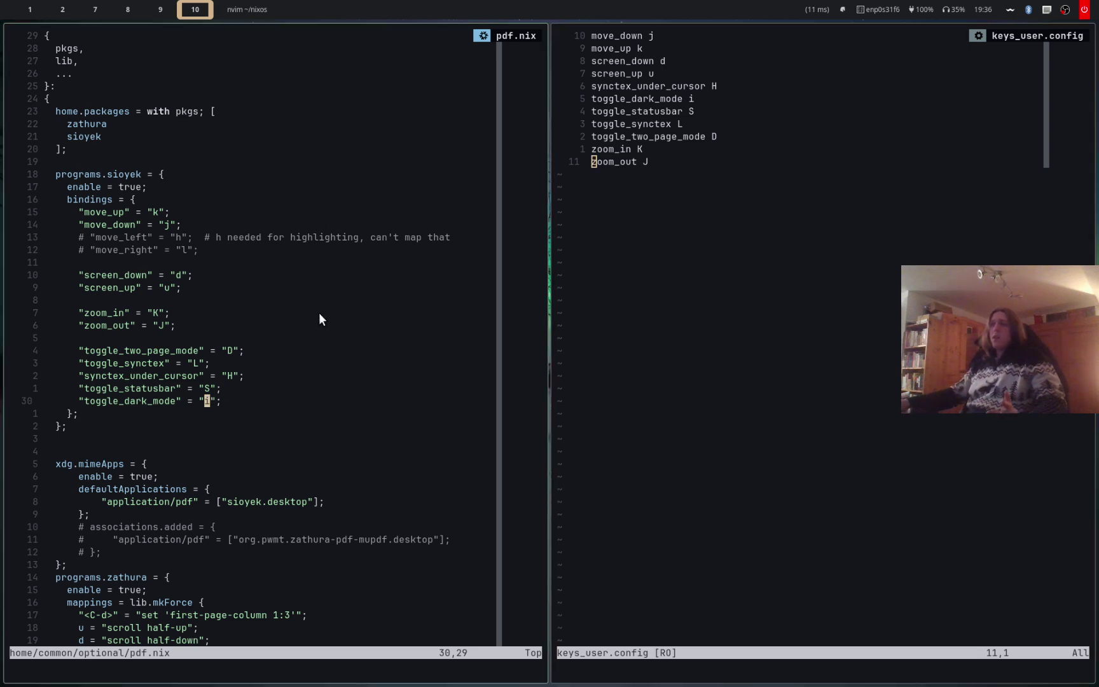
{"action": "left_click_drag", "start_coordinate": [331, 407], "coordinate": [278, 429]}
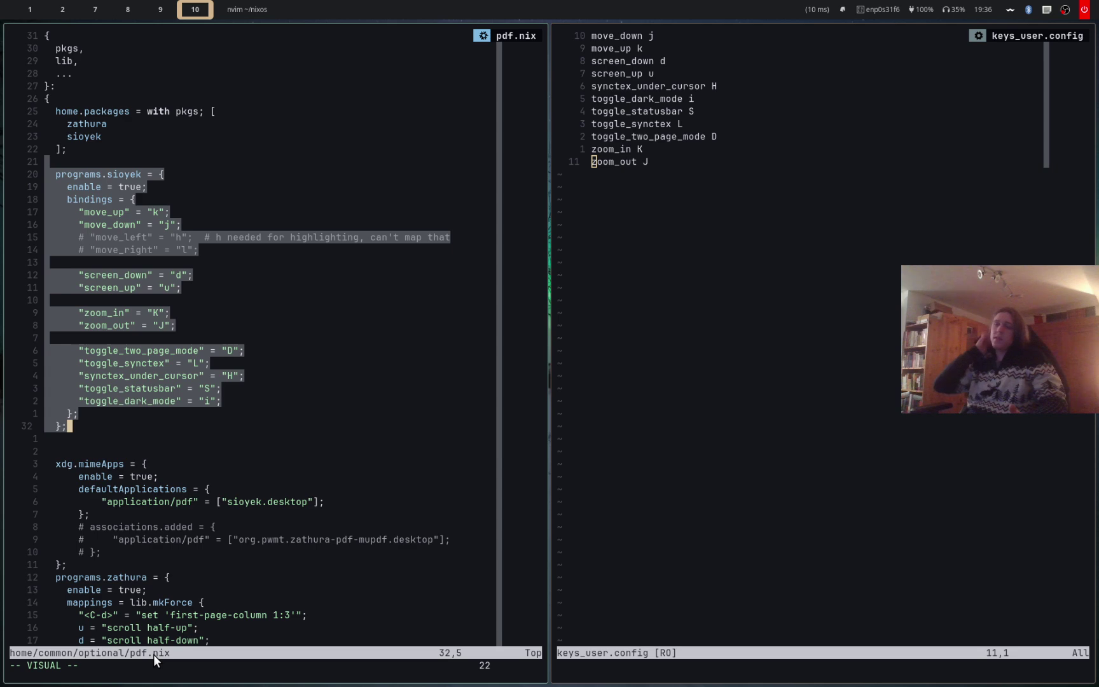
{"action": "left_click_drag", "start_coordinate": [244, 420], "coordinate": [272, 171]}
{"action": "triple_click", "coordinate": [272, 171]}
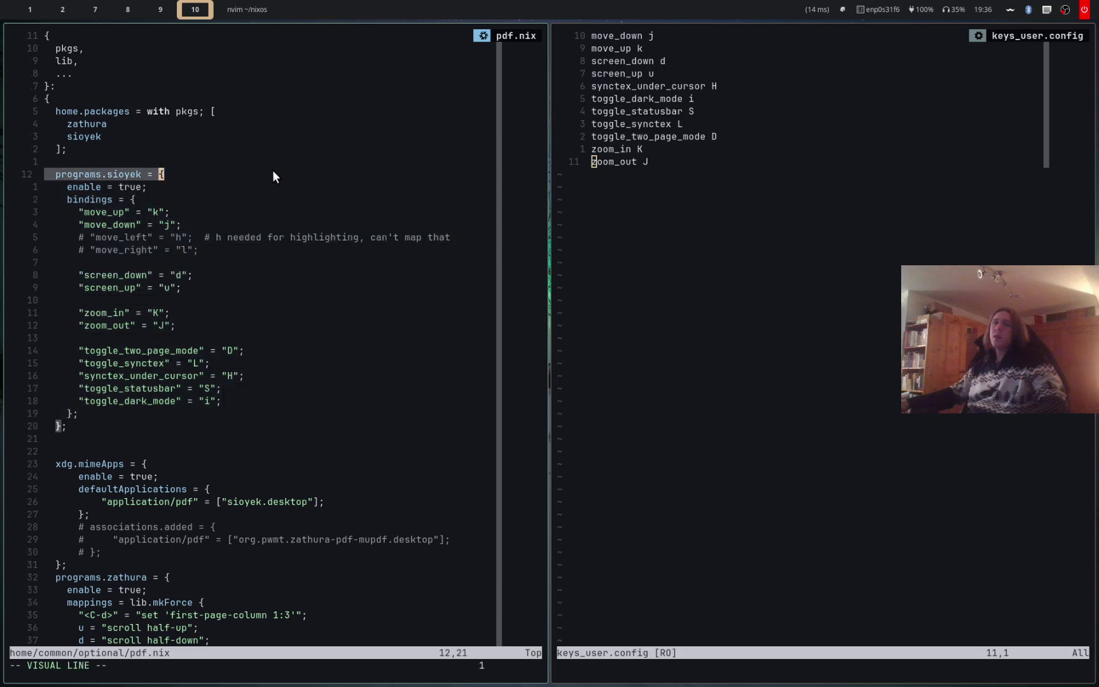
{"action": "scroll", "coordinate": [276, 168], "scroll_direction": "down", "scroll_amount": 2}
{"action": "left_click_drag", "start_coordinate": [125, 475], "coordinate": [41, 392]}
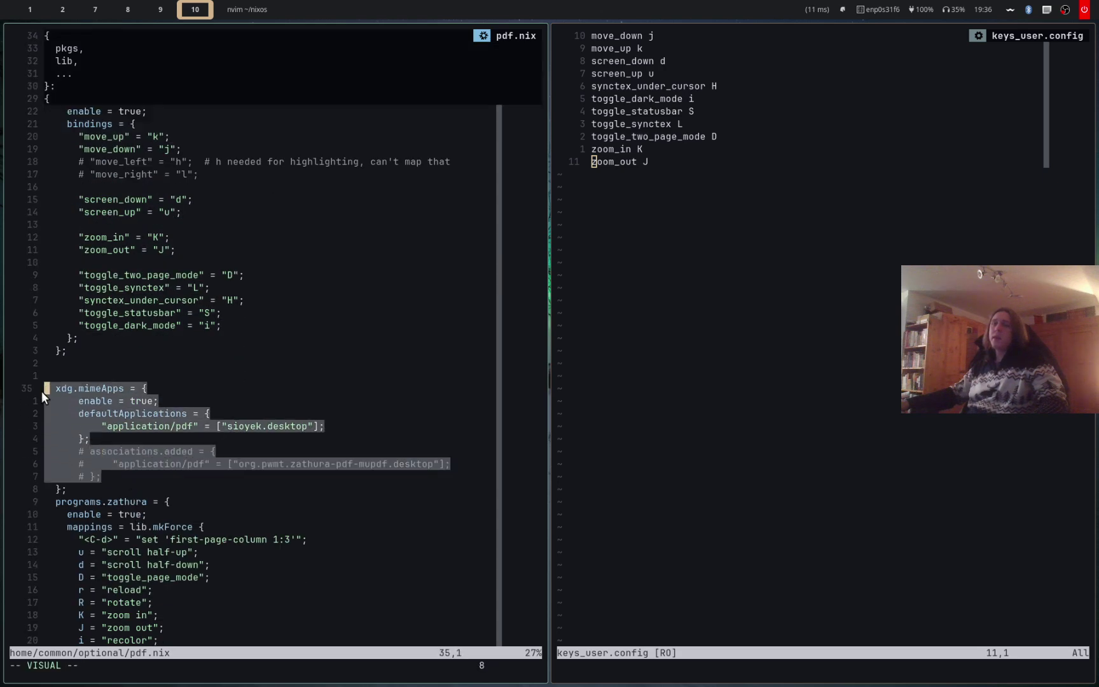
{"action": "scroll", "coordinate": [223, 423], "scroll_direction": "up", "scroll_amount": 2}
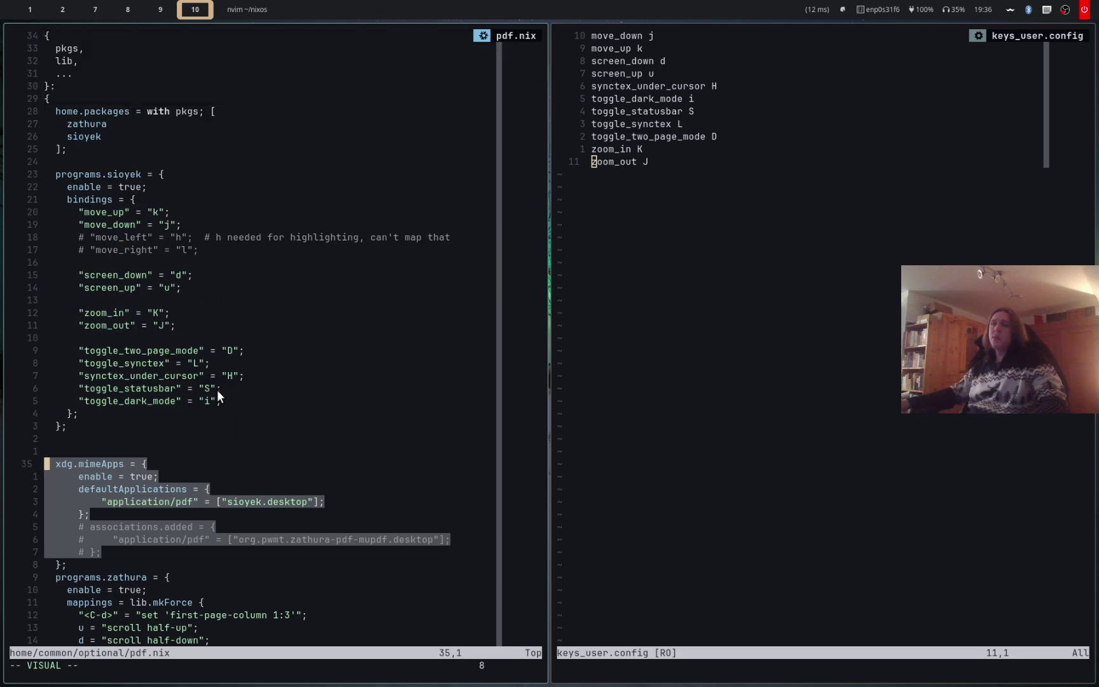
{"action": "key", "text": "Escape"}
Select the zathura package name and the sioyek key bindings in pdf.nix
{"action": "double_click", "coordinate": [192, 119]}
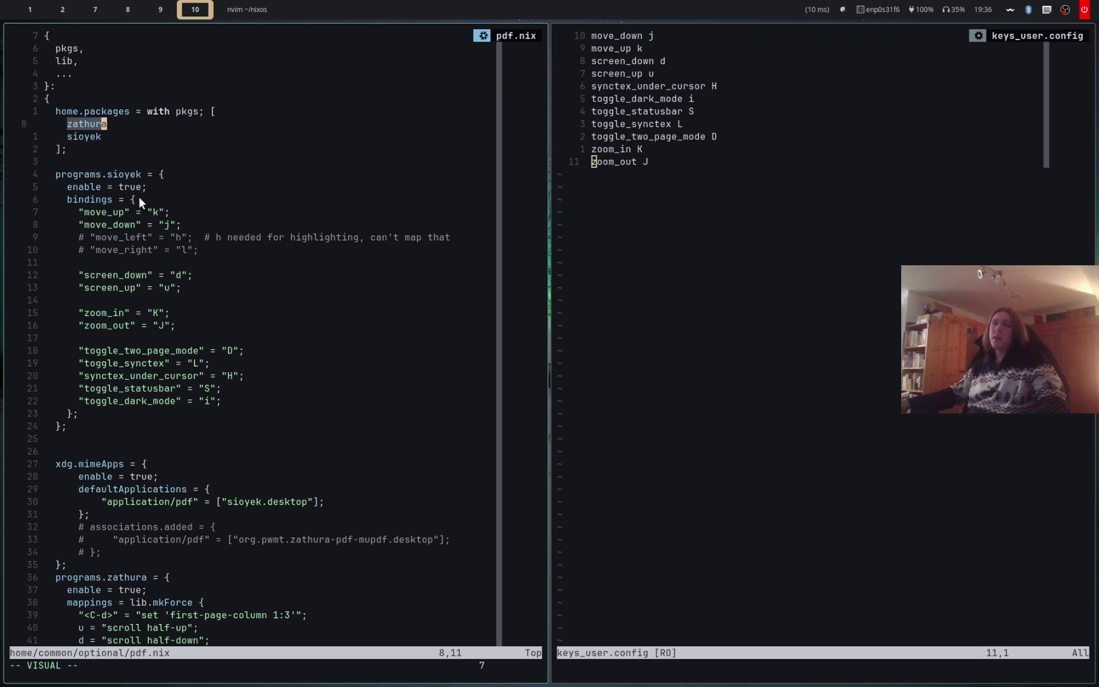
{"action": "left_click", "coordinate": [224, 216]}
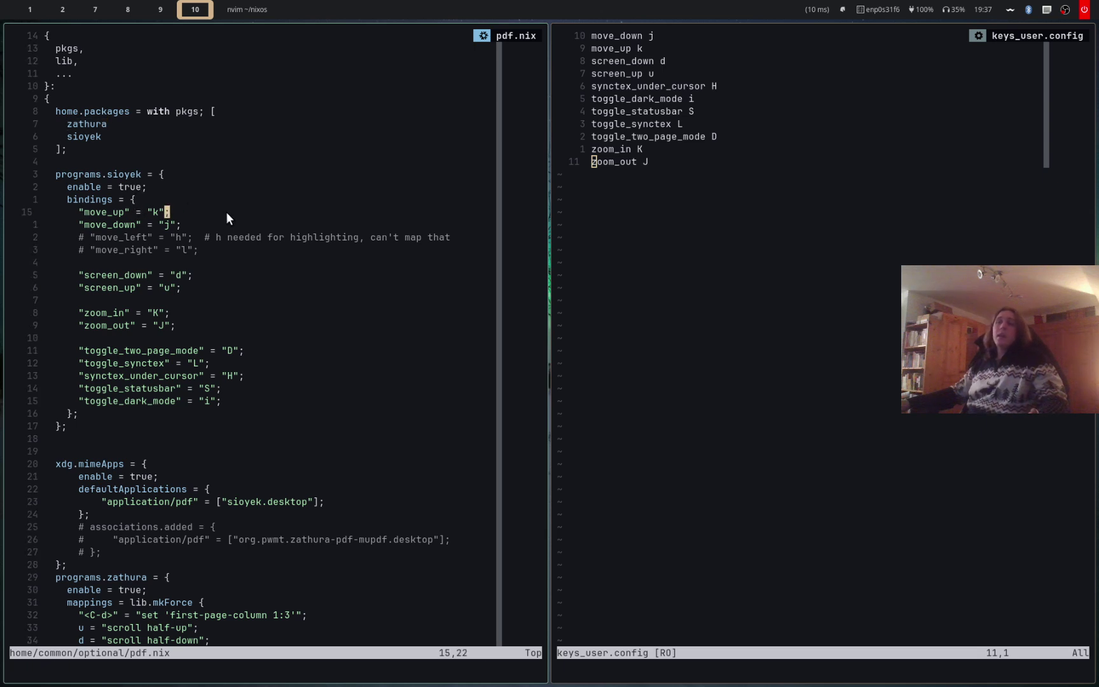
{"action": "left_click_drag", "start_coordinate": [229, 202], "coordinate": [302, 403]}
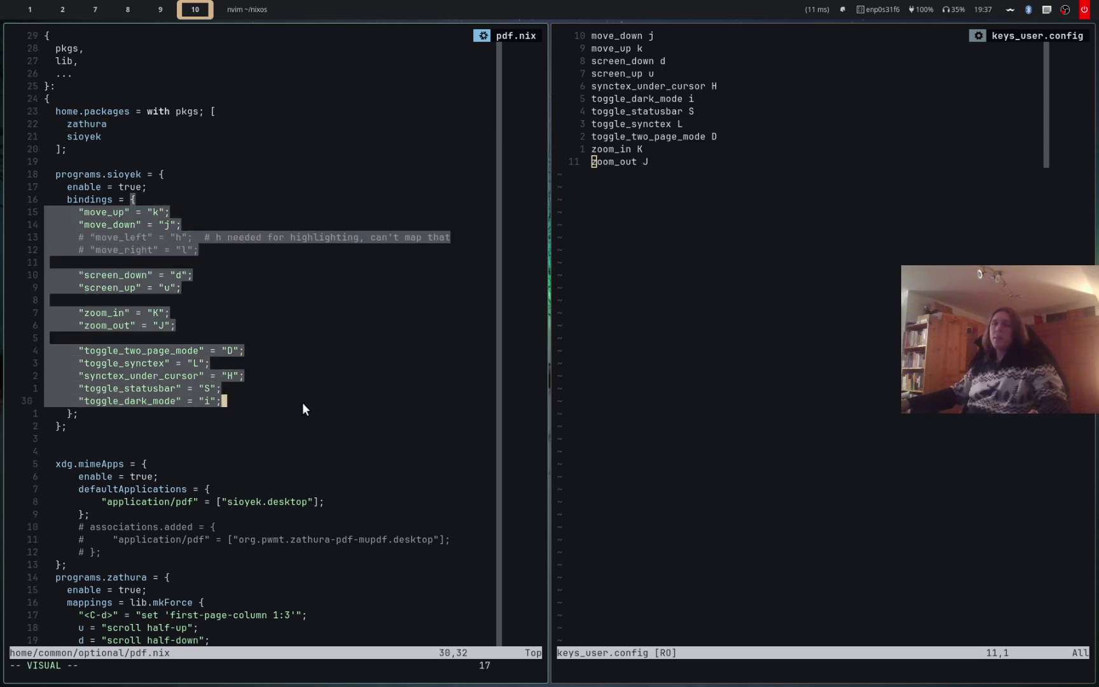
{"action": "key", "text": "Escape"}
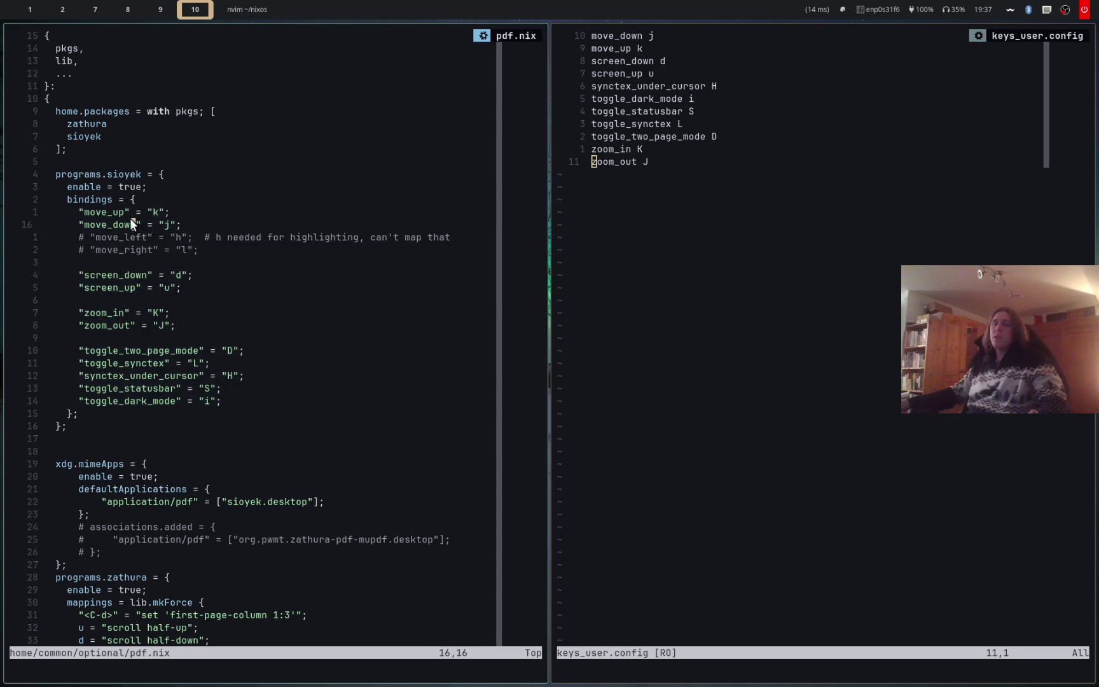
{"action": "left_click", "coordinate": [131, 213]}
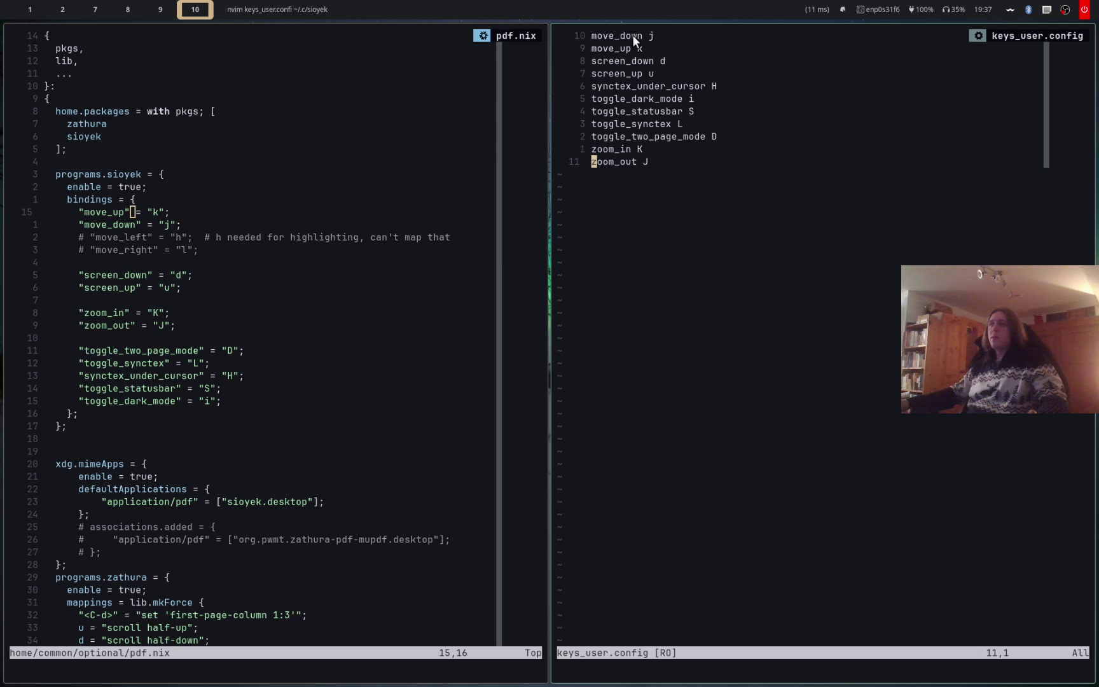
Select every binding in keys_user.config and enlarge that pane's font
{"action": "left_click_drag", "start_coordinate": [632, 35], "coordinate": [644, 148]}
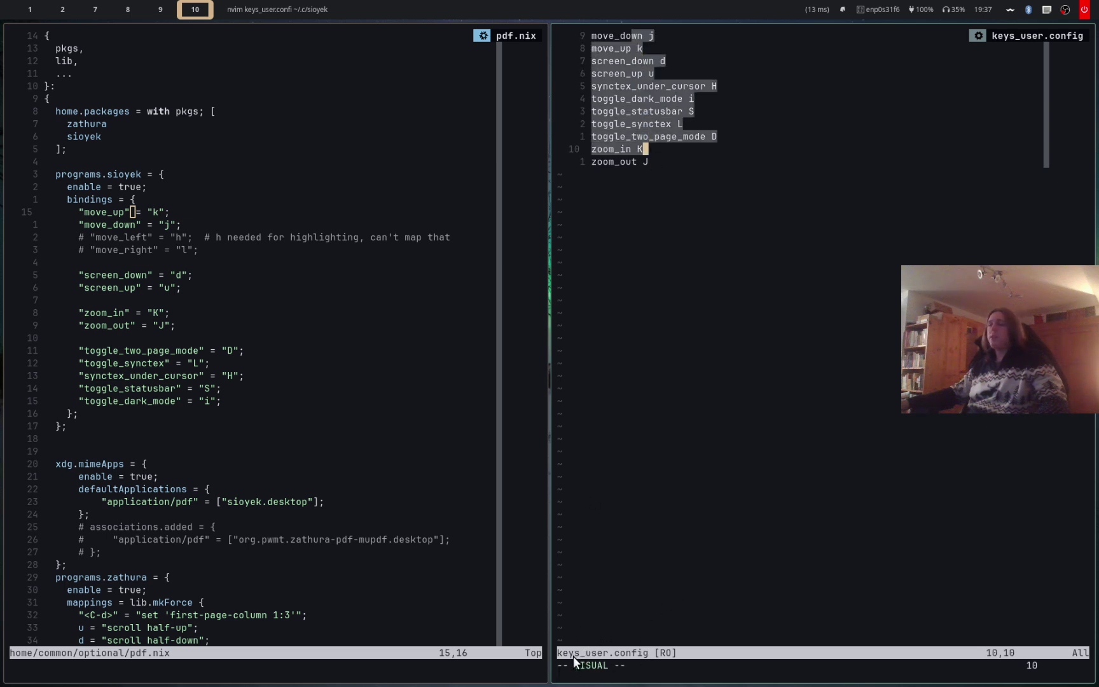
{"action": "left_click", "coordinate": [613, 42]}
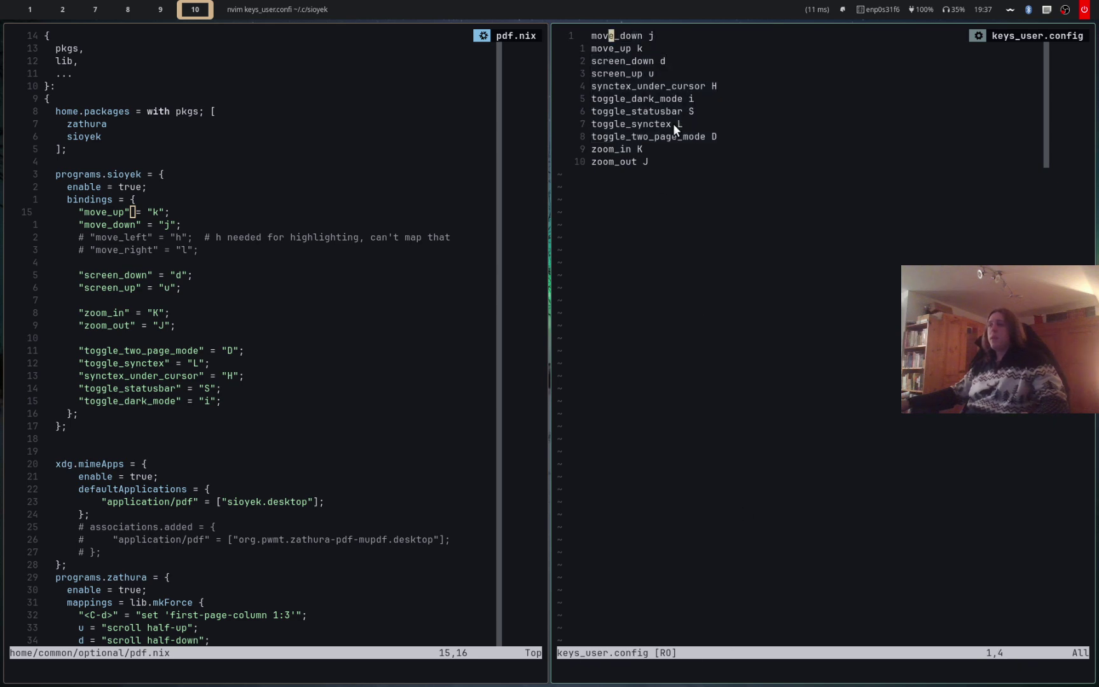
{"action": "left_click_drag", "start_coordinate": [719, 171], "coordinate": [551, 34]}
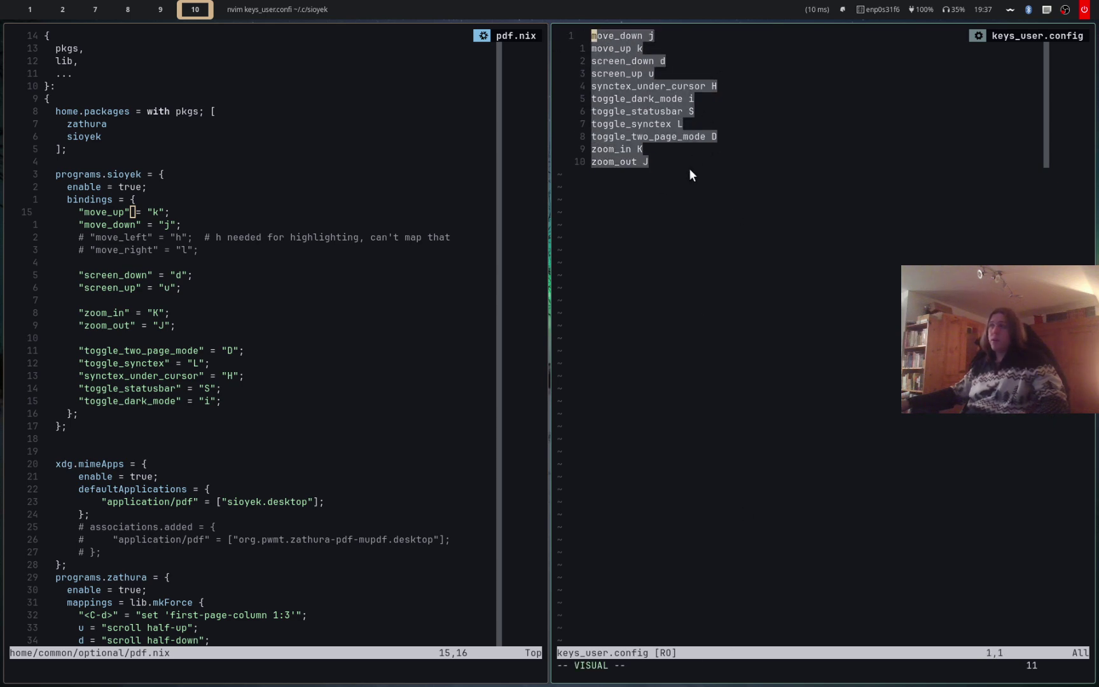
{"action": "key", "text": "y"}
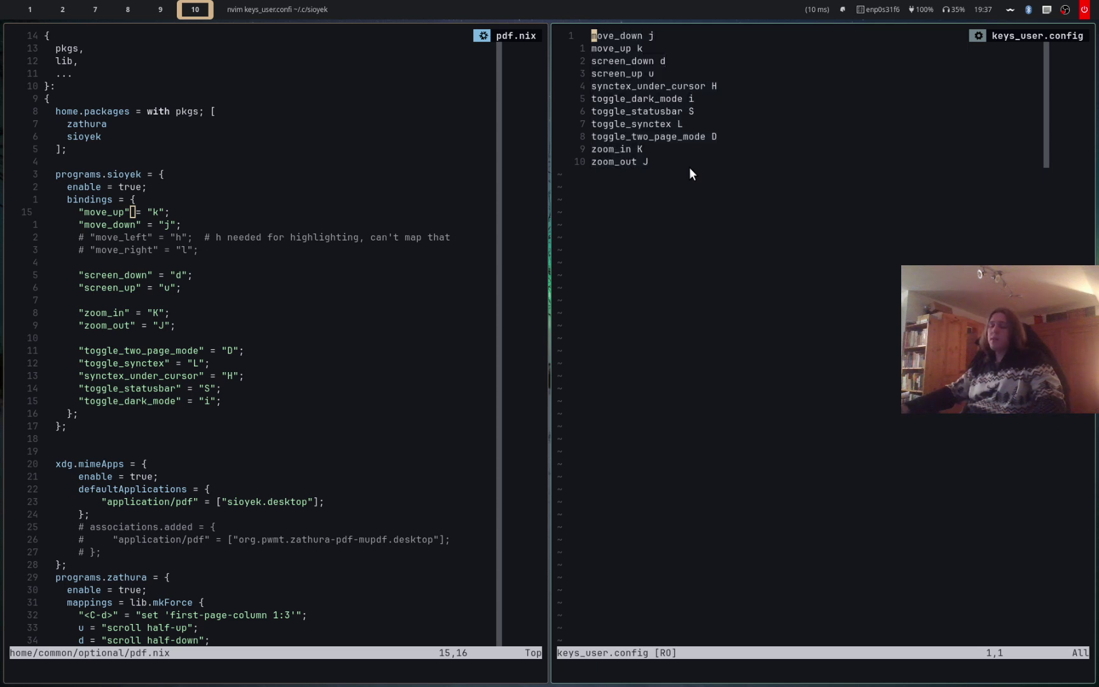
{"action": "key", "text": "="}
{"action": "key", "text": "Escape"}
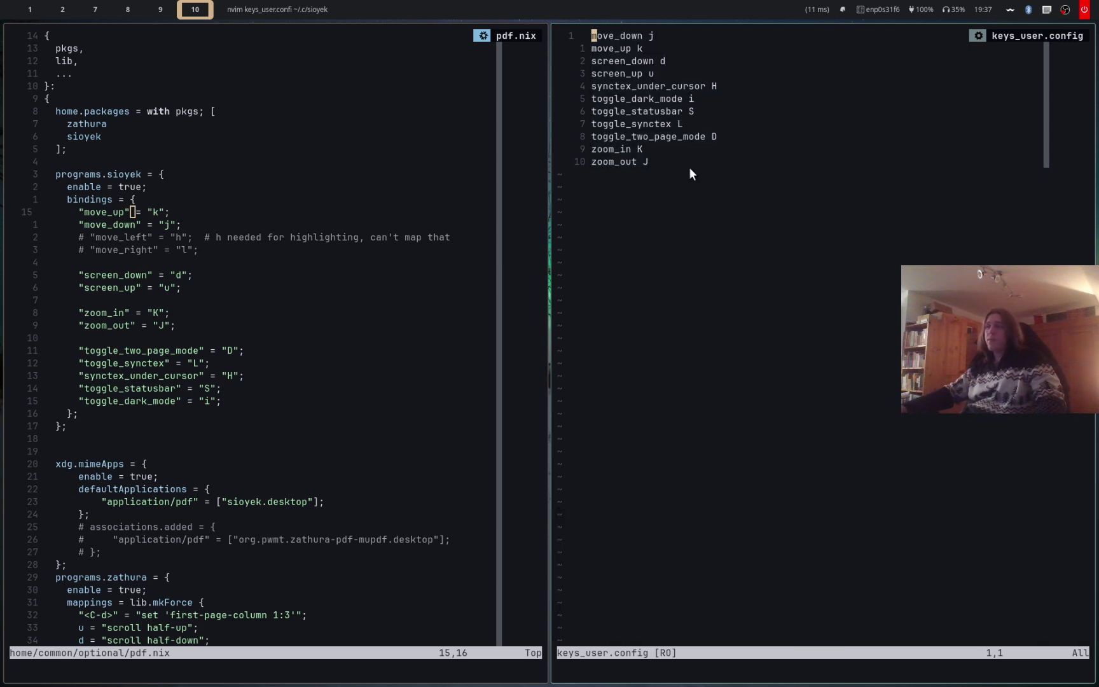
{"action": "key", "text": "ctrl+plus"}
{"action": "key", "text": "ctrl+plus"}
{"action": "key", "text": "ctrl+plus"}
{"action": "key", "text": "ctrl+plus"}
{"action": "key", "text": "ctrl+plus"}
{"action": "key", "text": "ctrl+plus"}
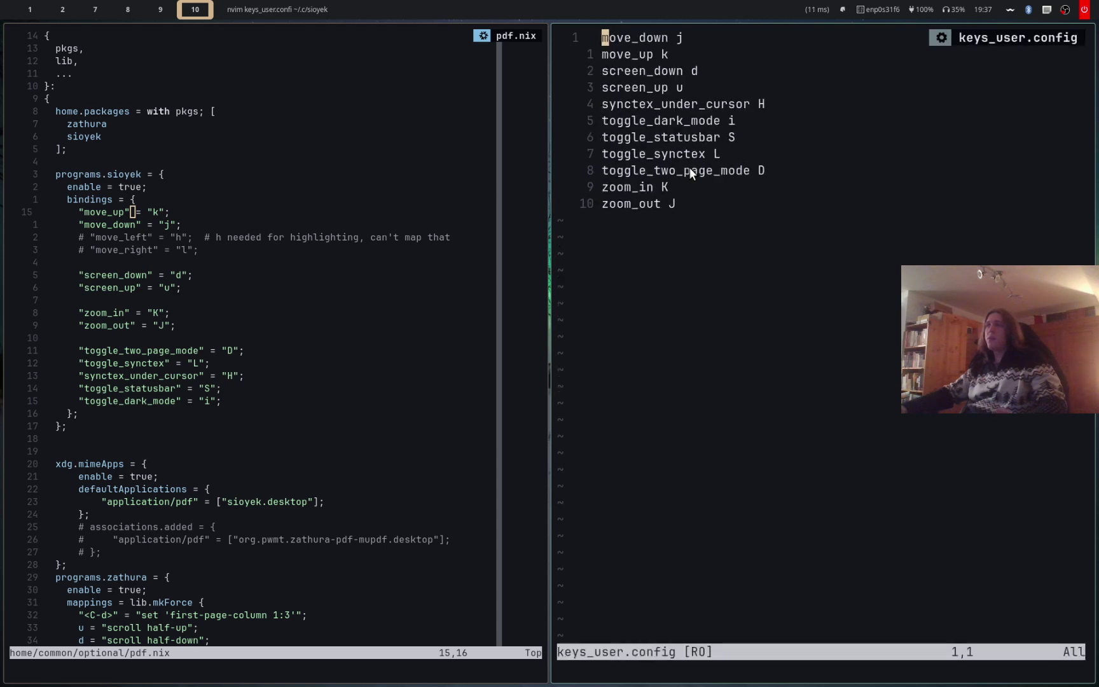
Enlarge the keys_user.config font again and visually select the move_down and move_up bindings
{"action": "key", "text": "ctrl+plus"}
{"action": "key", "text": "ctrl+plus"}
{"action": "key", "text": "ctrl+plus"}
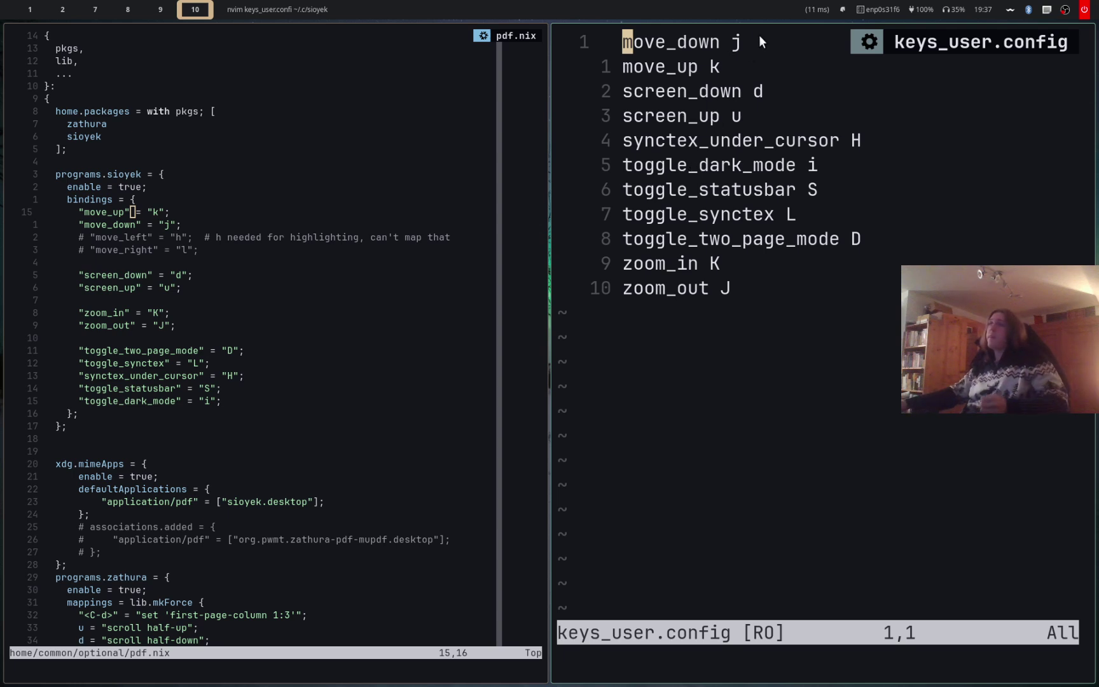
{"action": "key", "text": "v"}
{"action": "key", "text": "dollar"}
{"action": "key", "text": "V"}
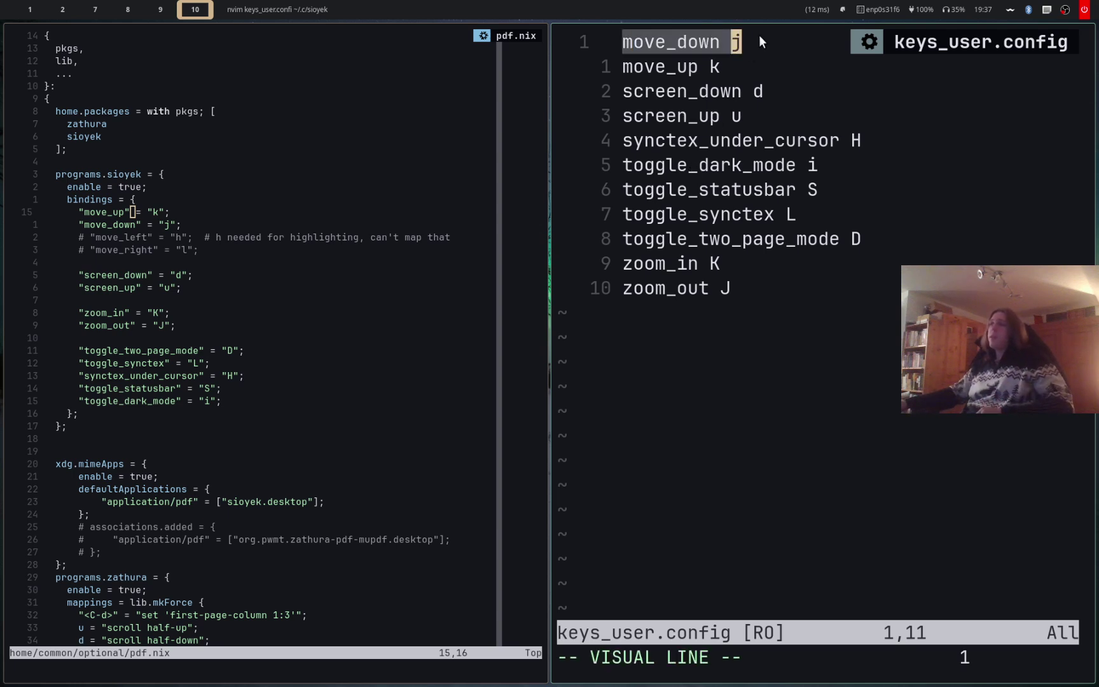
{"action": "left_click", "coordinate": [738, 67]}
{"action": "key", "text": "v"}
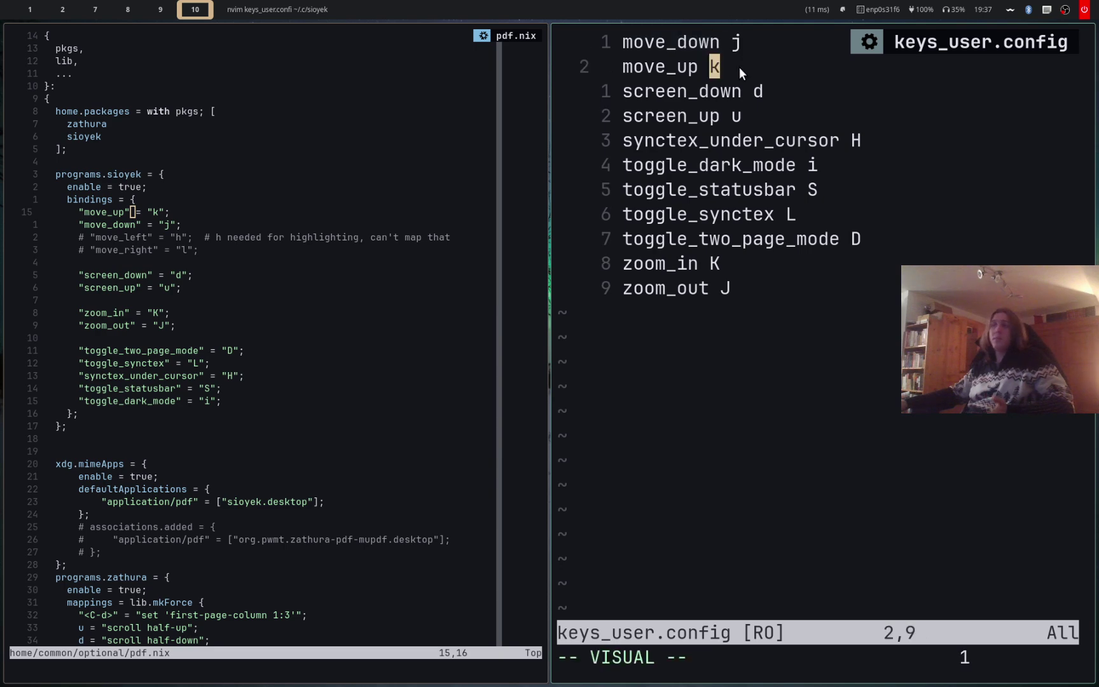
{"action": "left_click", "coordinate": [744, 93]}
{"action": "key", "text": "v"}
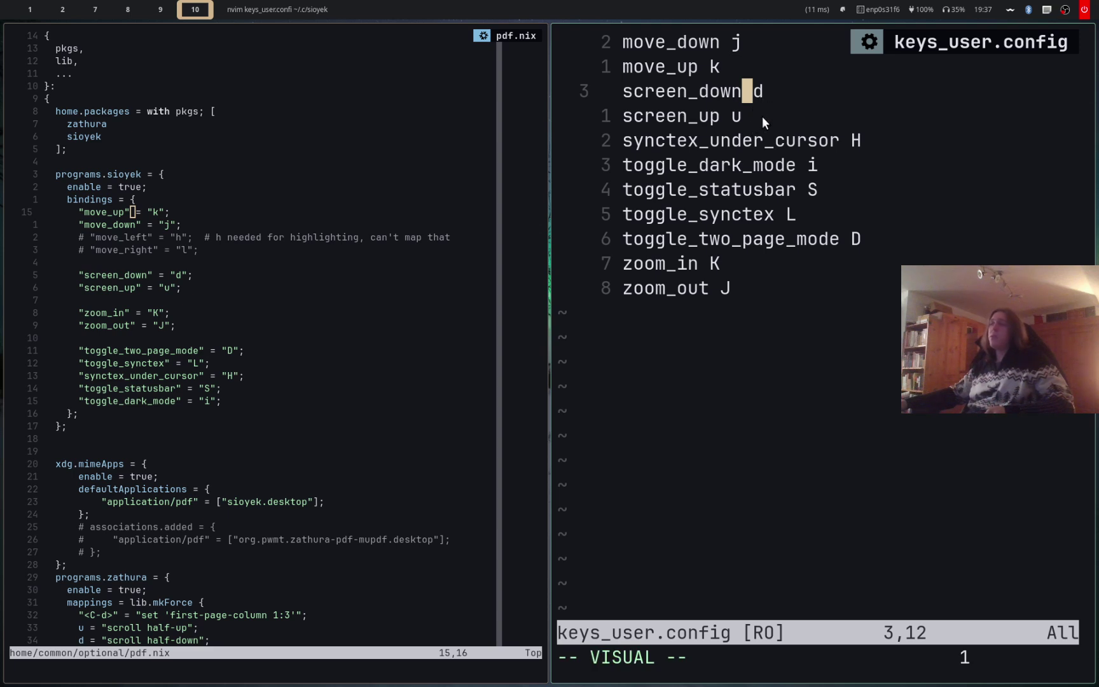
Jump between the top and bottom of pdf.nix, landing on its Zathura mappings
{"action": "left_click", "coordinate": [455, 237]}
{"action": "scroll", "coordinate": [456, 236], "scroll_direction": "down", "scroll_amount": 7}
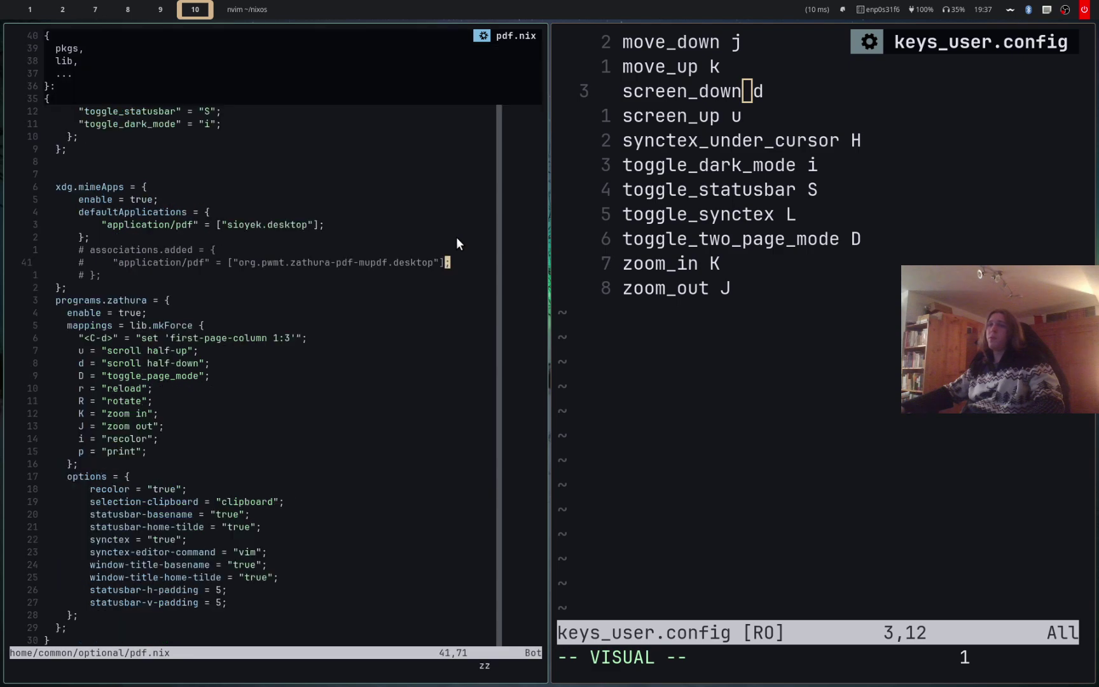
{"action": "scroll", "coordinate": [456, 243], "scroll_direction": "up", "scroll_amount": 5}
{"action": "scroll", "coordinate": [456, 245], "scroll_direction": "down", "scroll_amount": 5}
{"action": "scroll", "coordinate": [456, 244], "scroll_direction": "up", "scroll_amount": 2}
{"action": "scroll", "coordinate": [456, 244], "scroll_direction": "down", "scroll_amount": 8}
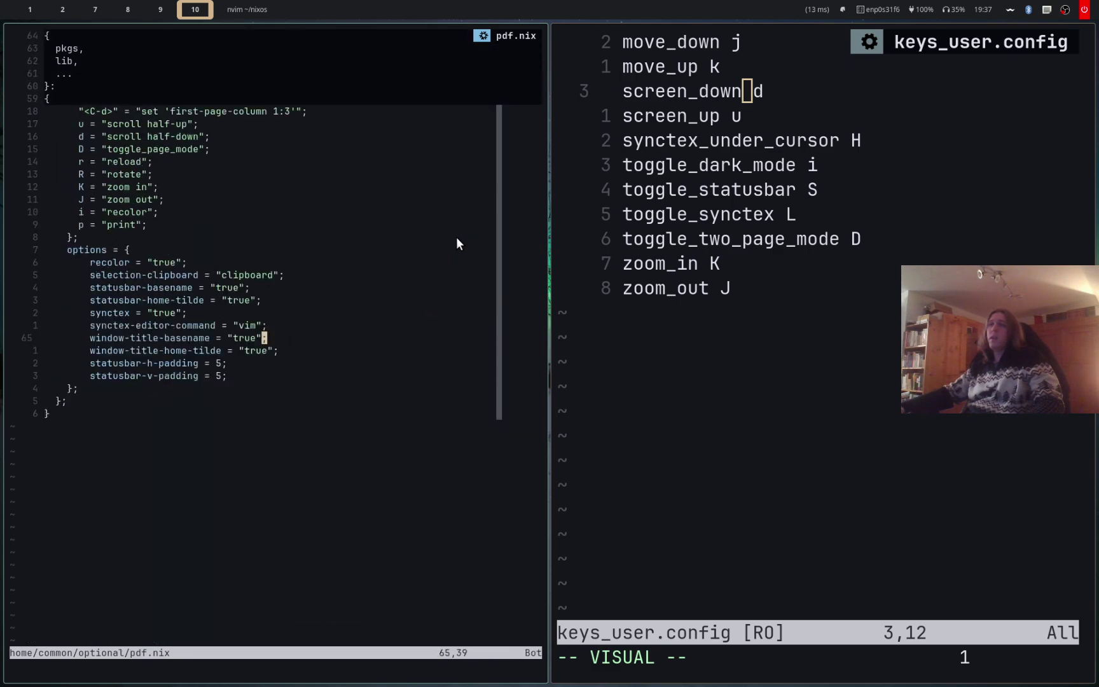
{"action": "key", "text": "g"}
{"action": "key", "text": "g"}
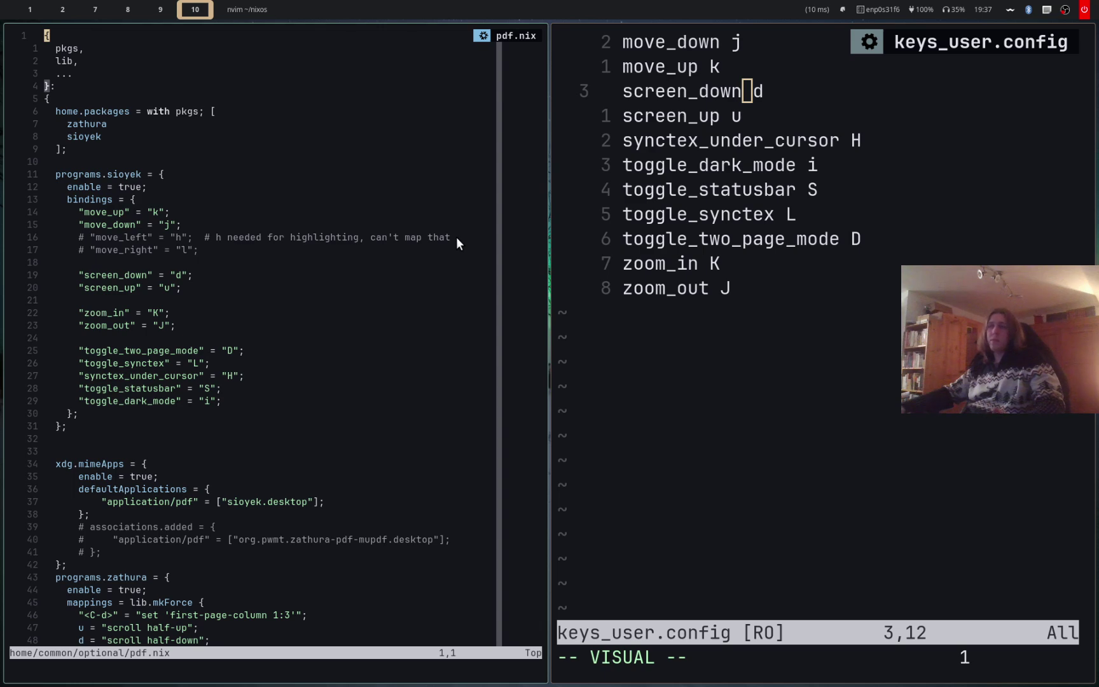
{"action": "key", "text": "g"}
{"action": "key", "text": "semicolon"}
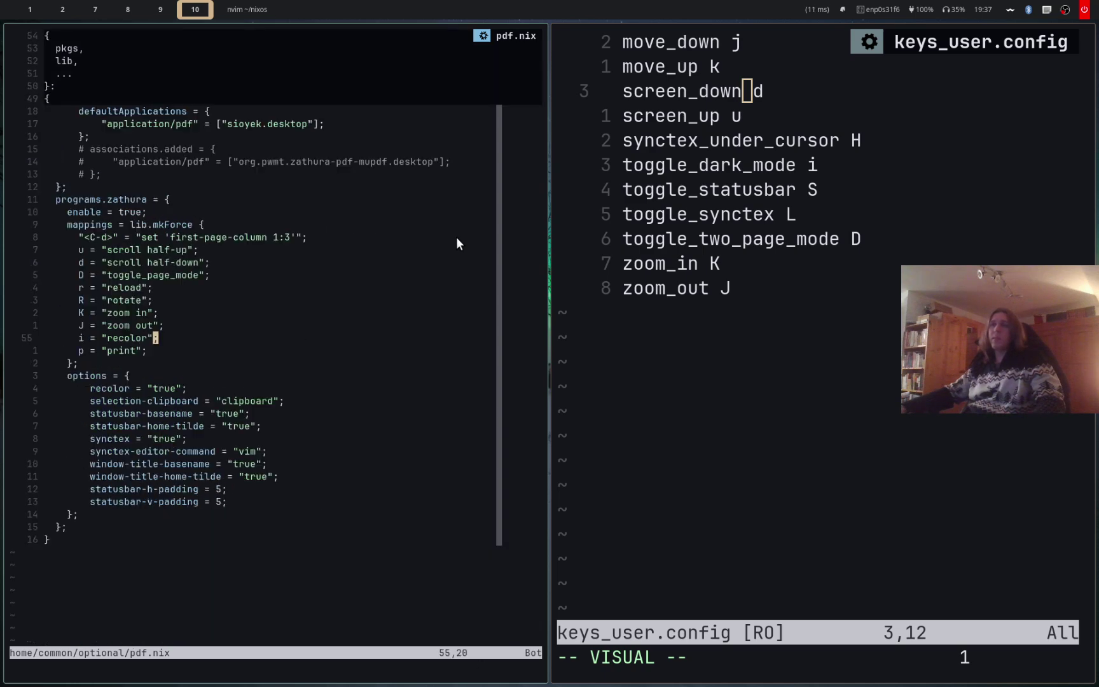
{"action": "key", "text": "j"}
{"action": "key", "text": "shift+g"}
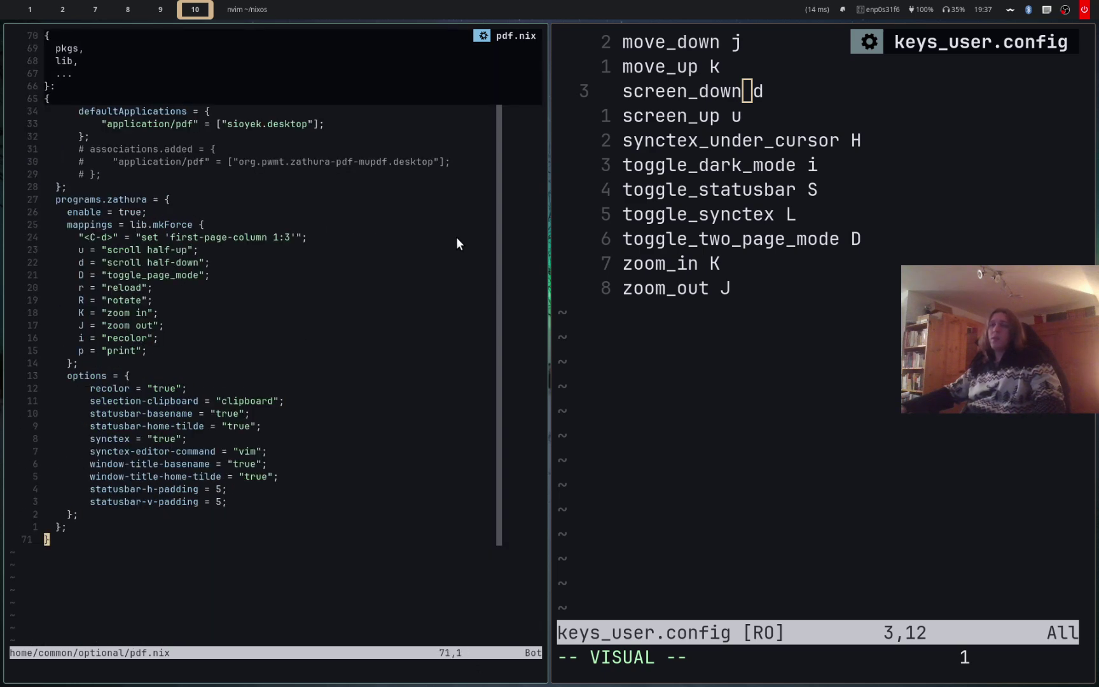
Return to the top of pdf.nix and show the home.packages list's matching bracket
{"action": "key", "text": "g"}
{"action": "key", "text": "g"}
{"action": "key", "text": "shift+g"}
{"action": "key", "text": "g"}
{"action": "key", "text": "g"}
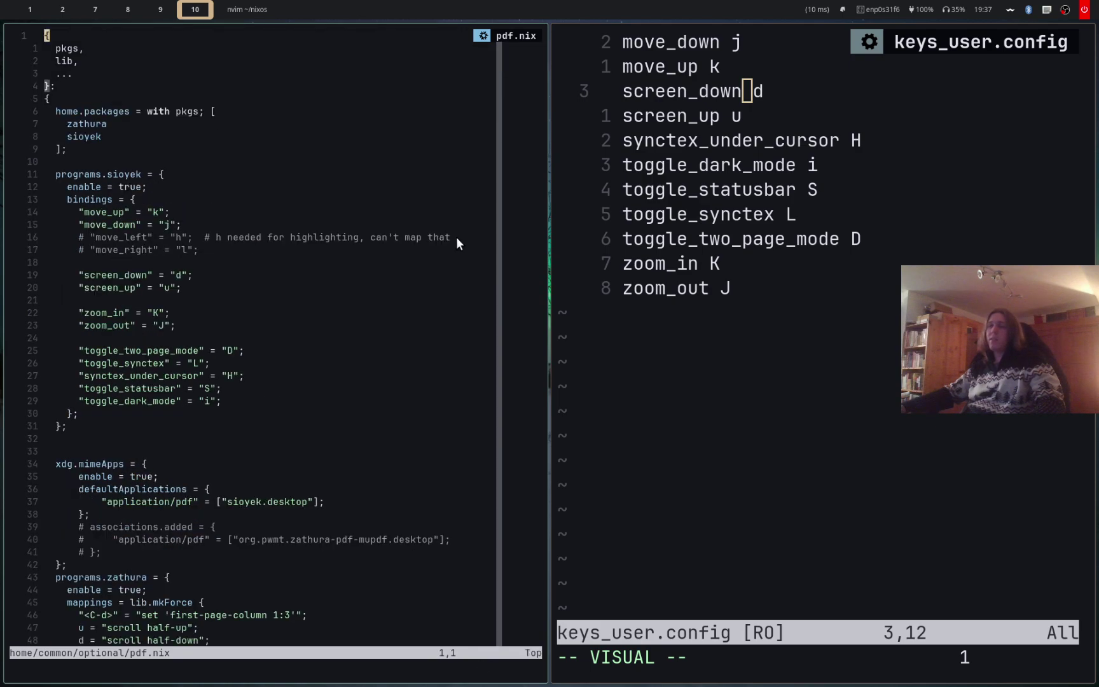
{"action": "key", "text": "7"}
{"action": "key", "text": "G"}
{"action": "key", "text": "f"}
{"action": "key", "text": "["}
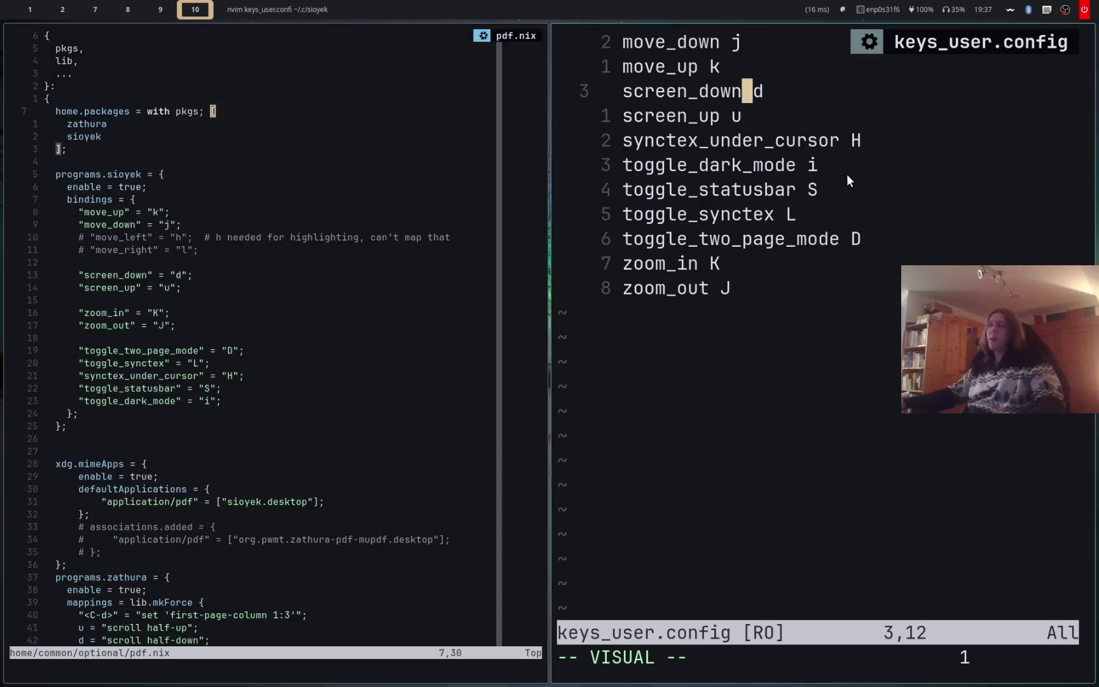
Step through the keys_user.config bindings from synctex_under_cursor H down to zoom_in and zoom_out
{"action": "left_click_drag", "start_coordinate": [890, 135], "coordinate": [605, 146]}
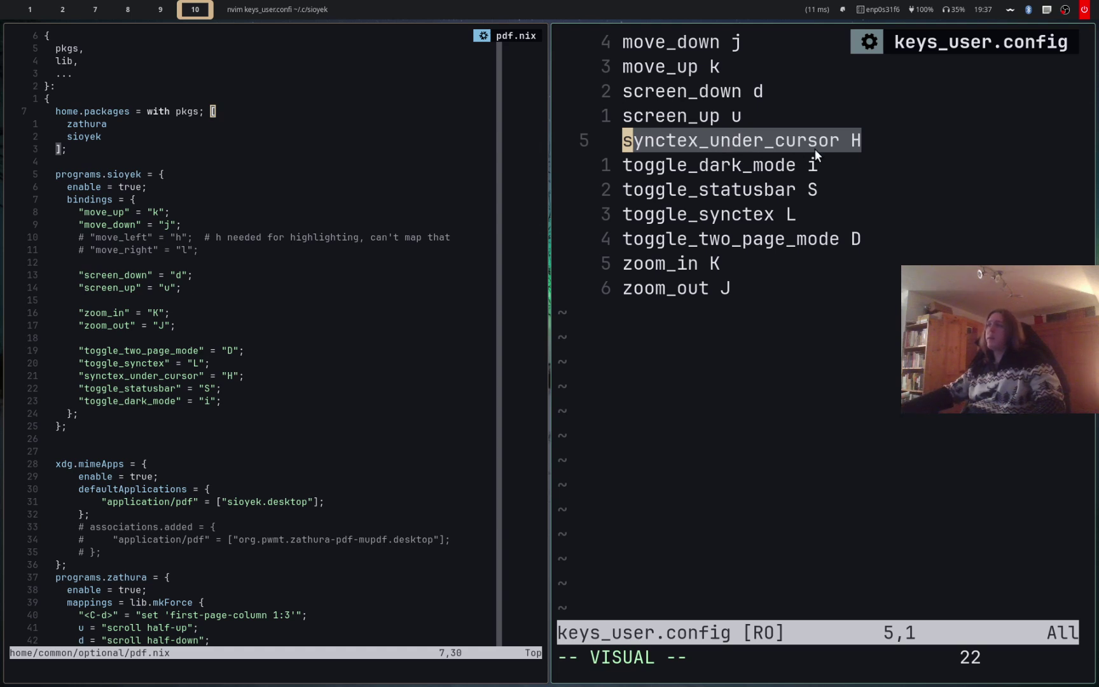
{"action": "key", "text": "o"}
{"action": "key", "text": "o"}
{"action": "key", "text": "Escape"}
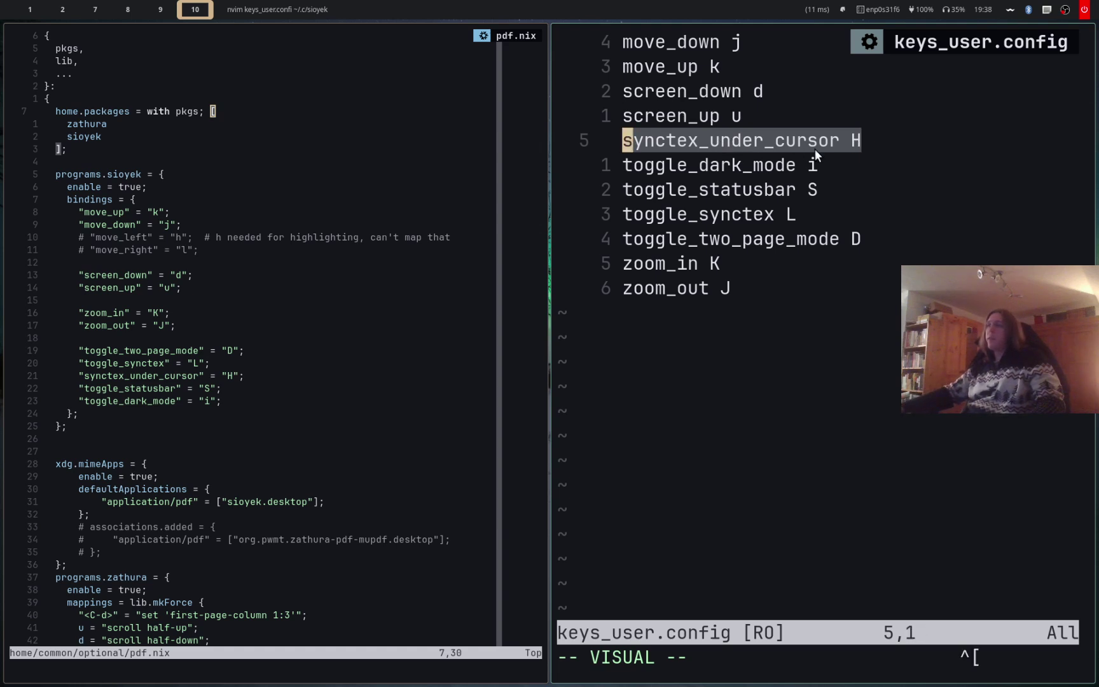
{"action": "key", "text": "j"}
{"action": "key", "text": "shift+v"}
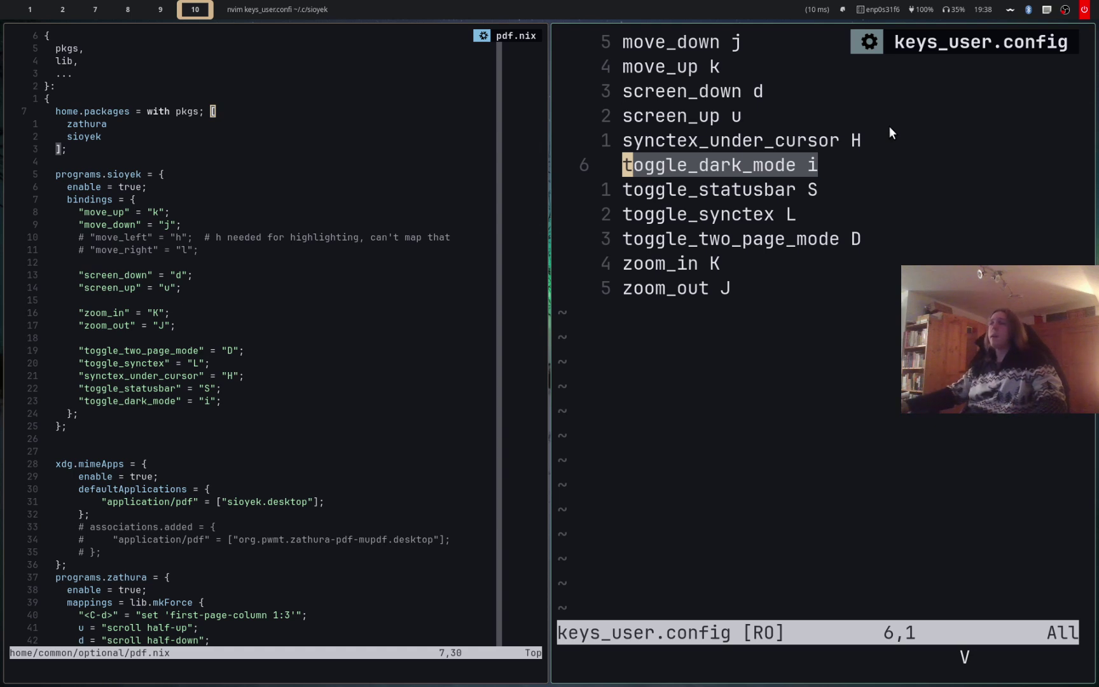
{"action": "key", "text": "Escape"}
{"action": "key", "text": "j"}
{"action": "key", "text": "j"}
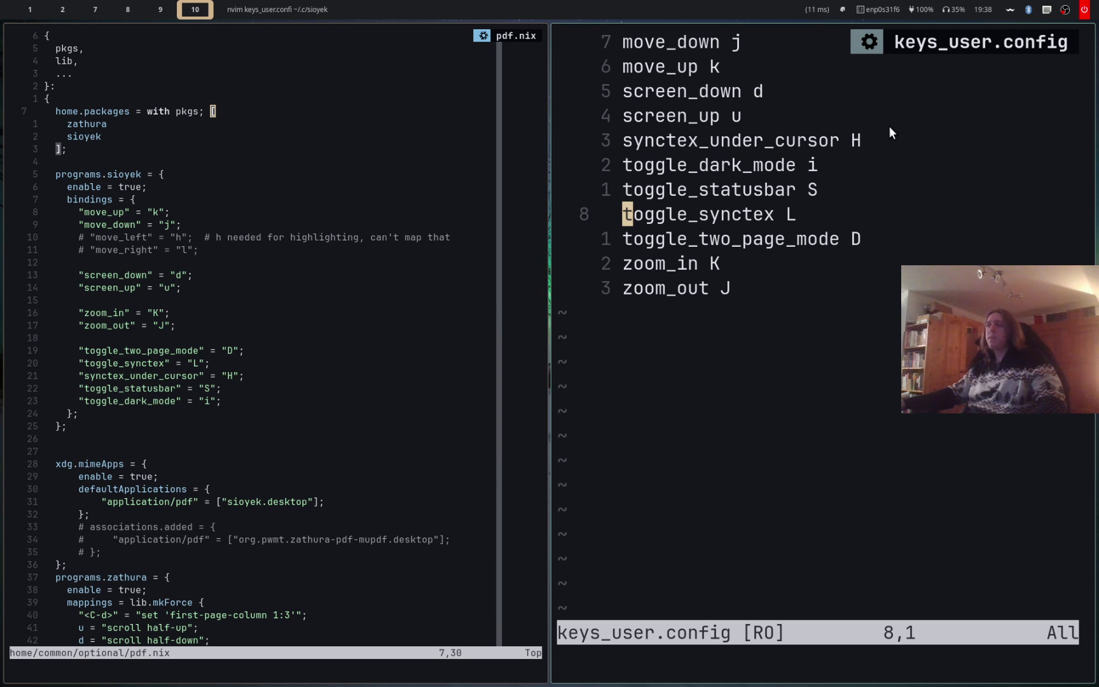
{"action": "key", "text": "k"}
{"action": "key", "text": "j"}
{"action": "key", "text": "j"}
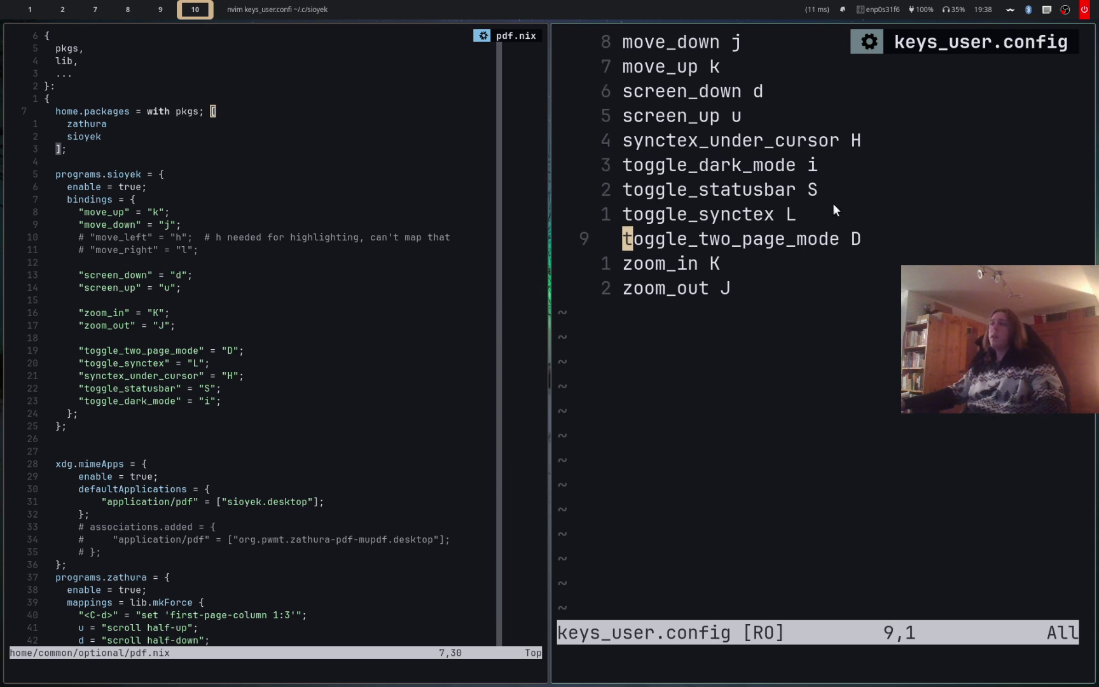
{"action": "left_click", "coordinate": [823, 274]}
Return to the template.pdf viewers, turn on two-page mode in both, and zoom out
{"action": "key", "text": "j"}
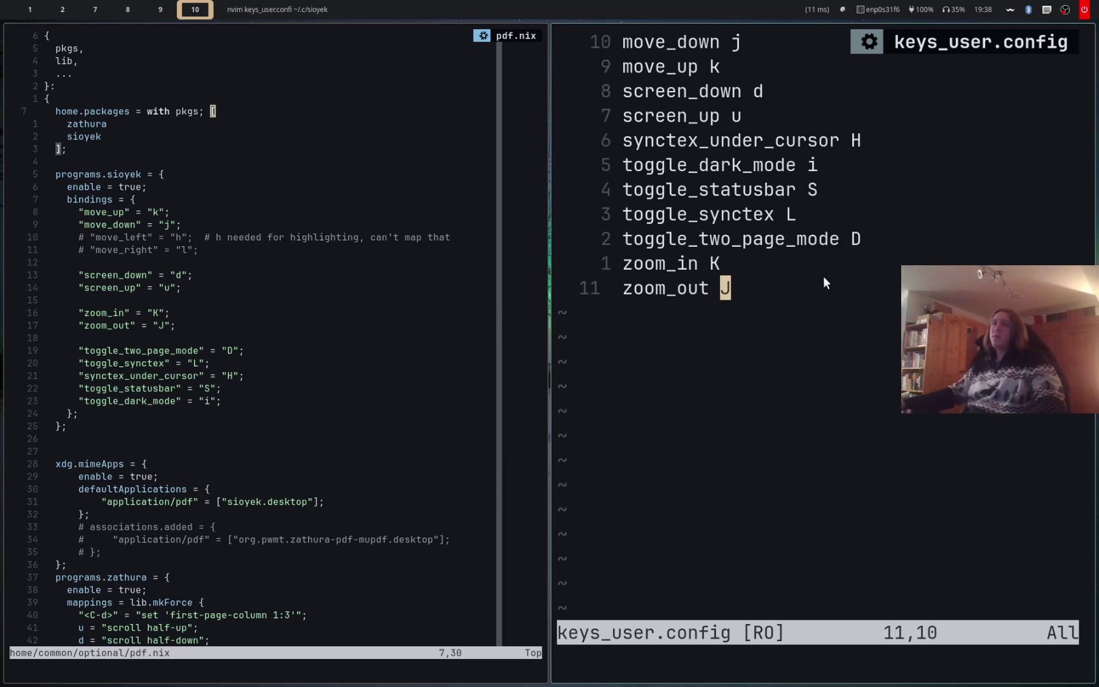
{"action": "key", "text": "super+9"}
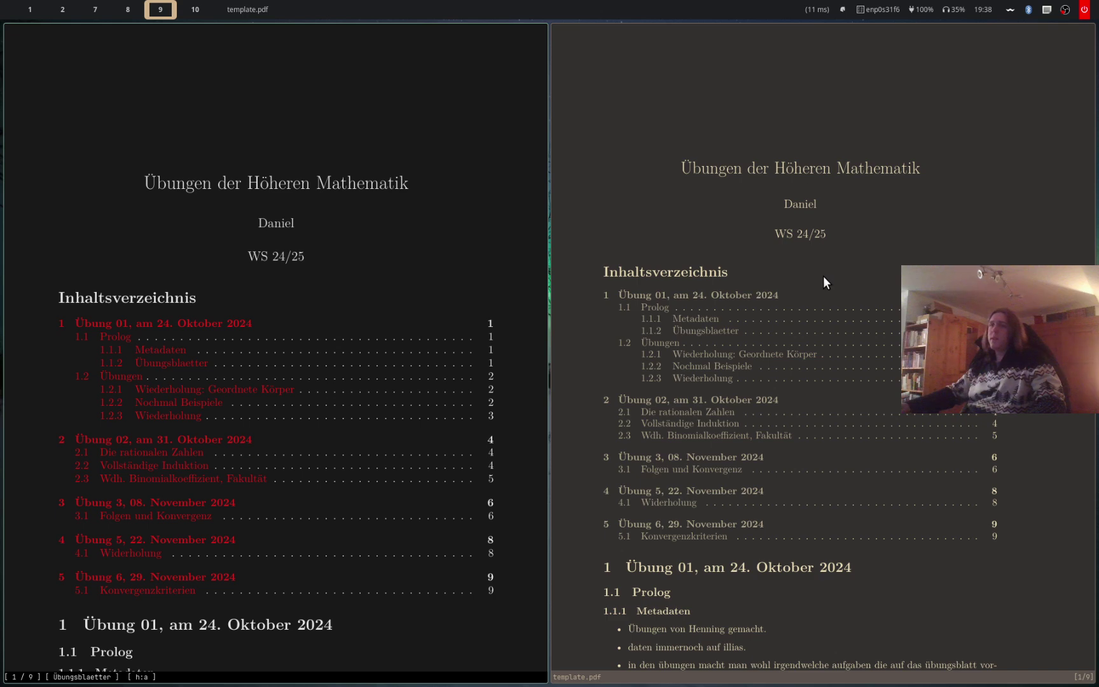
{"action": "key", "text": "super+0"}
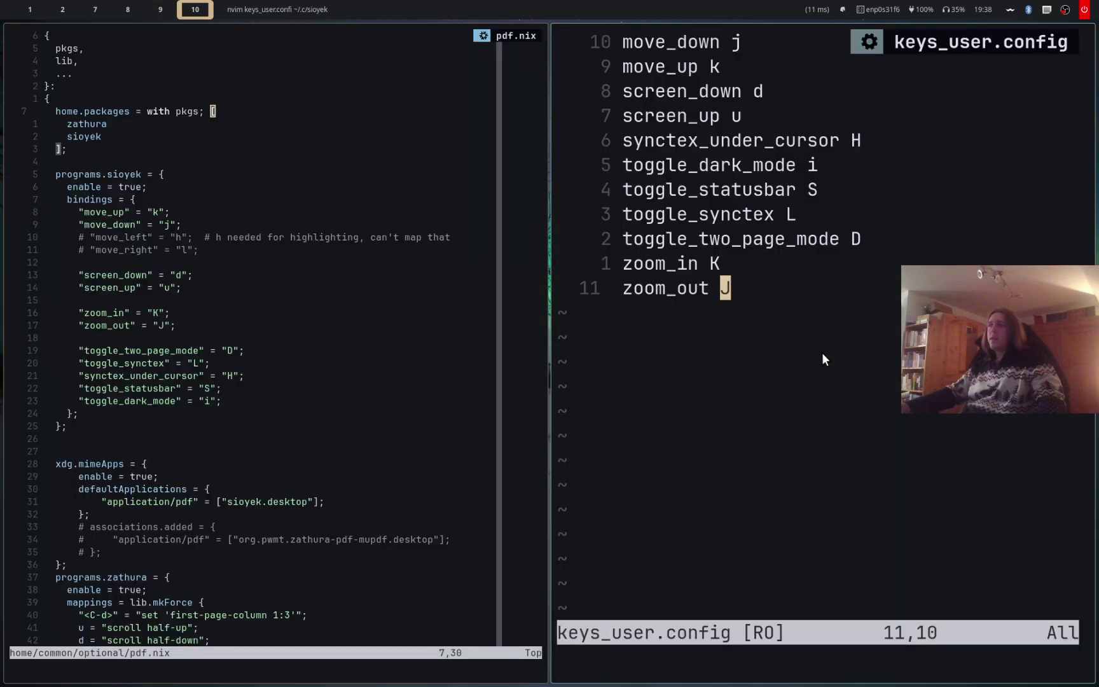
{"action": "key", "text": "super+9"}
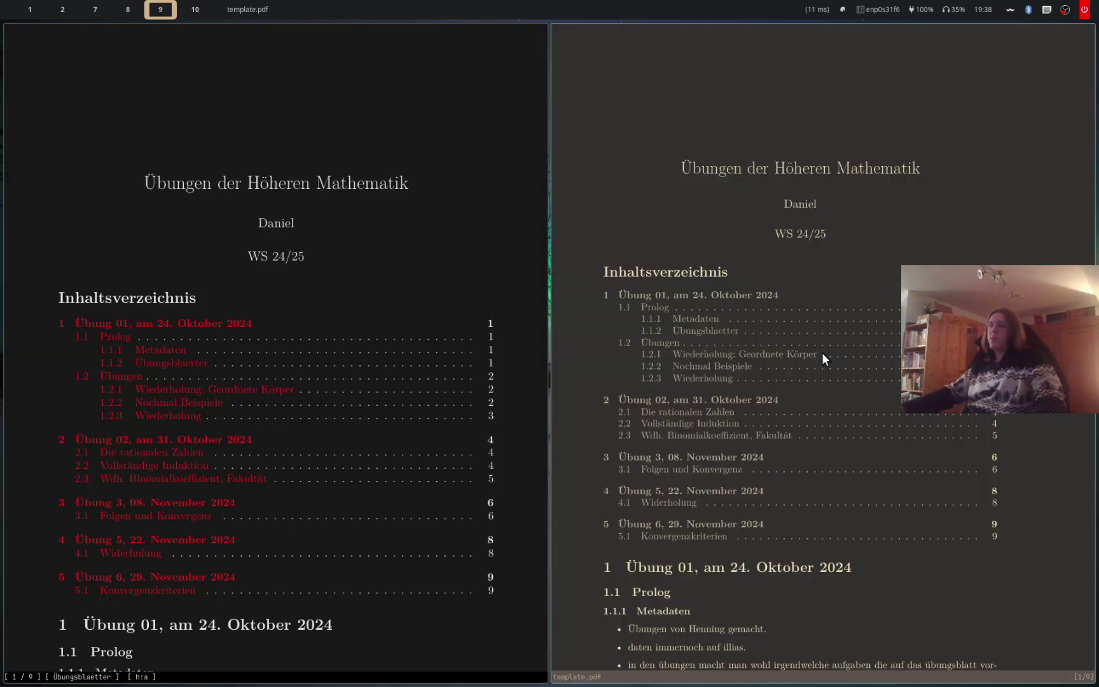
{"action": "key", "text": "d"}
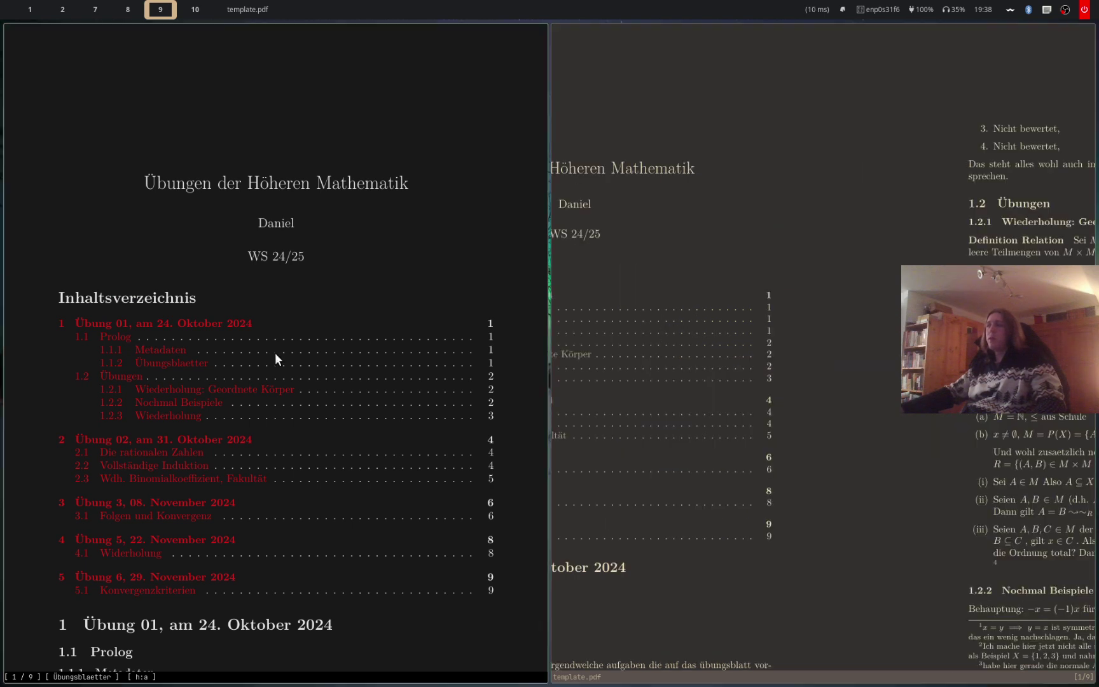
{"action": "key", "text": "d"}
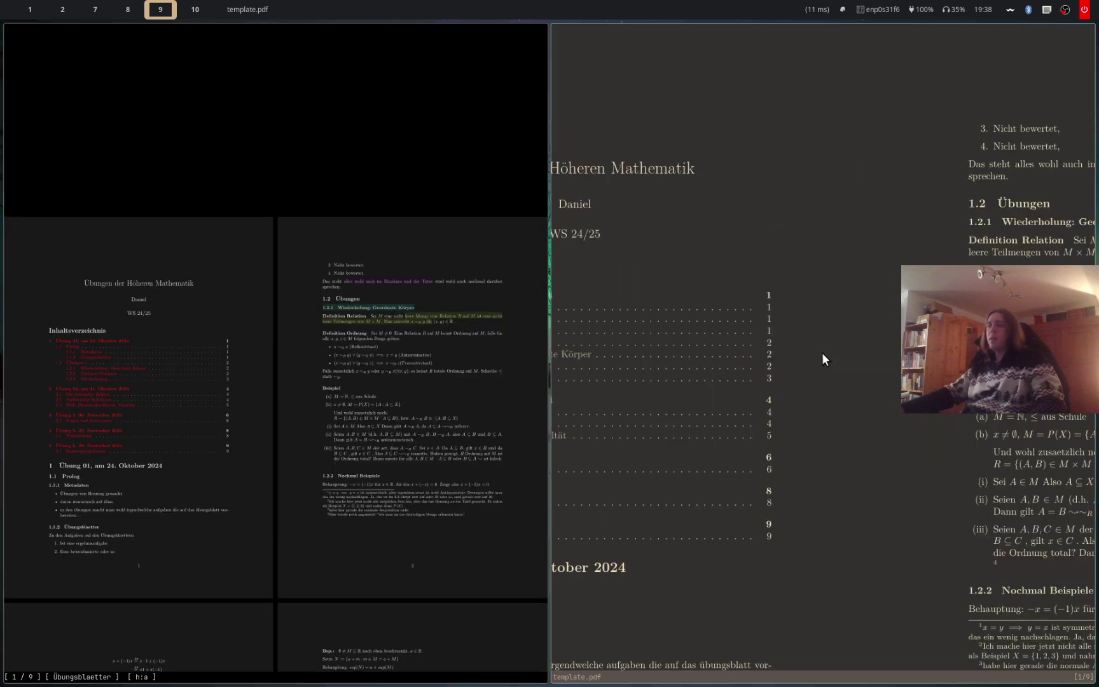
{"action": "key", "text": "minus"}
{"action": "key", "text": "minus"}
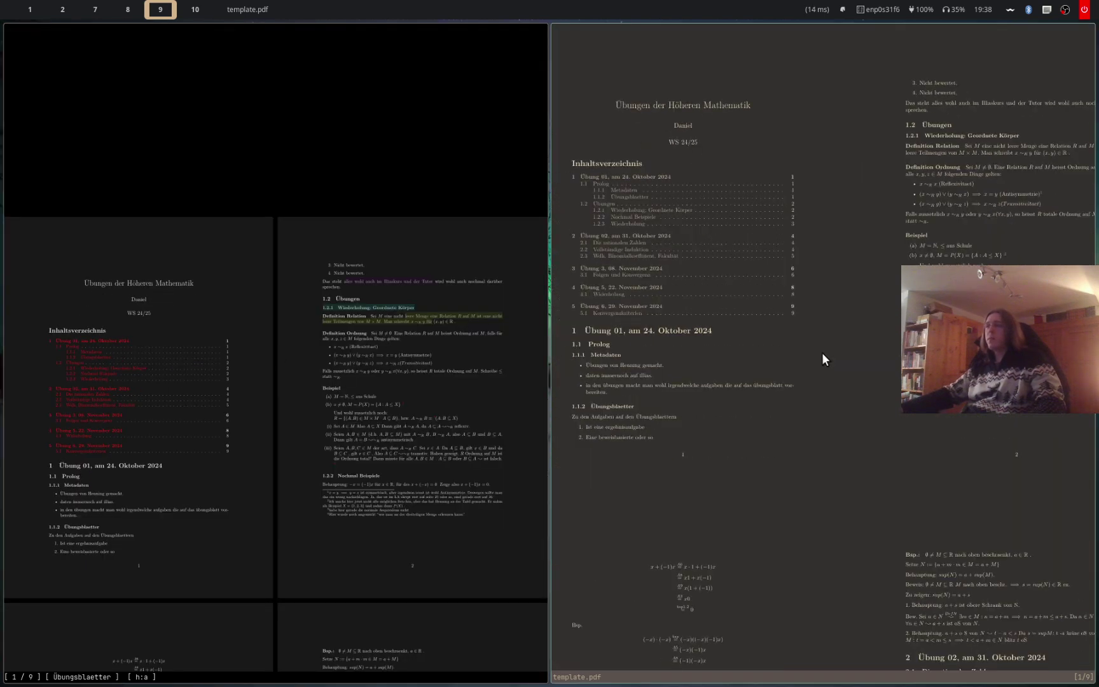
Close the second viewer and fit the remaining one to the screen width
{"action": "key", "text": "q"}
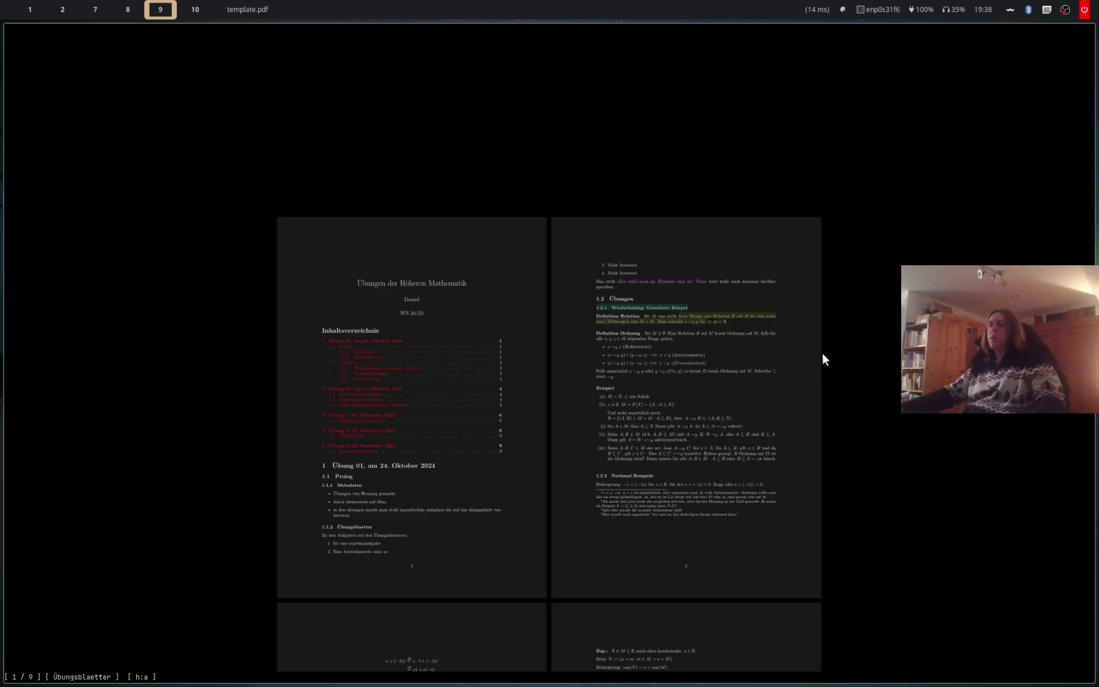
{"action": "key", "text": "s"}
{"action": "scroll", "coordinate": [822, 352], "scroll_direction": "down", "scroll_amount": 1}
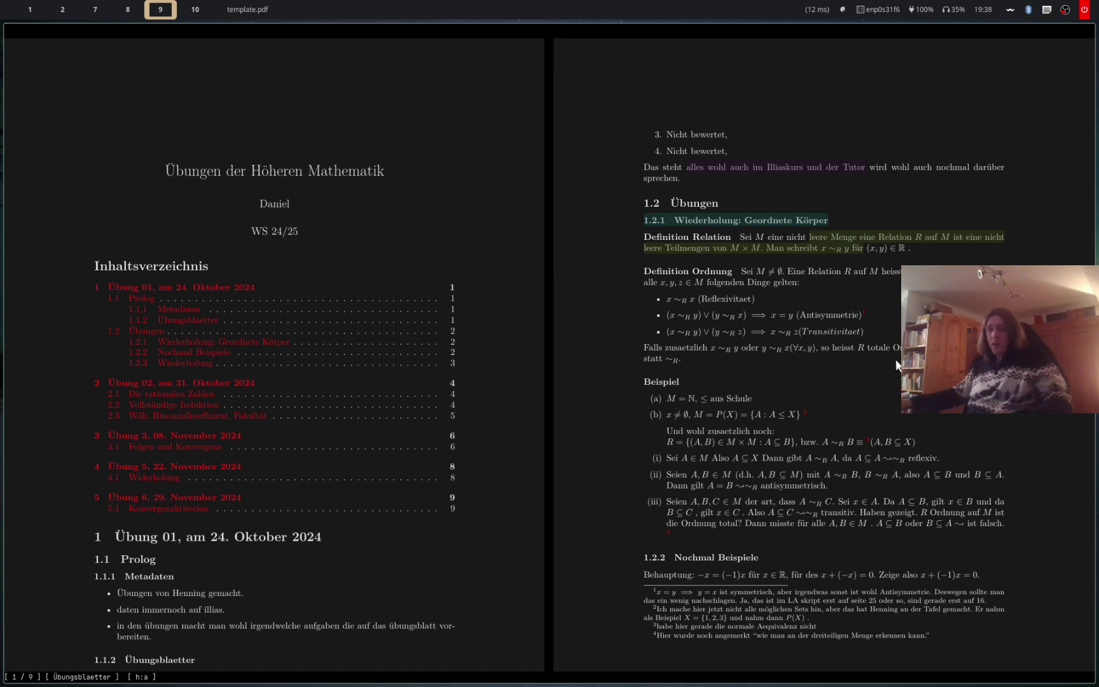
{"action": "scroll", "coordinate": [889, 363], "scroll_direction": "down", "scroll_amount": 2}
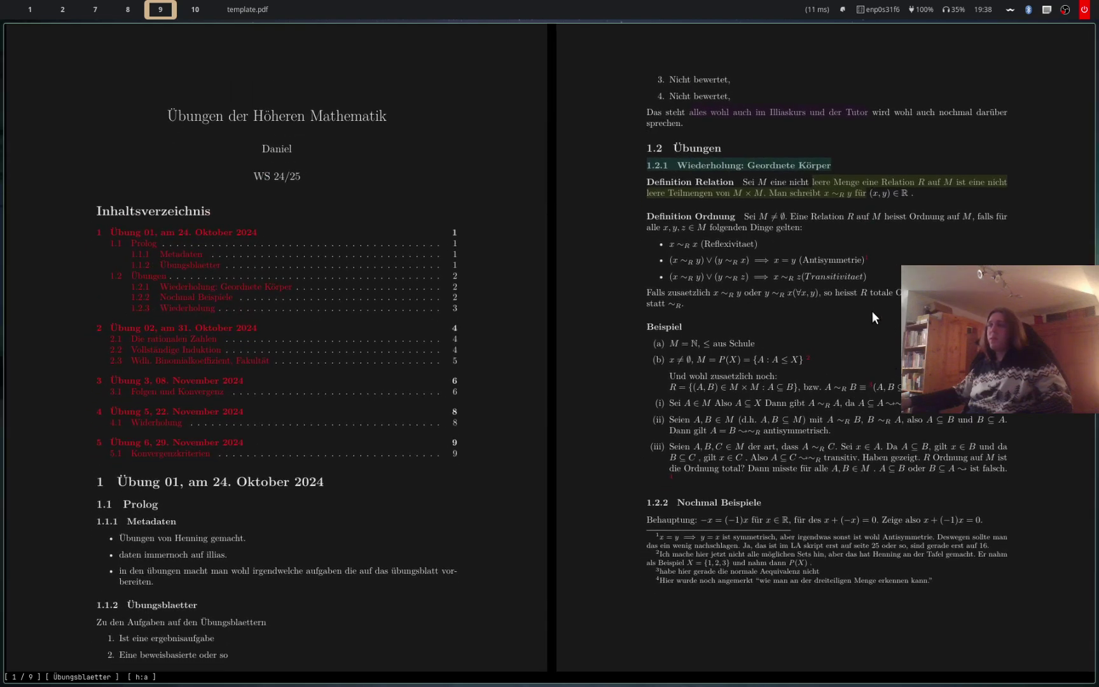
Switch to single-page view, zoom out and fit to width, then return to two-page mode
{"action": "key", "text": "d"}
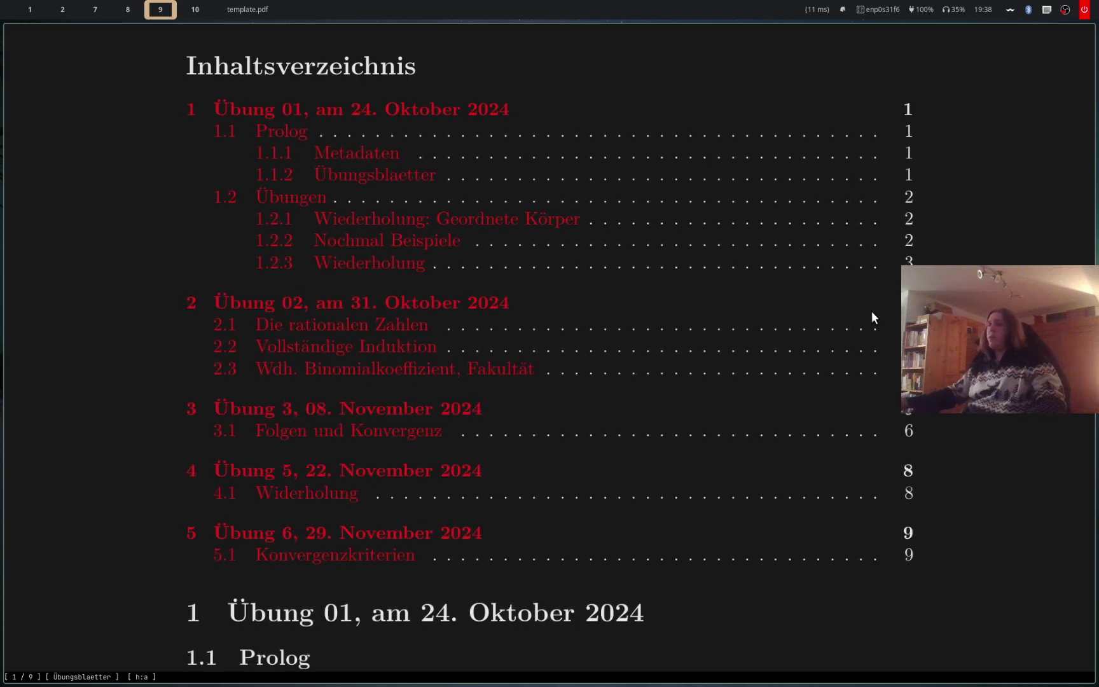
{"action": "key", "text": "minus"}
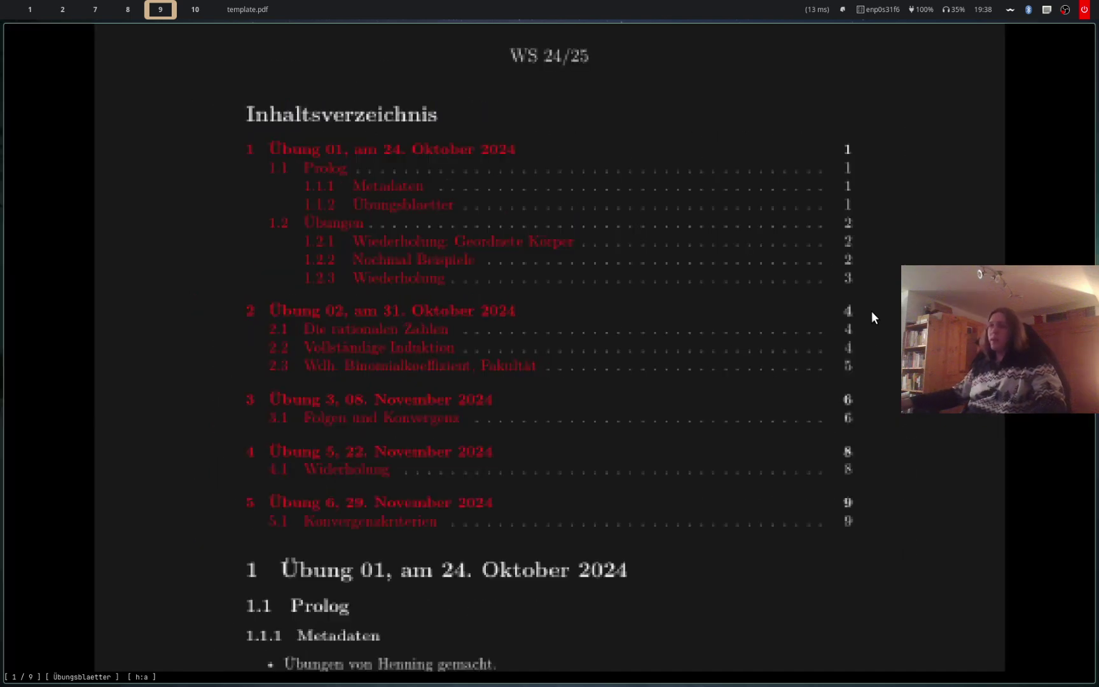
{"action": "key", "text": "minus"}
{"action": "key", "text": "minus"}
{"action": "key", "text": "minus"}
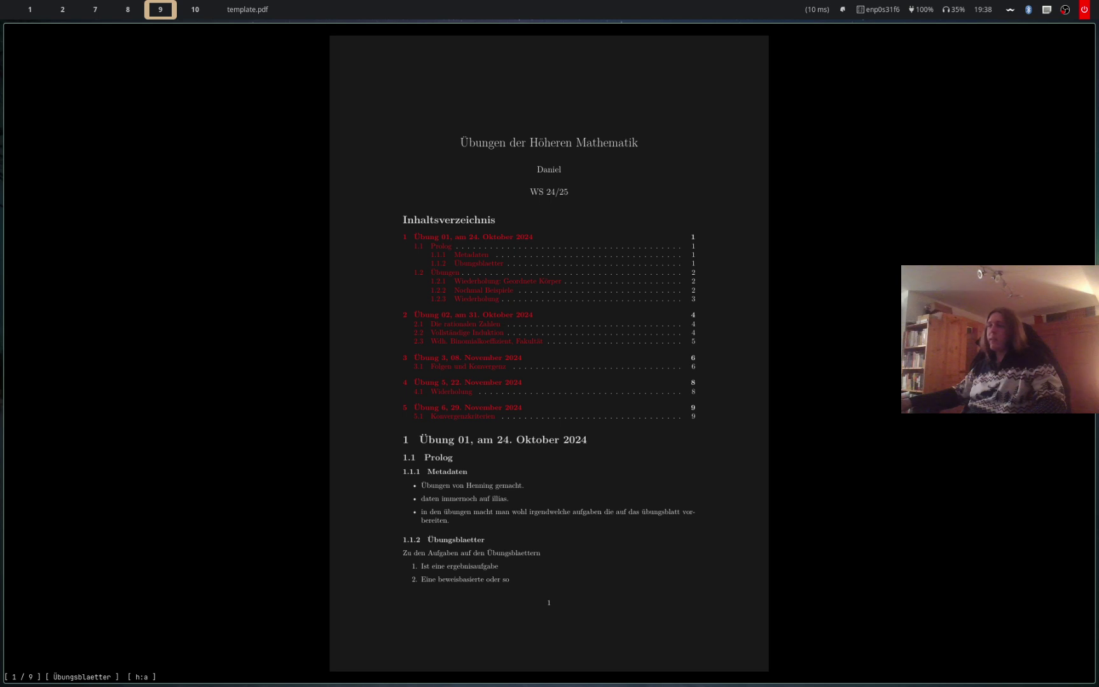
{"action": "key", "text": "s"}
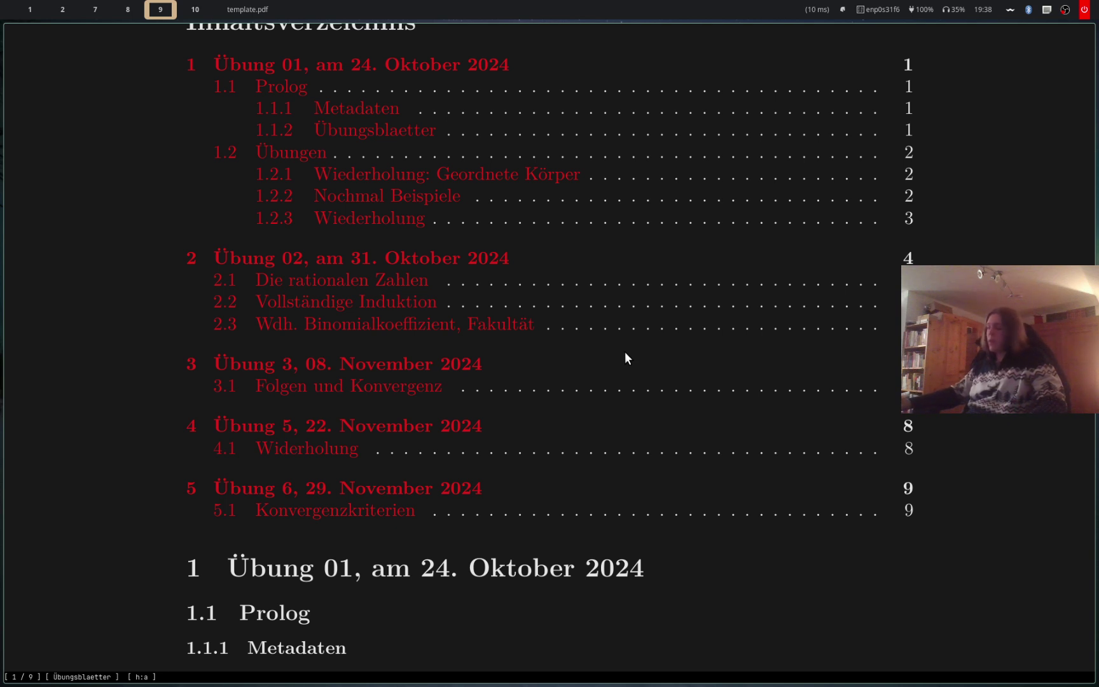
{"action": "key", "text": "d"}
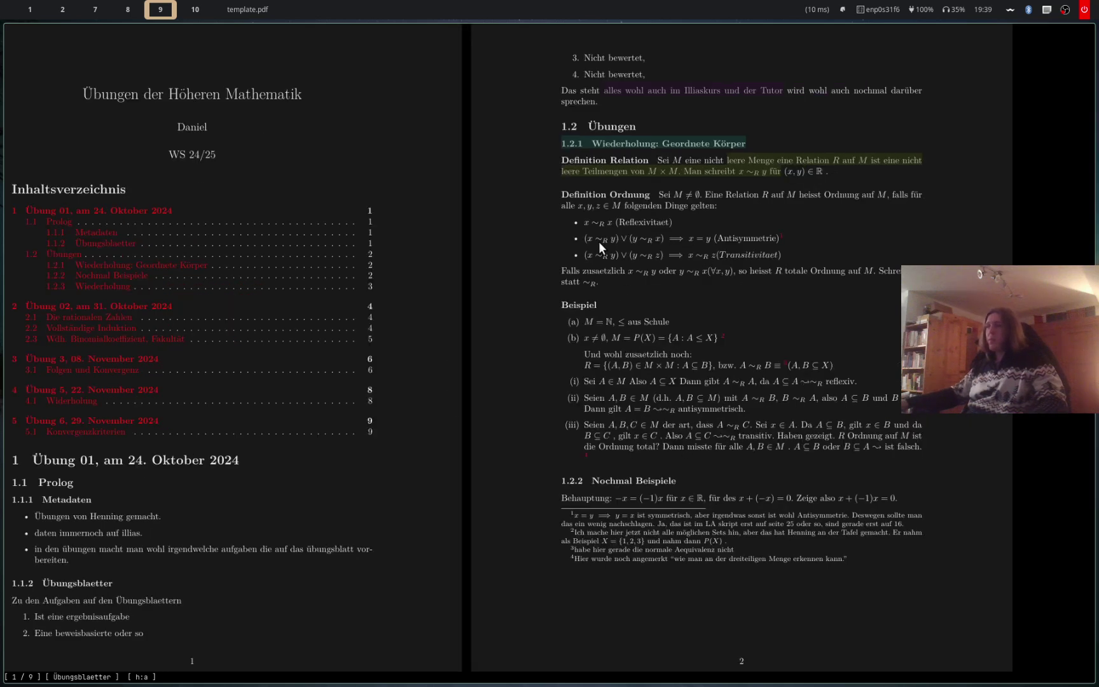
Scroll back to pages 1–2 and open the search prompt
{"action": "scroll", "coordinate": [599, 243], "scroll_direction": "left", "scroll_amount": 3}
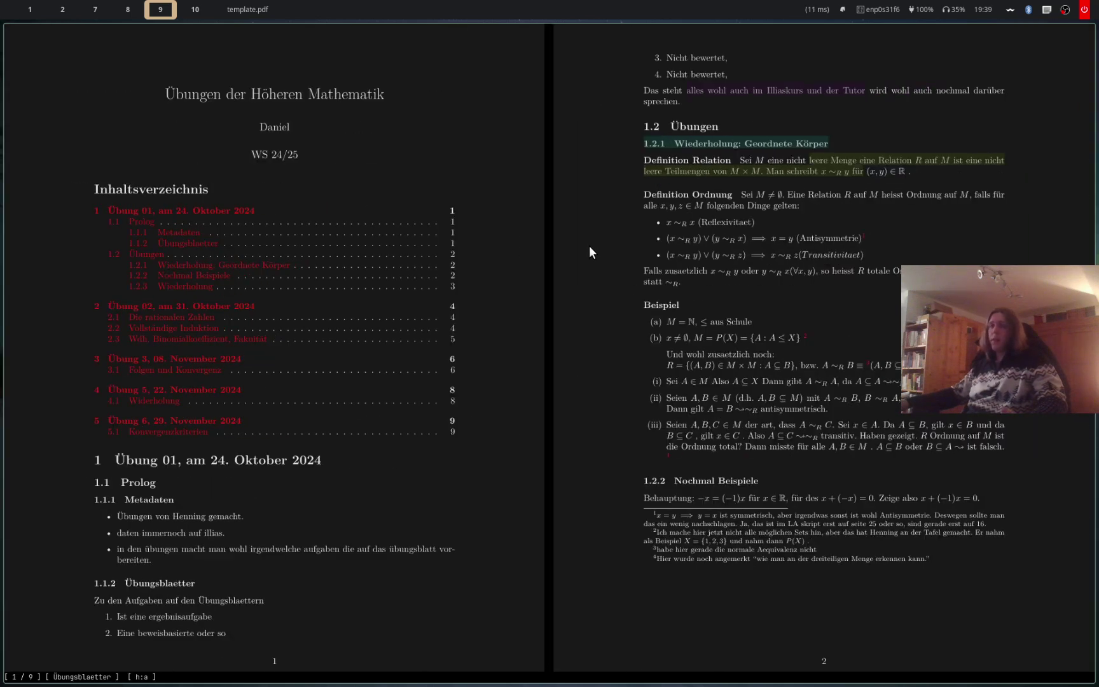
{"action": "scroll", "coordinate": [589, 246], "scroll_direction": "down", "scroll_amount": 15}
{"action": "scroll", "coordinate": [589, 246], "scroll_direction": "up", "scroll_amount": 5}
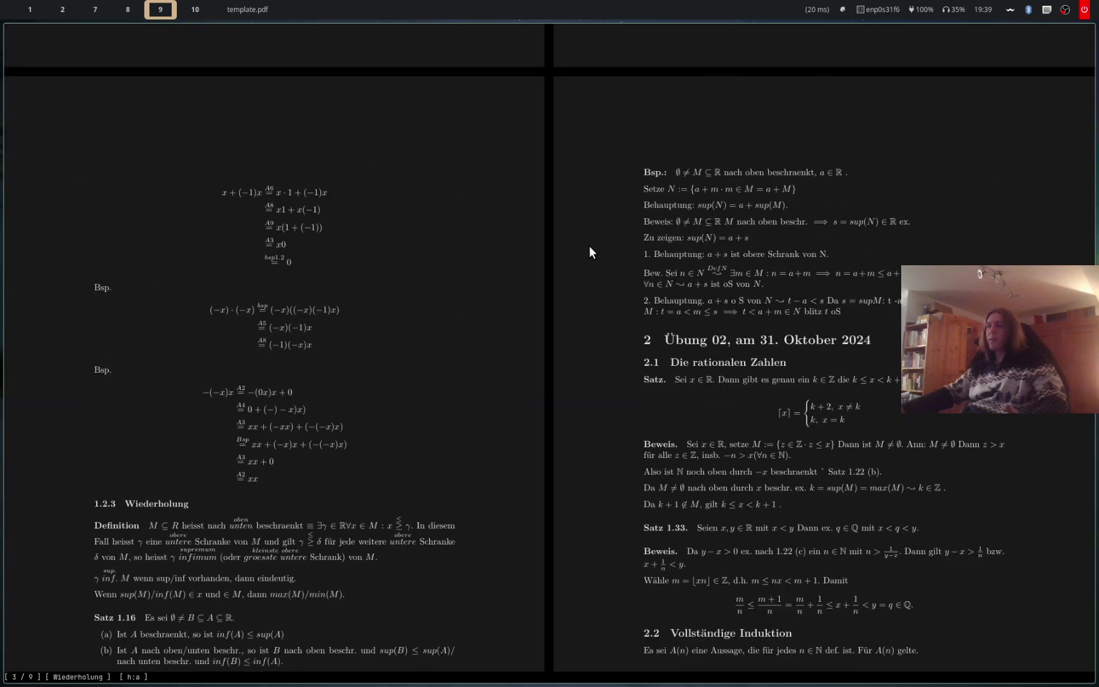
{"action": "scroll", "coordinate": [589, 246], "scroll_direction": "up", "scroll_amount": 10}
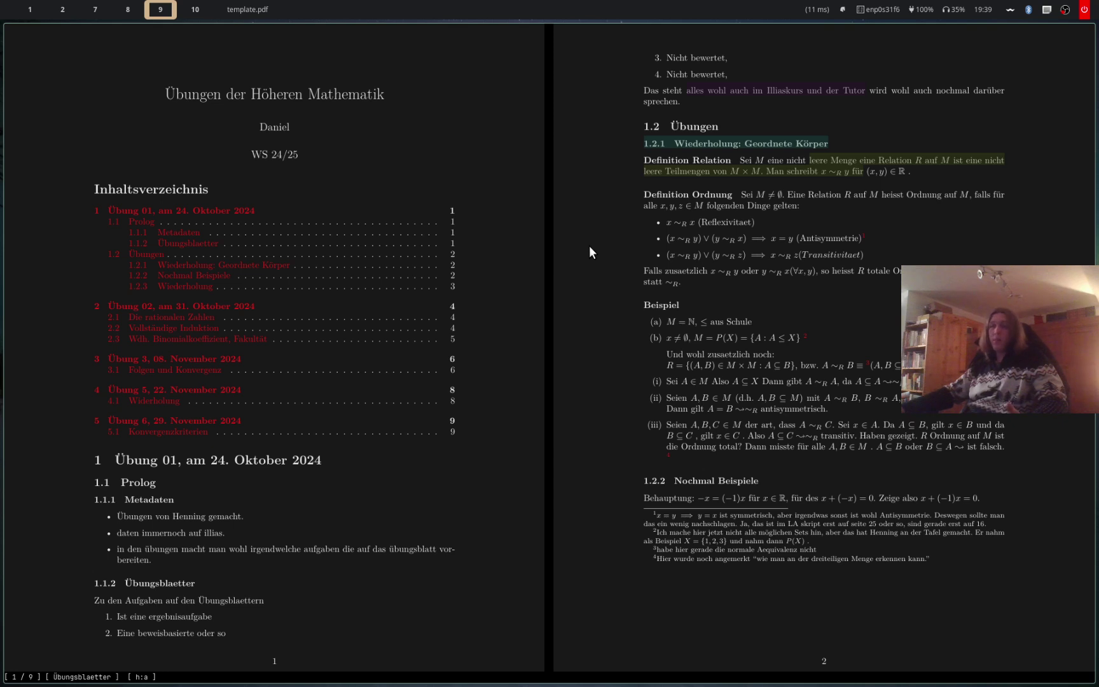
{"action": "key", "text": "slash"}
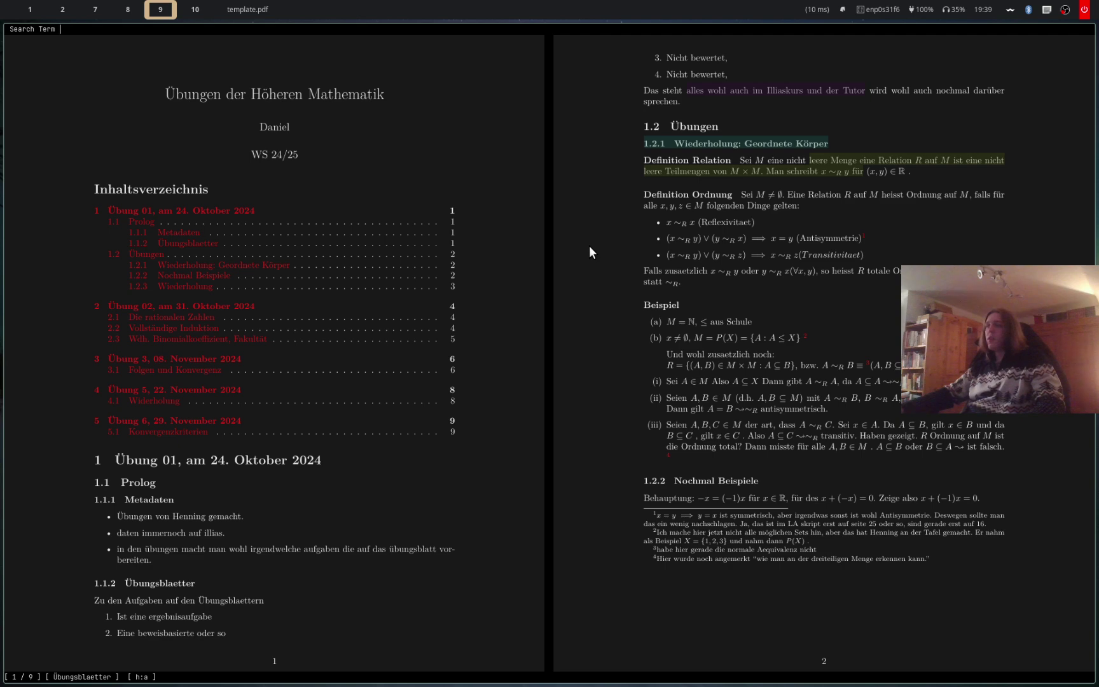
Search for 'Beispie' and step through its matches
{"action": "type", "text": "Beispiel"}
{"action": "key", "text": "Return"}
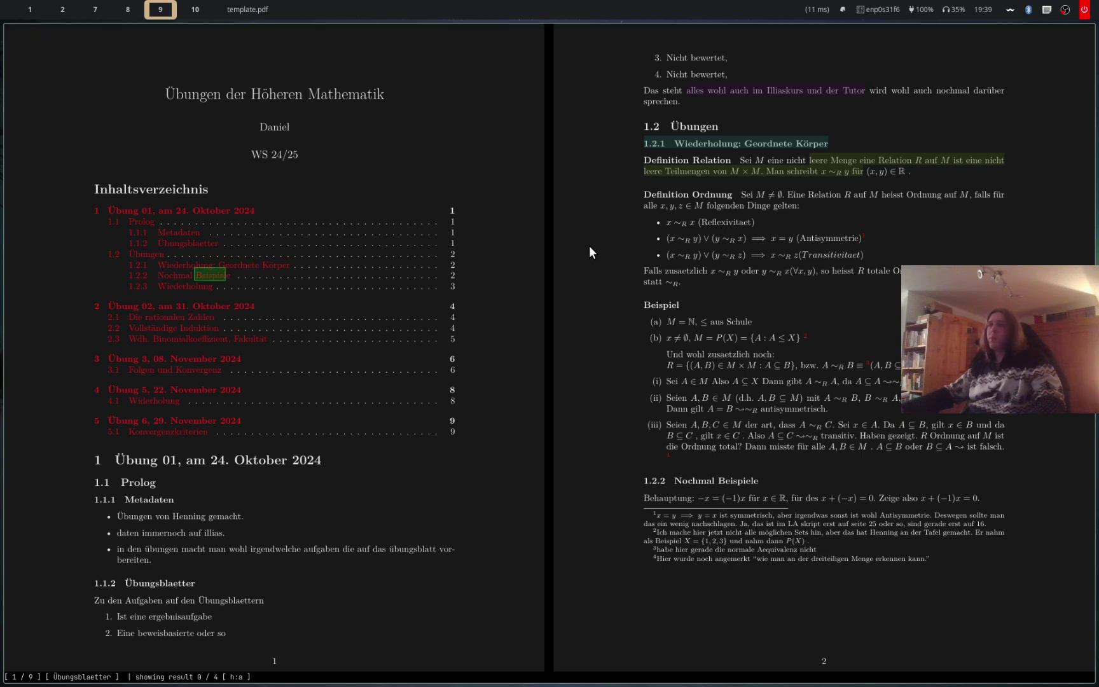
{"action": "key", "text": "n"}
{"action": "key", "text": "n"}
{"action": "key", "text": "n"}
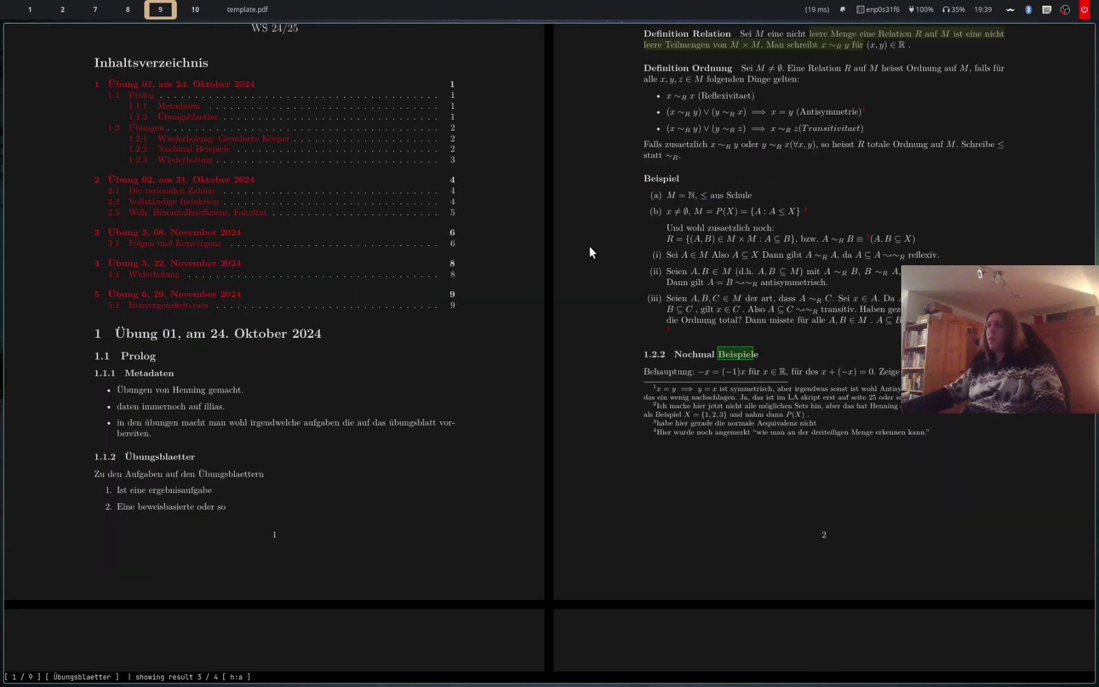
Browse from the document start, then switch to single-page view and scroll to page 8
{"action": "key", "text": "g"}
{"action": "key", "text": "g"}
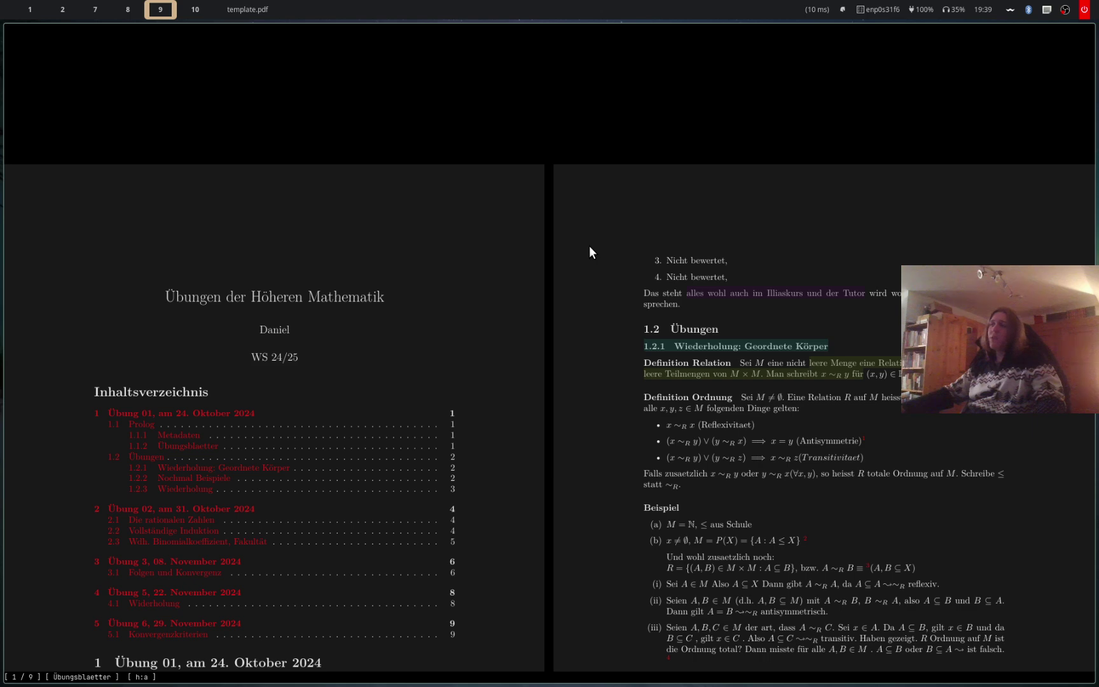
{"action": "key", "text": "space"}
{"action": "key", "text": "space"}
{"action": "key", "text": "minus"}
{"action": "key", "text": "minus"}
{"action": "key", "text": "minus"}
{"action": "key", "text": "minus"}
{"action": "key", "text": "minus"}
{"action": "key", "text": "minus"}
{"action": "key", "text": "minus"}
{"action": "key", "text": "minus"}
{"action": "key", "text": "minus"}
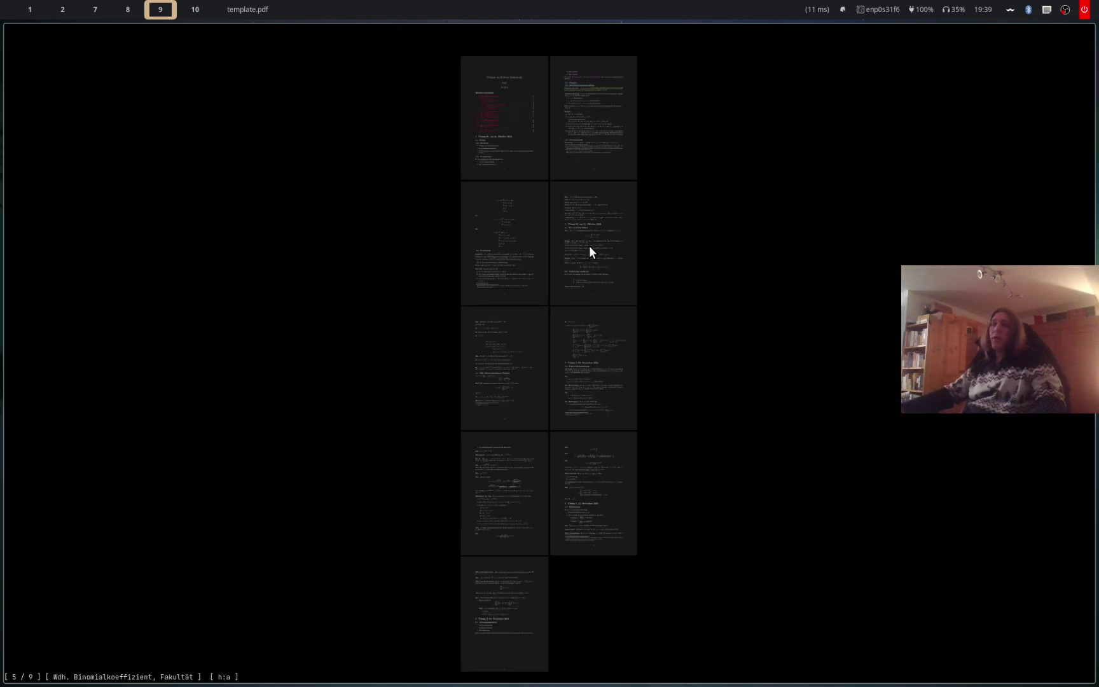
{"action": "key", "text": "plus"}
{"action": "key", "text": "plus"}
{"action": "key", "text": "plus"}
{"action": "key", "text": "plus"}
{"action": "key", "text": "plus"}
{"action": "key", "text": "plus"}
{"action": "key", "text": "plus"}
{"action": "key", "text": "plus"}
{"action": "key", "text": "plus"}
{"action": "key", "text": "plus"}
{"action": "key", "text": "plus"}
{"action": "key", "text": "plus"}
{"action": "key", "text": "plus"}
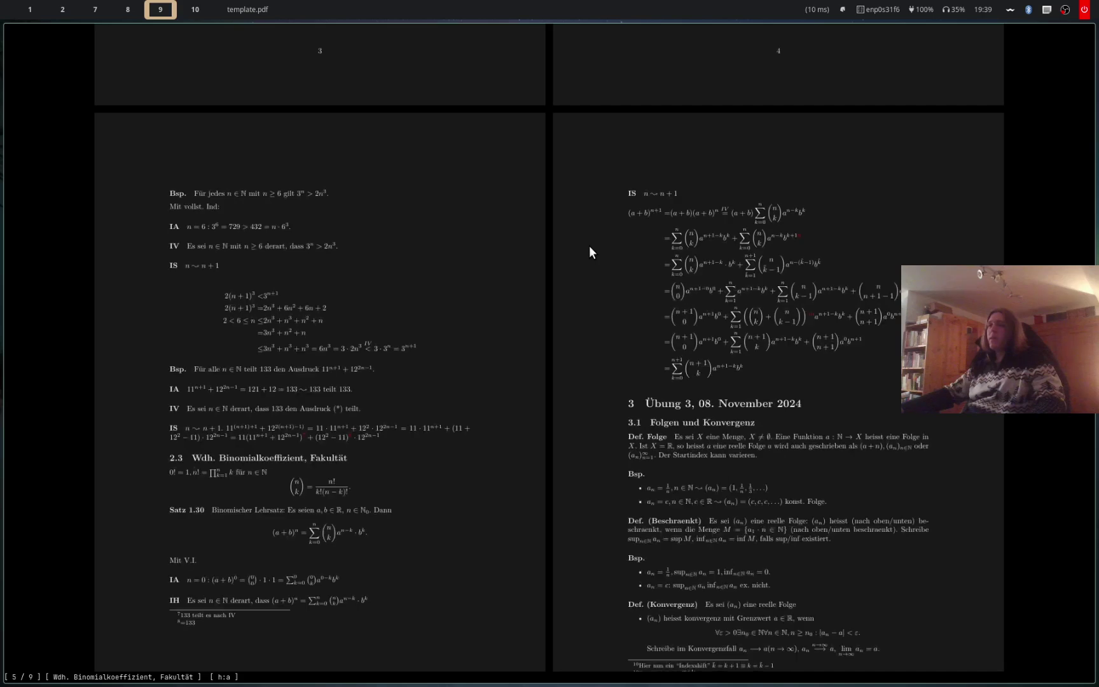
{"action": "key", "text": "g"}
{"action": "key", "text": "g"}
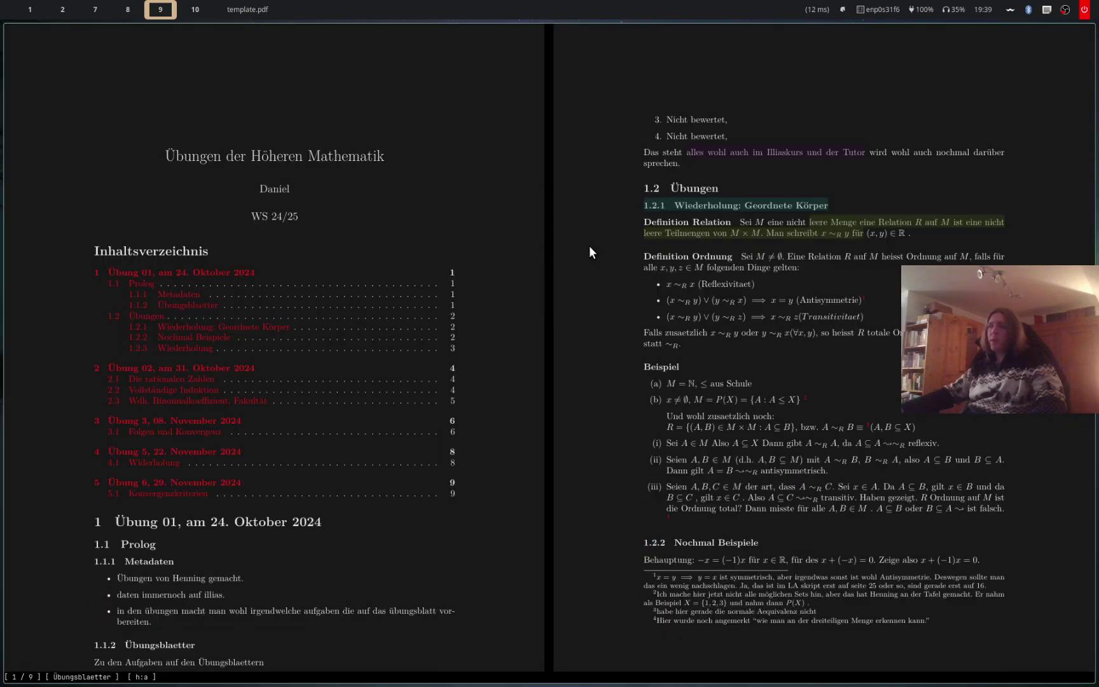
{"action": "key", "text": "d"}
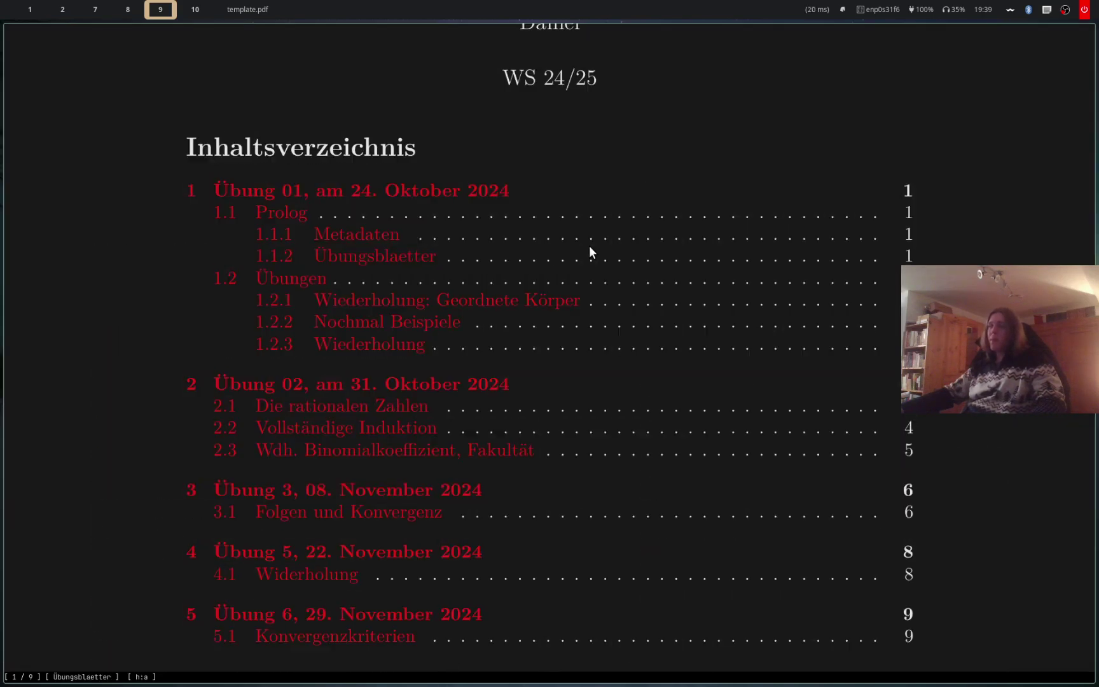
{"action": "key", "text": "shift+g"}
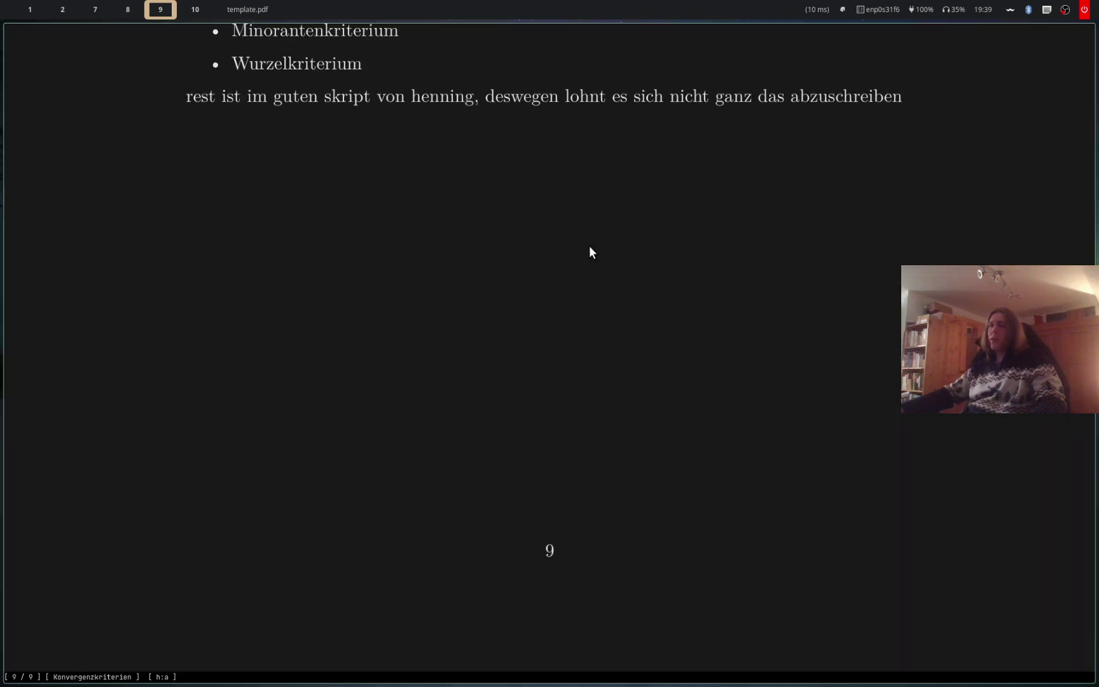
{"action": "scroll", "coordinate": [589, 246], "scroll_direction": "up", "scroll_amount": 10}
{"action": "scroll", "coordinate": [589, 250], "scroll_direction": "up", "scroll_amount": 5}
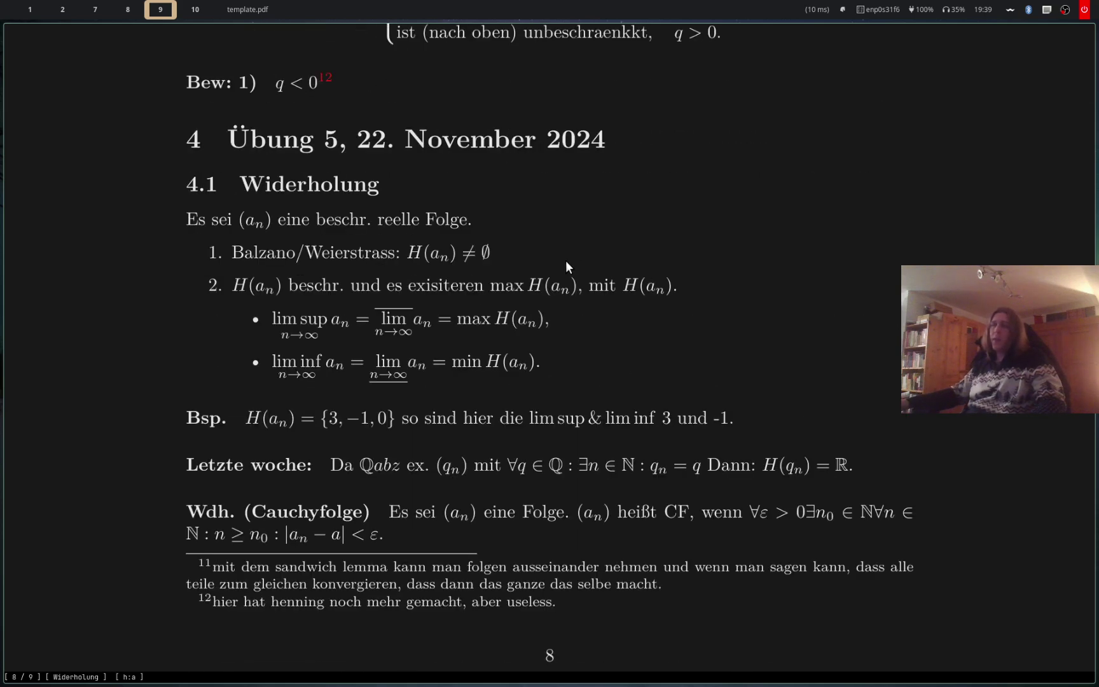
Highlight the bounded-sequence phrase orange and the Bsp. example yellow-green on page 8
{"action": "key", "text": "h"}
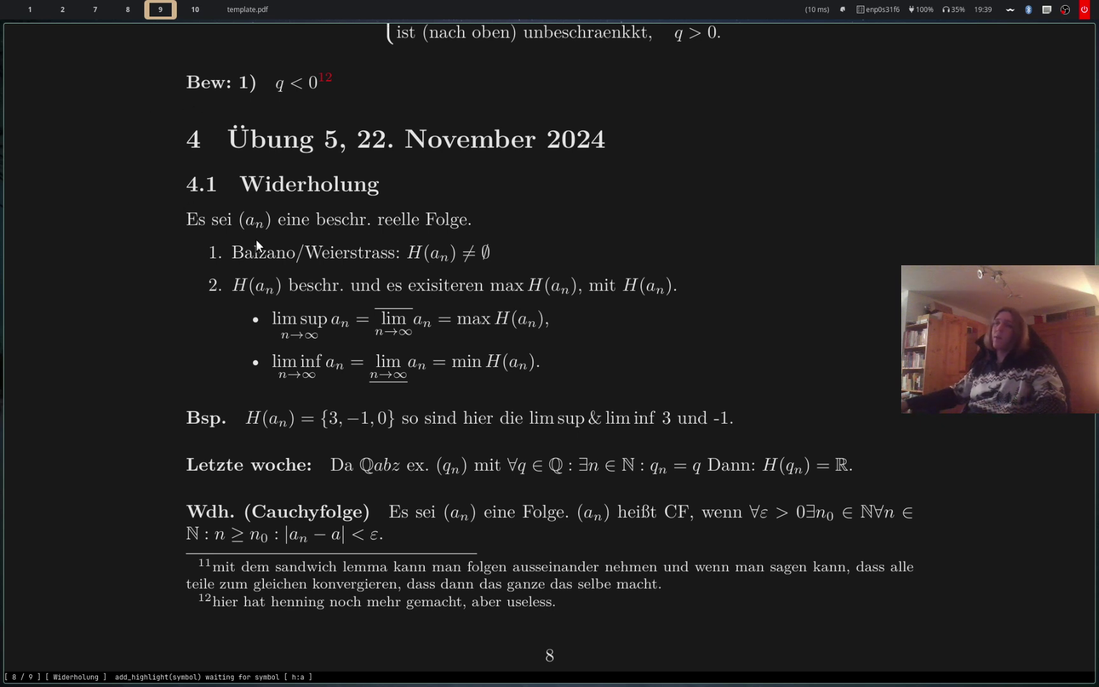
{"action": "left_click_drag", "start_coordinate": [257, 235], "coordinate": [227, 226]}
{"action": "left_click_drag", "start_coordinate": [341, 224], "coordinate": [414, 226]}
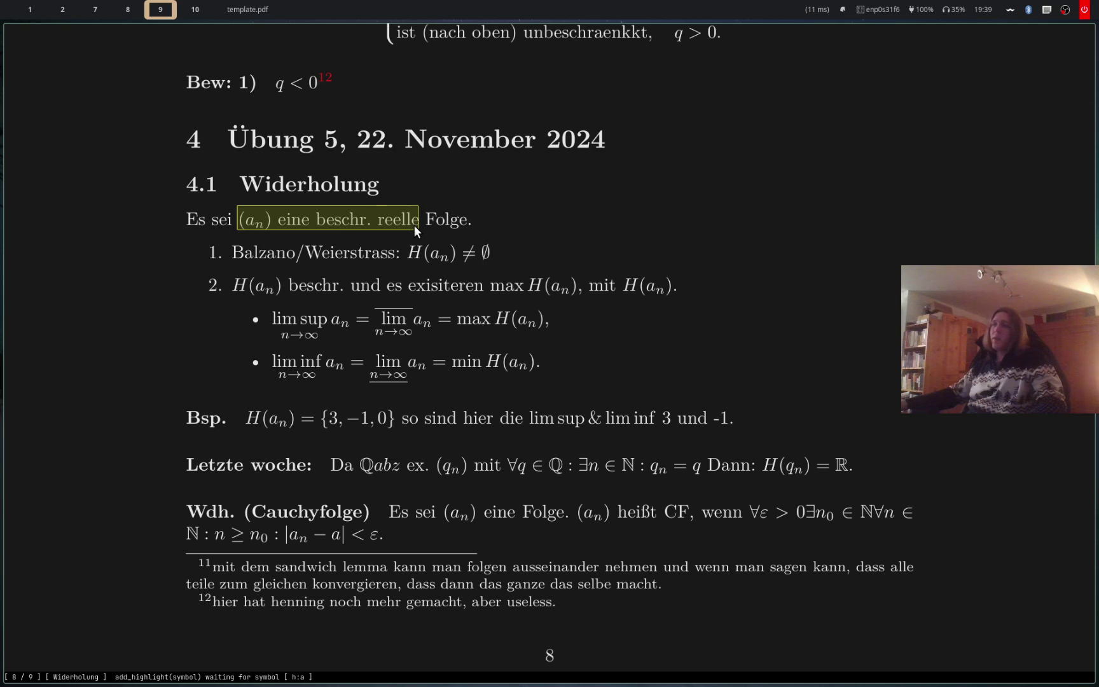
{"action": "key", "text": "a"}
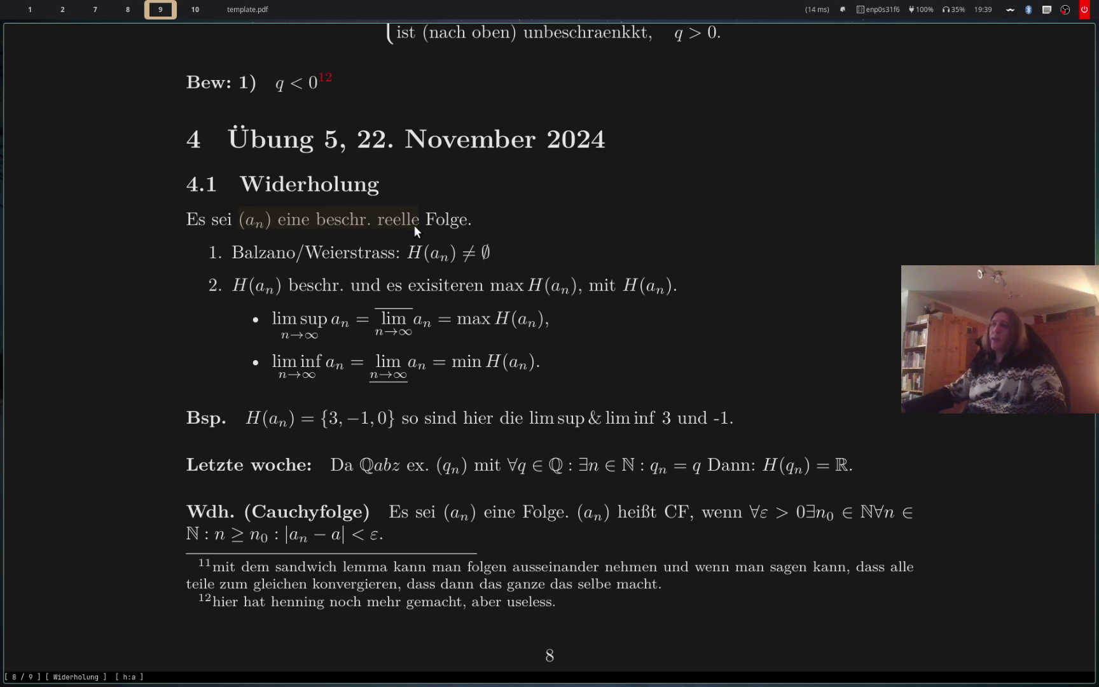
{"action": "left_click_drag", "start_coordinate": [305, 426], "coordinate": [581, 423]}
{"action": "key", "text": "h"}
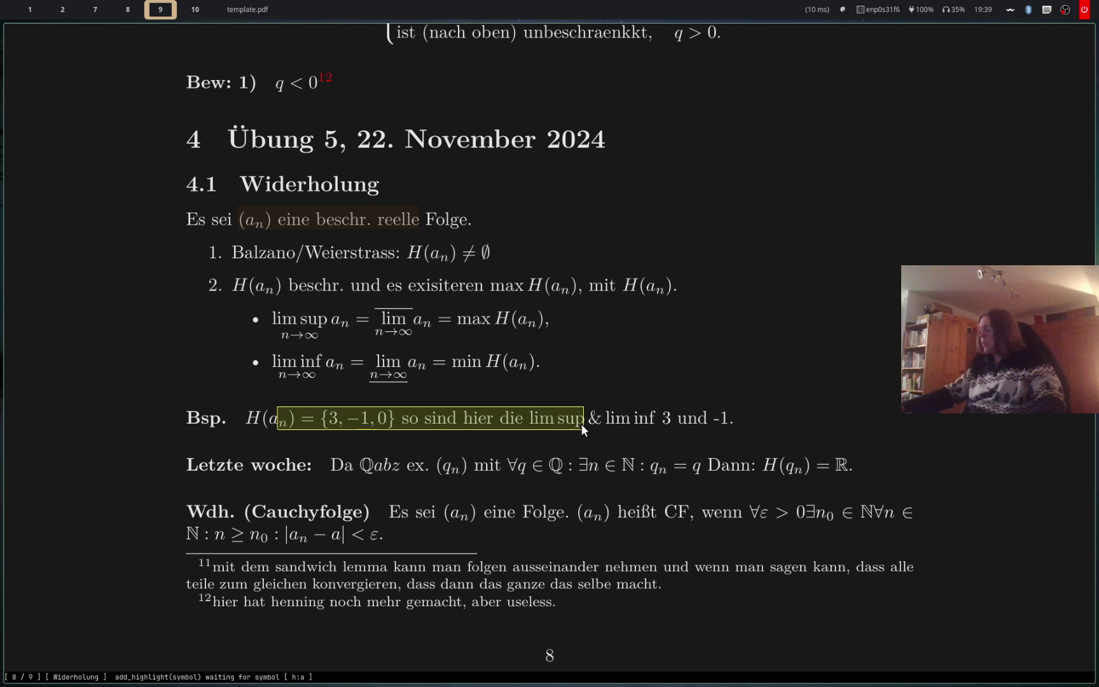
{"action": "key", "text": "a"}
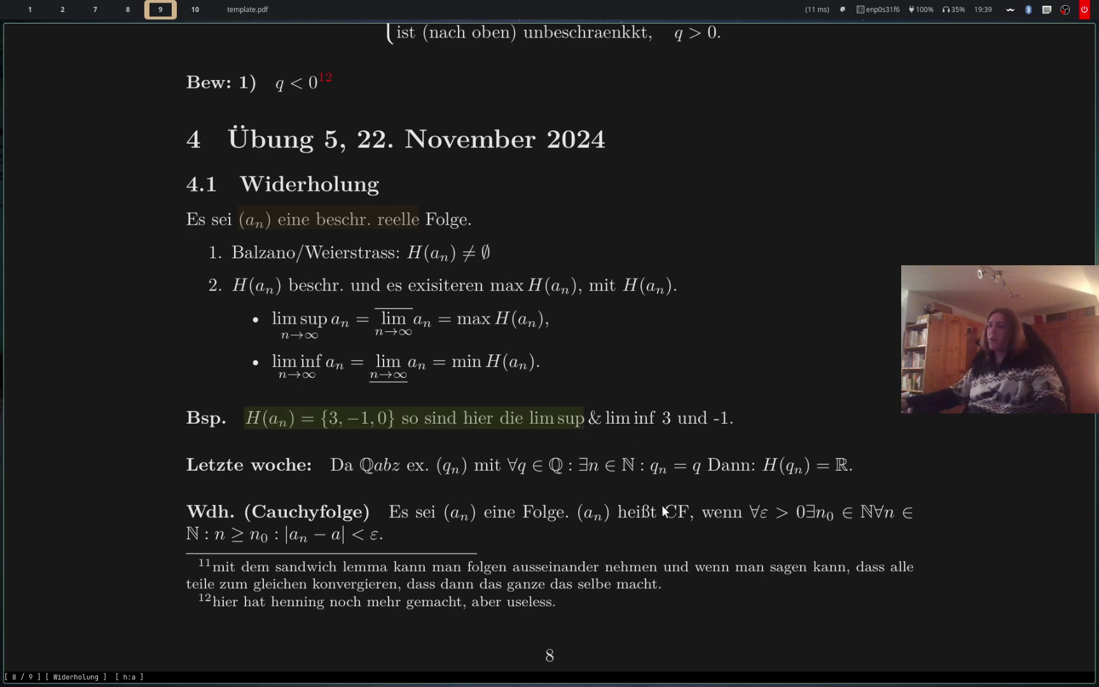
Highlight the Cauchyfolge definition green and the lim sup formula red, then toggle light colours off again
{"action": "left_click_drag", "start_coordinate": [662, 504], "coordinate": [314, 495]}
{"action": "key", "text": "h"}
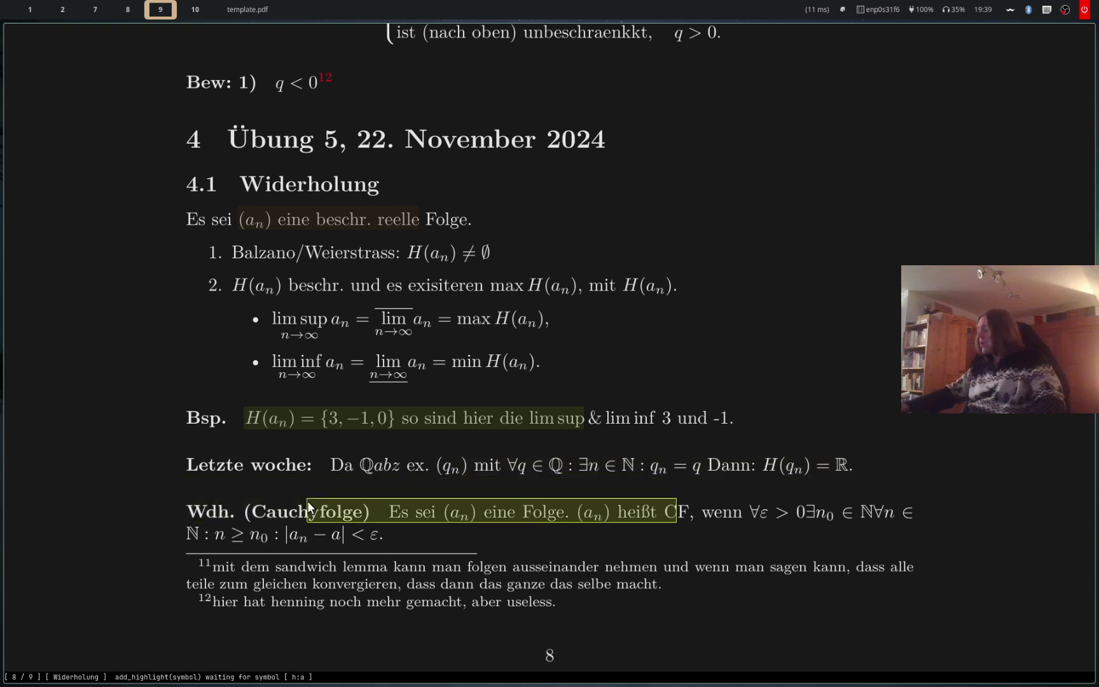
{"action": "key", "text": "b"}
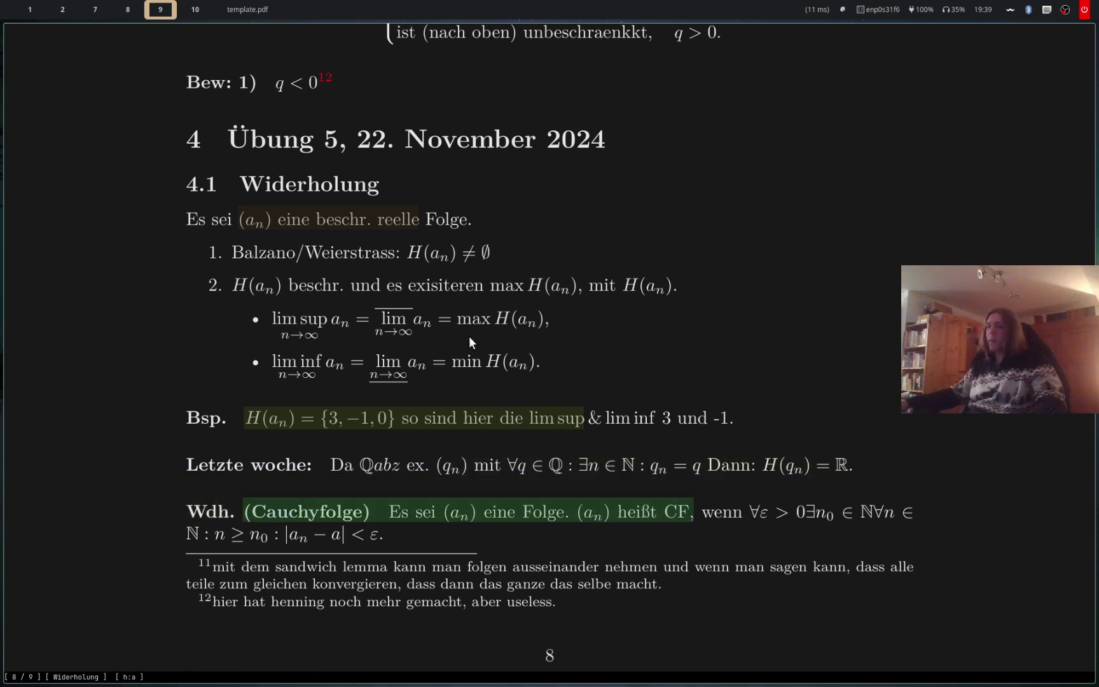
{"action": "left_click_drag", "start_coordinate": [549, 320], "coordinate": [330, 320]}
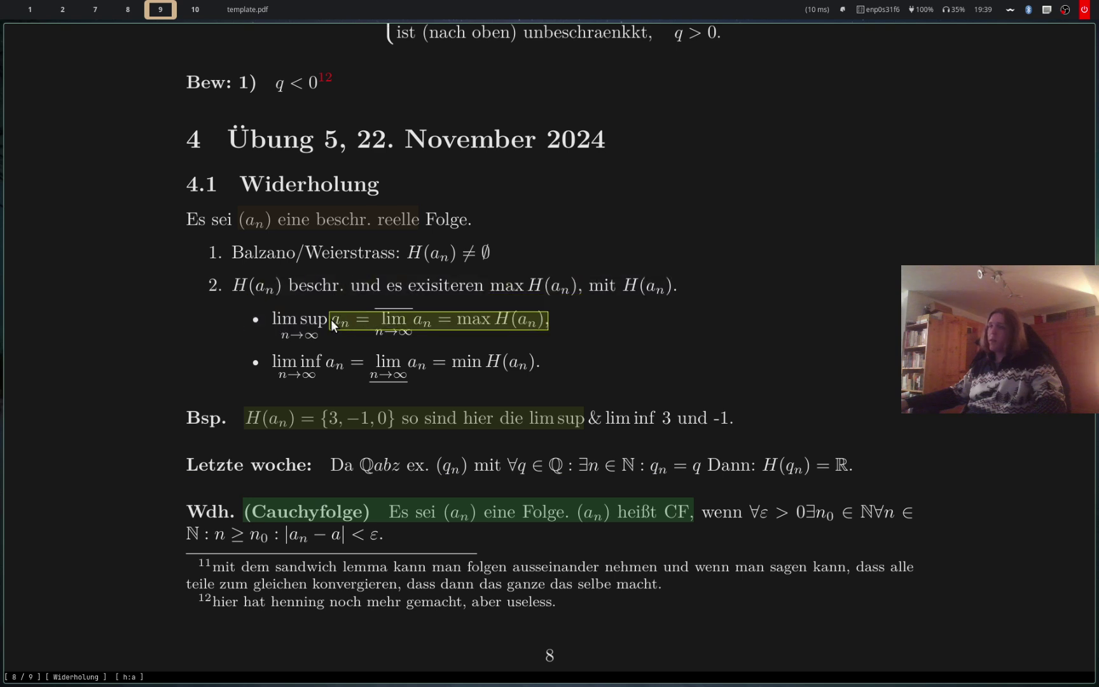
{"action": "key", "text": "h"}
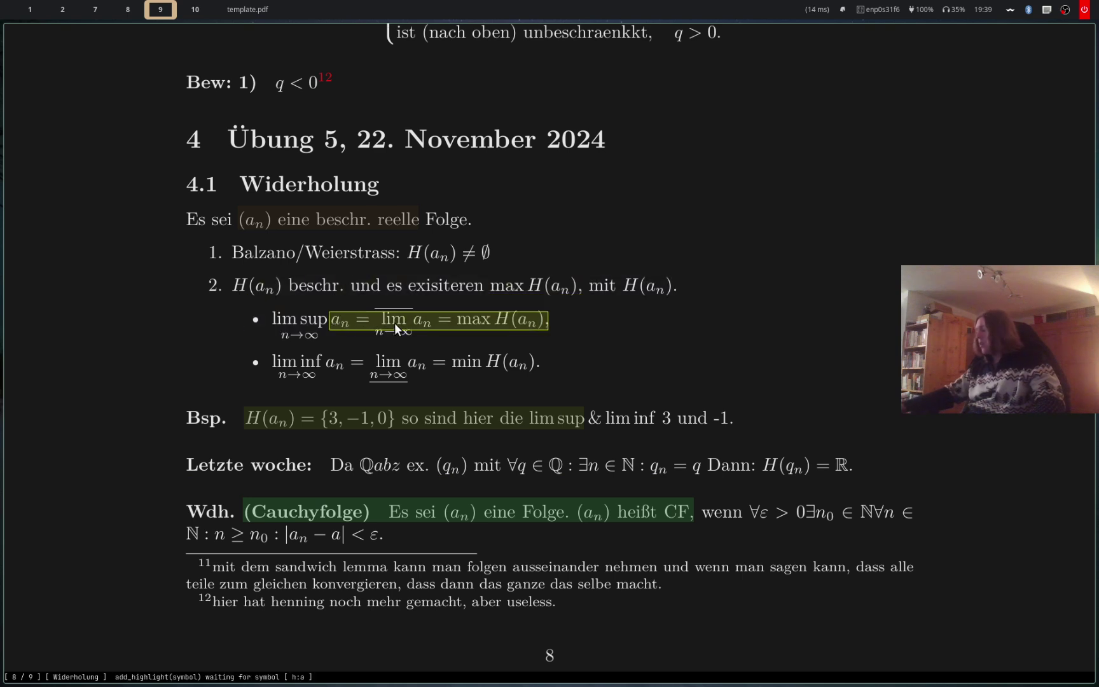
{"action": "key", "text": "r"}
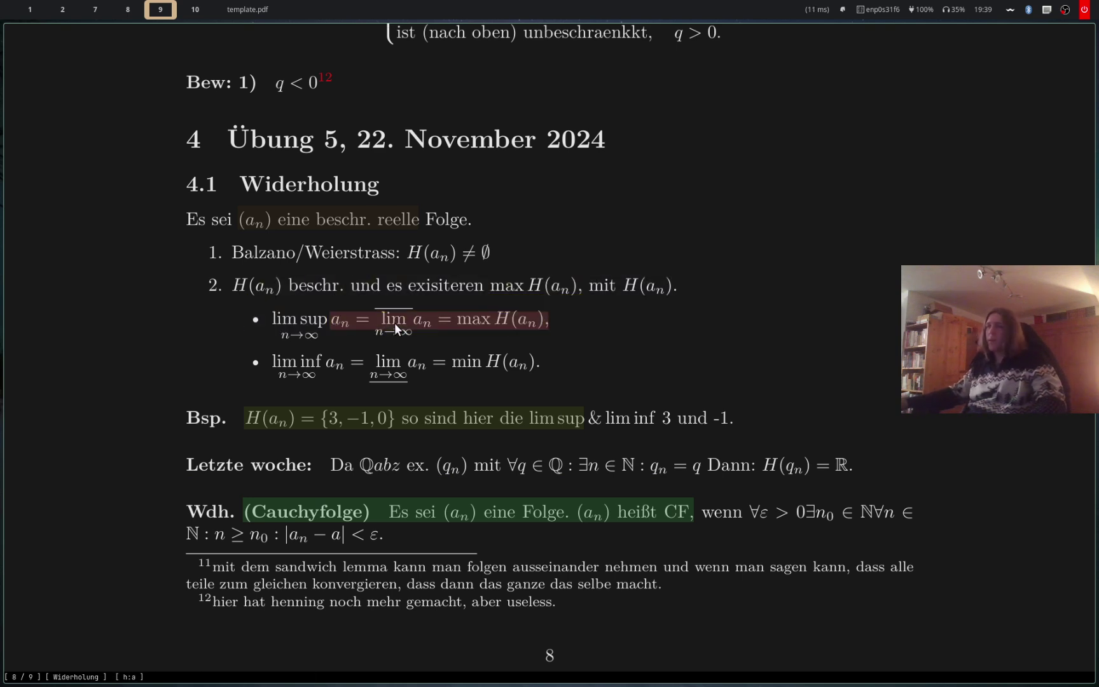
{"action": "key", "text": "F8"}
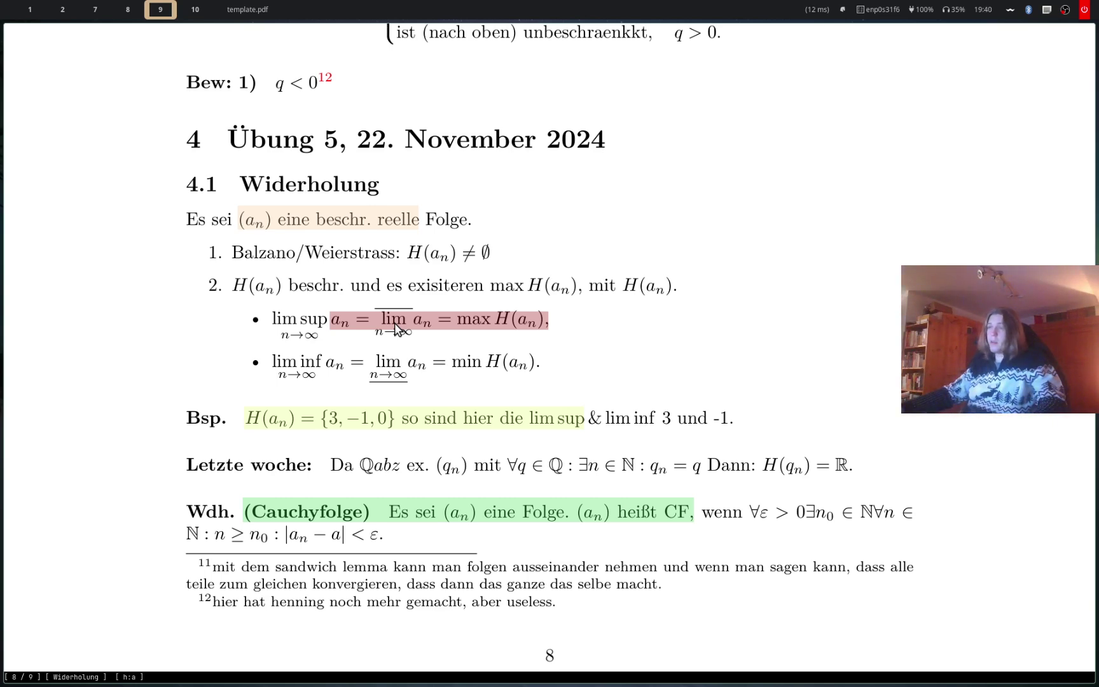
{"action": "key", "text": "F8"}
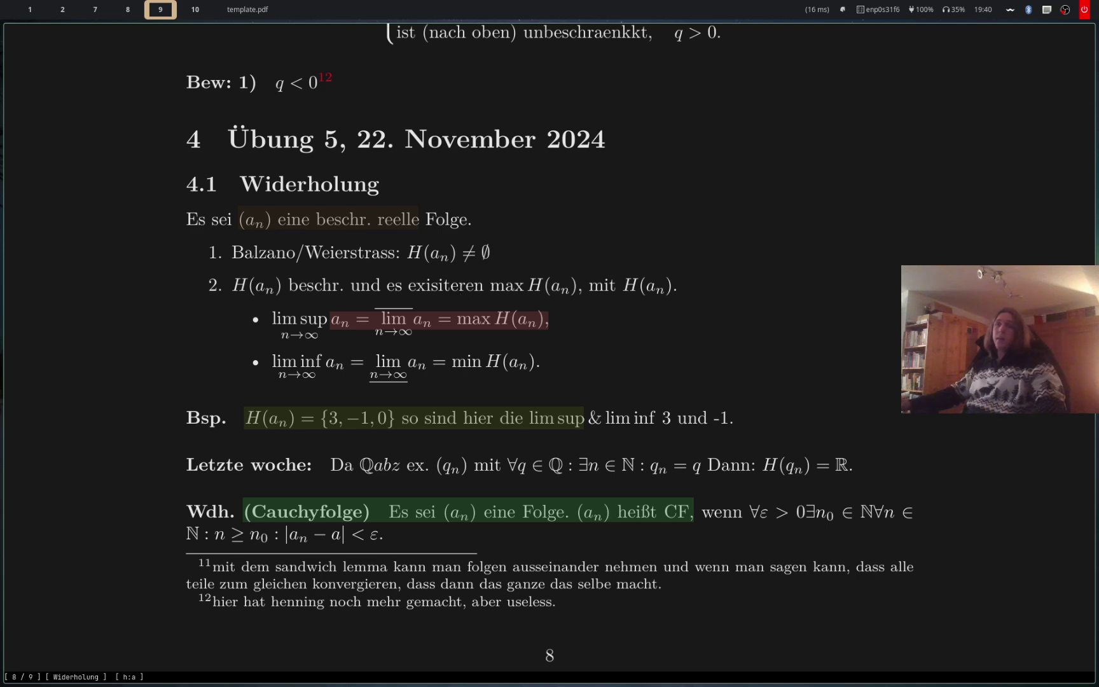
Use keyboard selection labels to highlight the second numbered H(a_n) item olive-green
{"action": "key", "text": "f"}
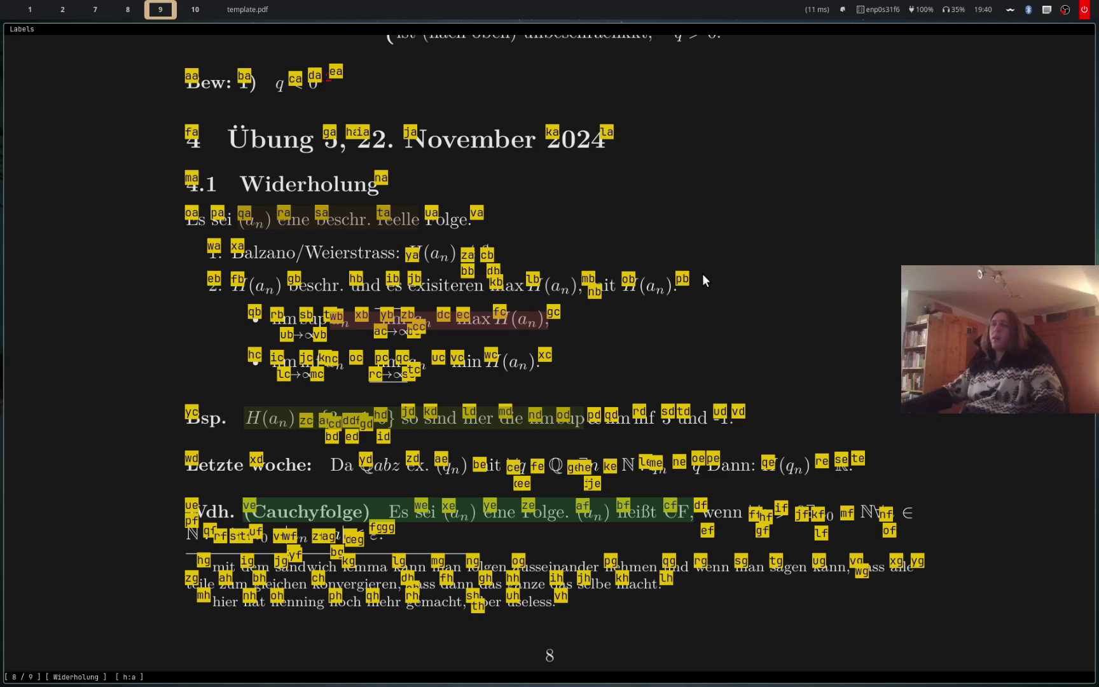
{"action": "type", "text": "eb pb"}
{"action": "key", "text": "Return"}
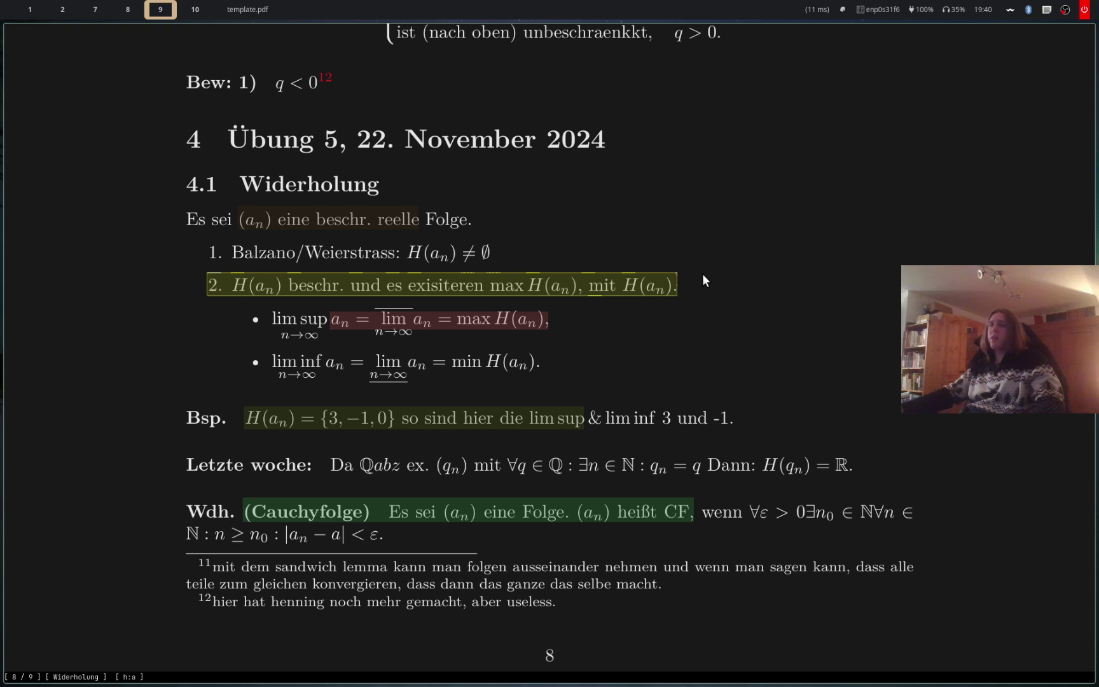
Highlight 'sandwich lemma' in footnote 11 purple
{"action": "key", "text": "Escape"}
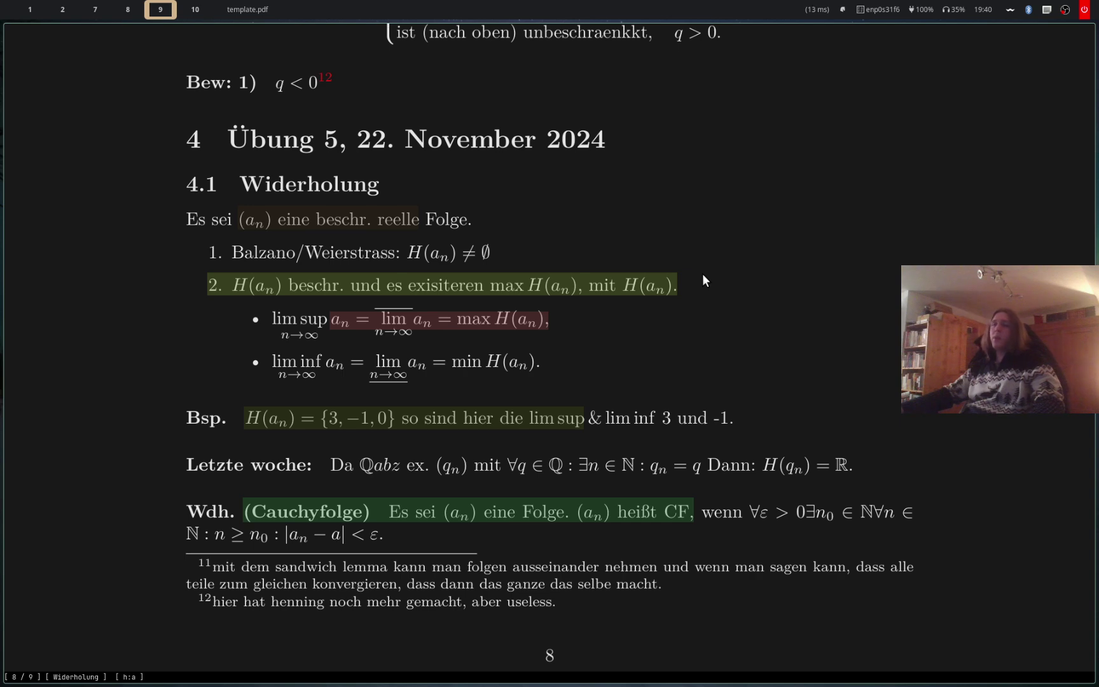
{"action": "type", "text": "w"}
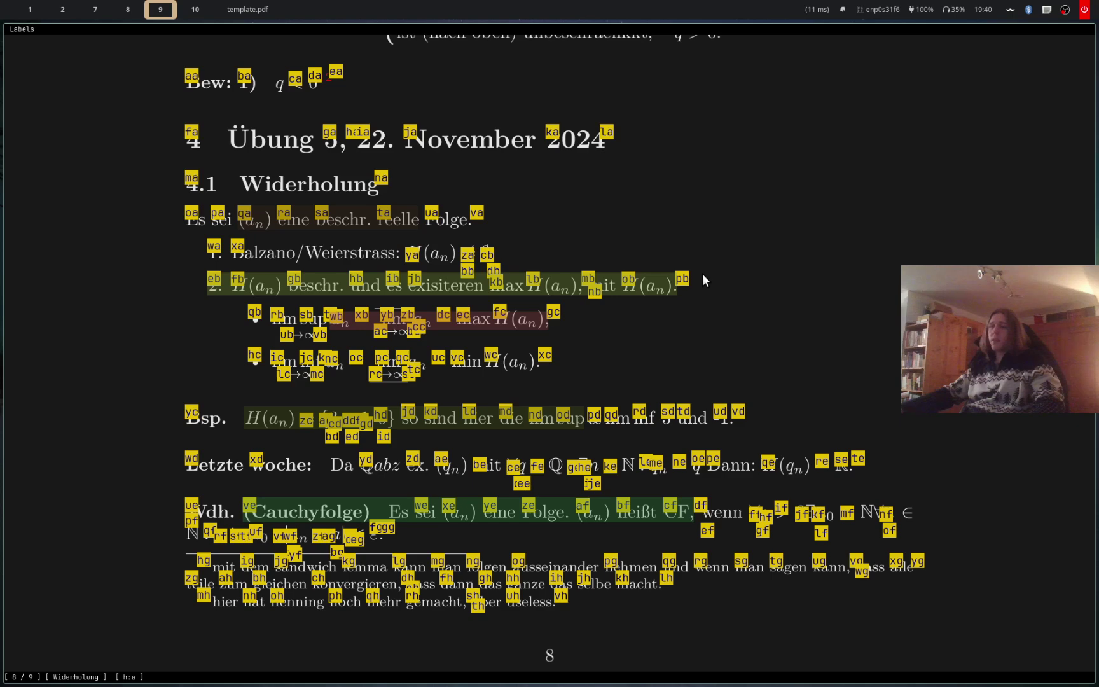
{"action": "type", "text": "jg lg"}
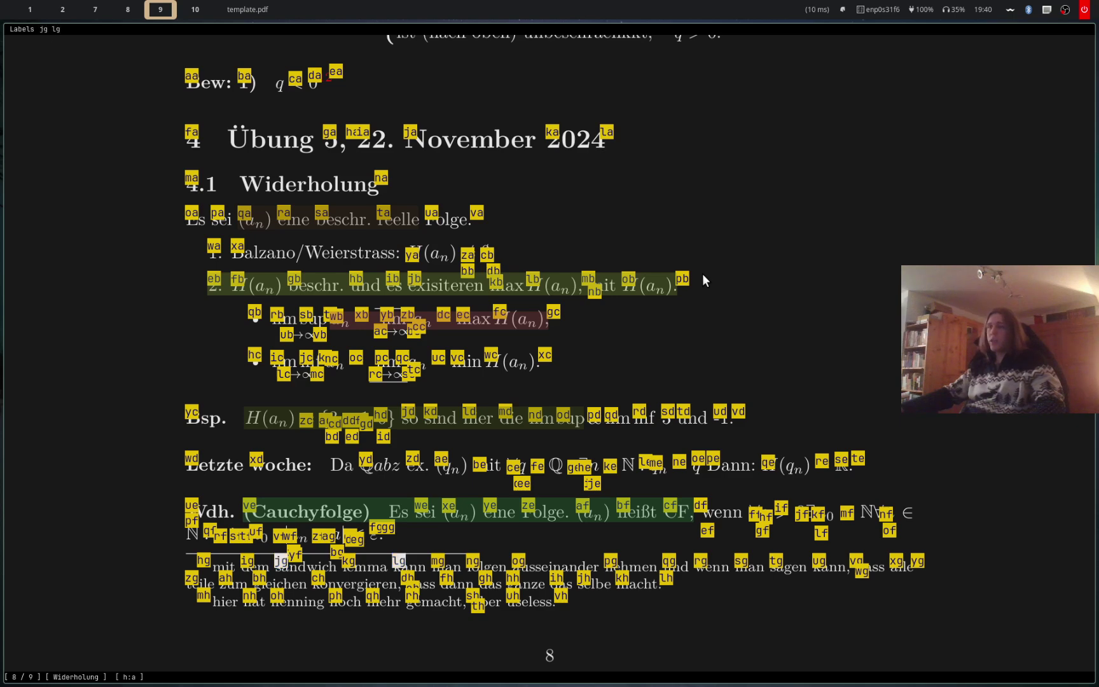
{"action": "key", "text": "Return"}
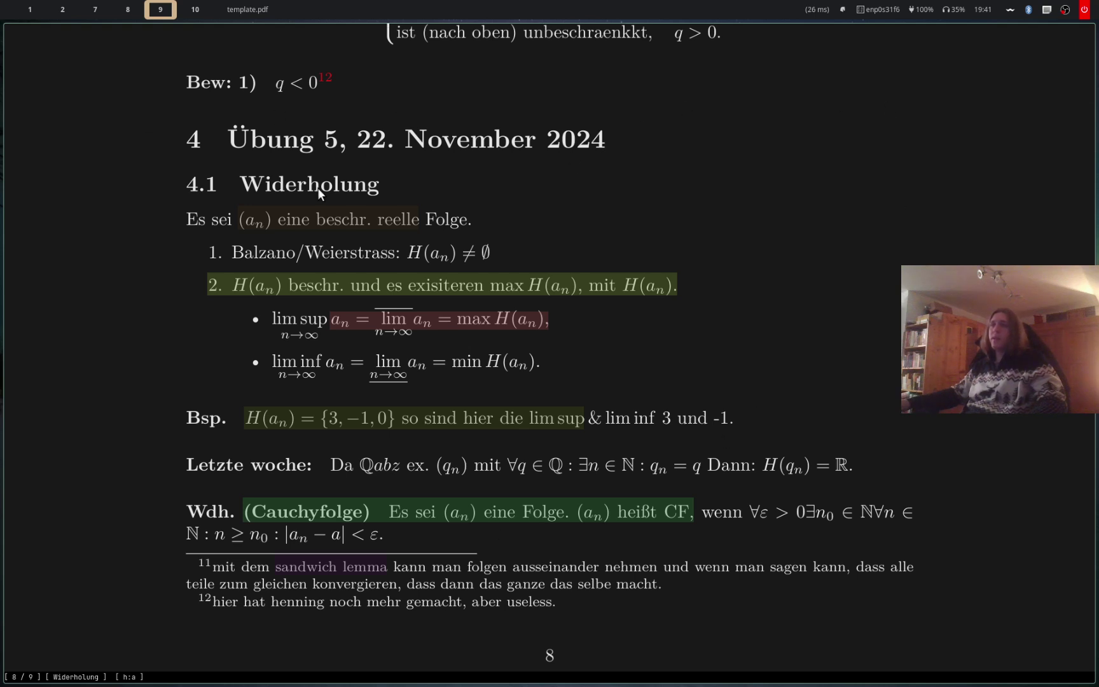
Add a bookmark named 'repetition' on page 8
{"action": "key", "text": "b"}
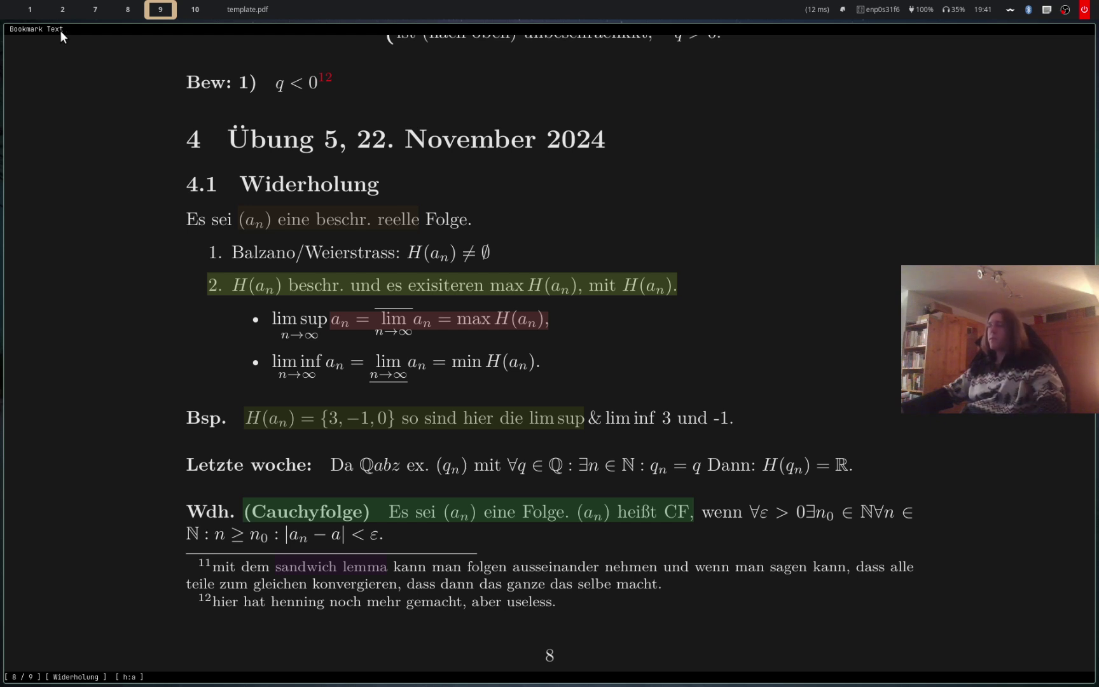
{"action": "type", "text": "repetition"}
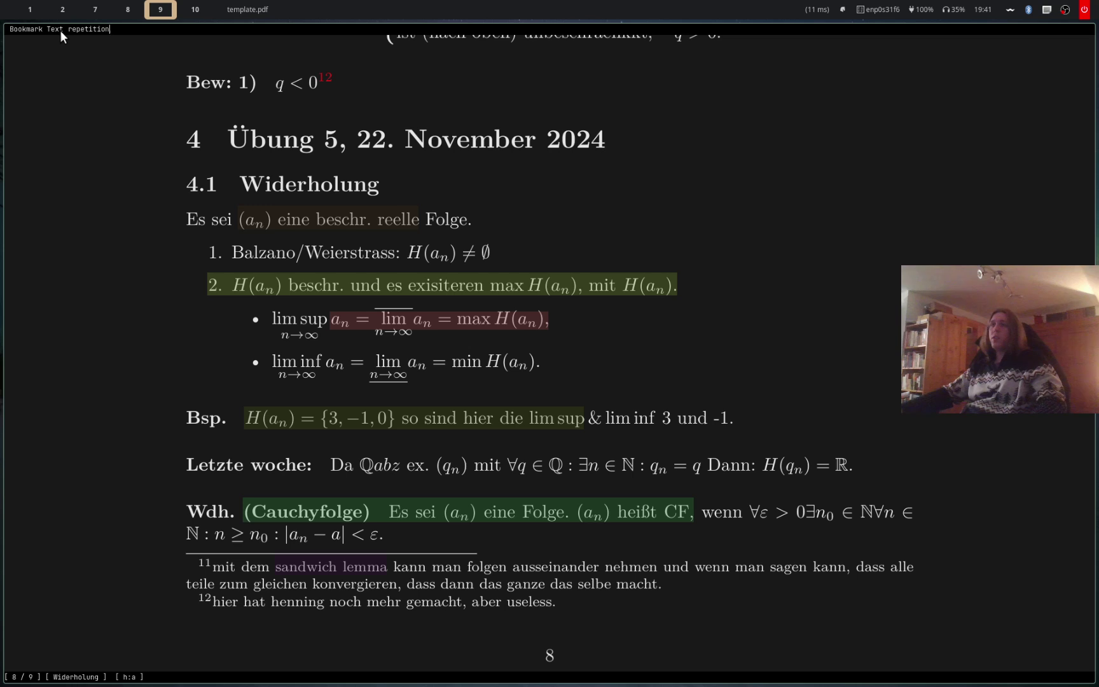
{"action": "key", "text": "Return"}
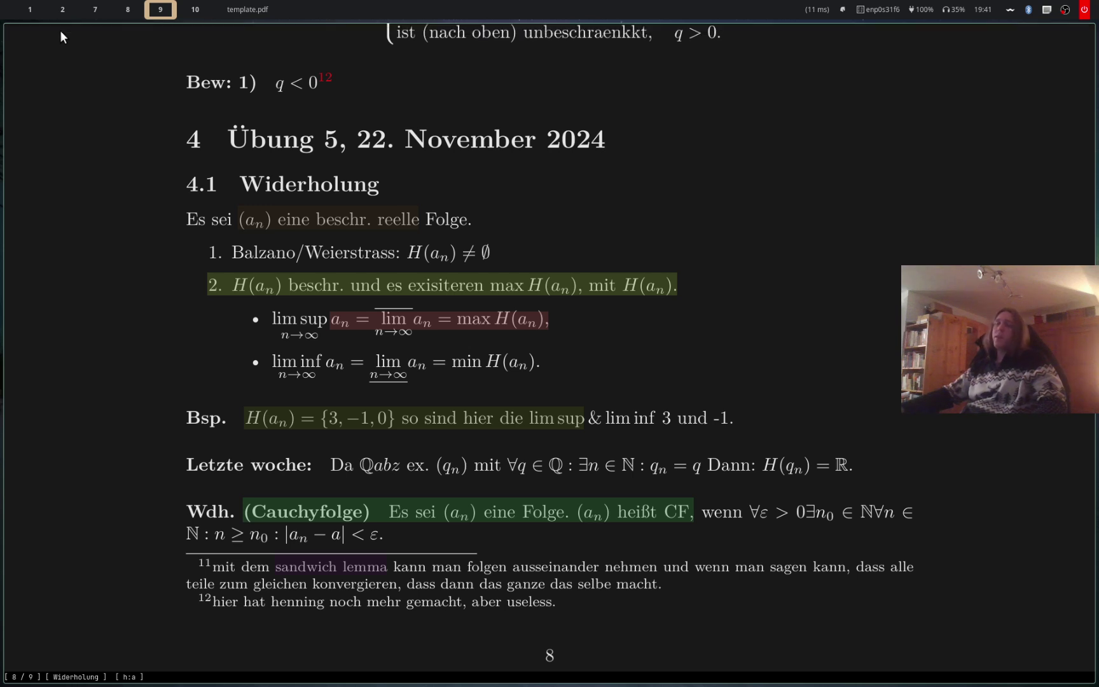
From the bookmark list, jump to 'here i stopped reading', then back to 'repetition'
{"action": "key", "text": "g"}
{"action": "key", "text": "b"}
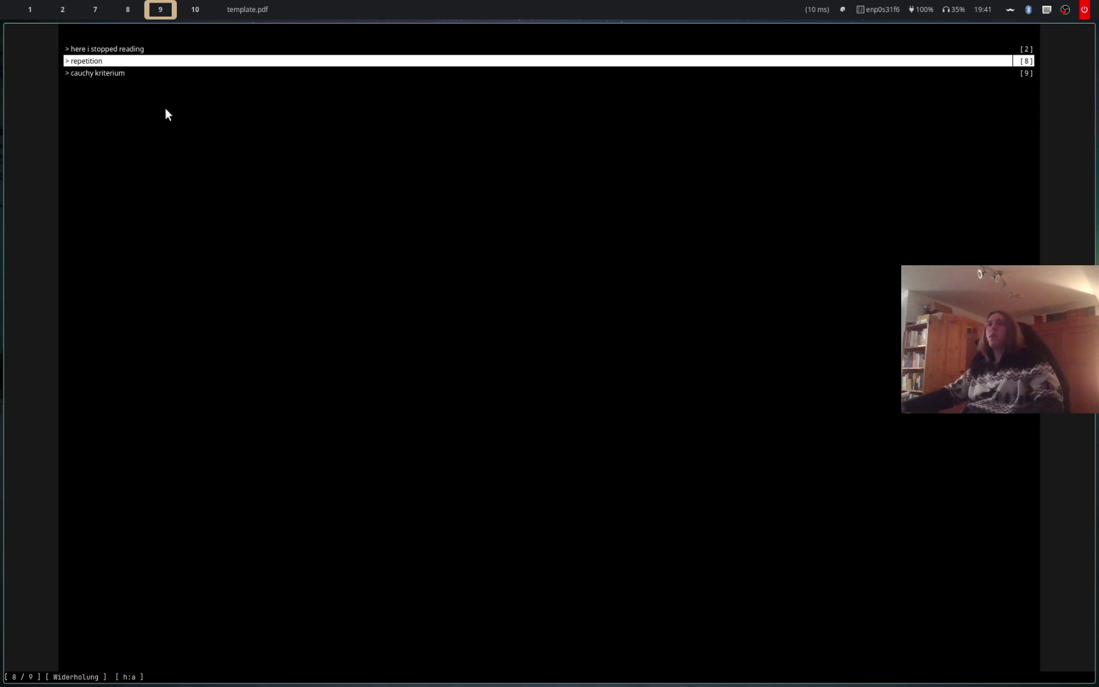
{"action": "key", "text": "Up"}
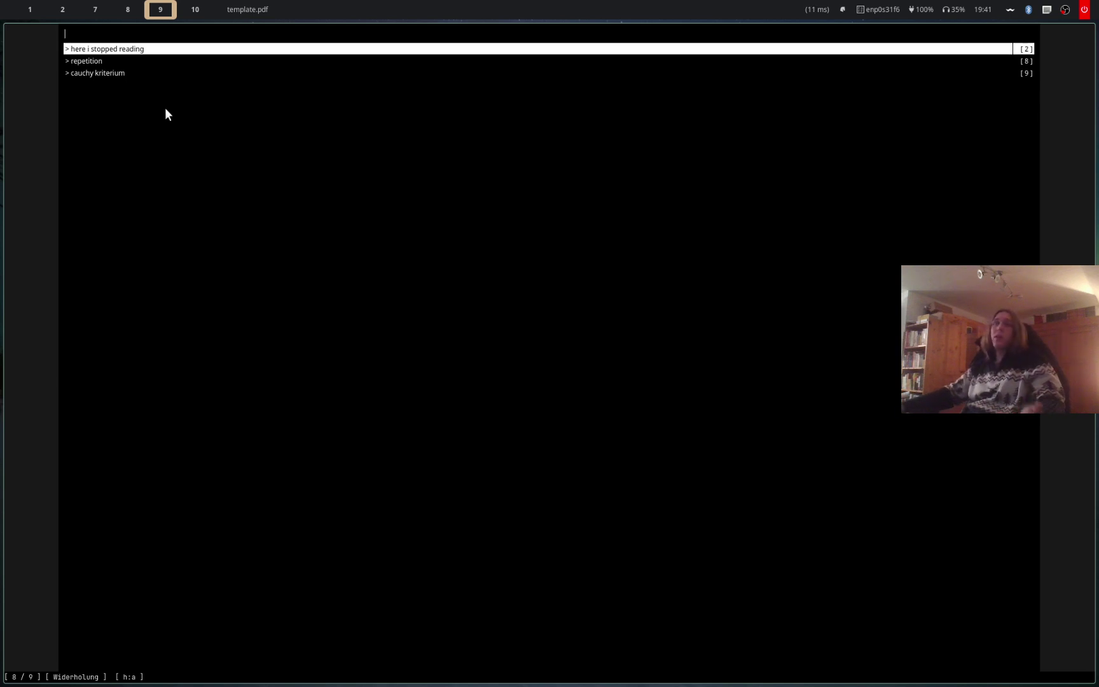
{"action": "key", "text": "Return"}
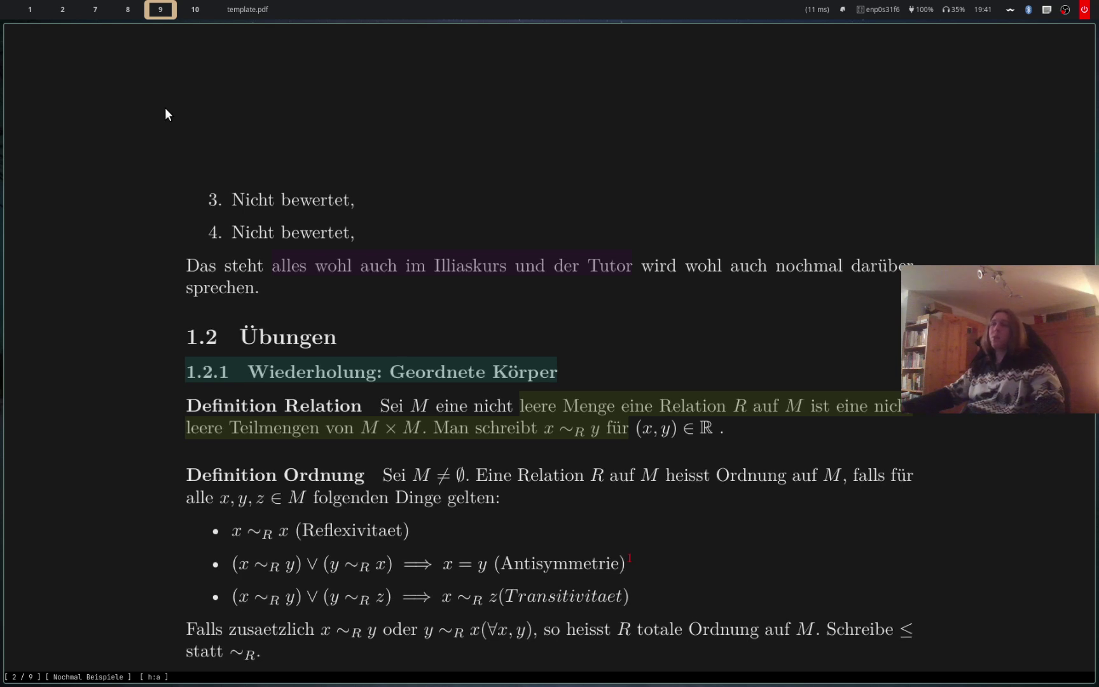
{"action": "key", "text": "Tab"}
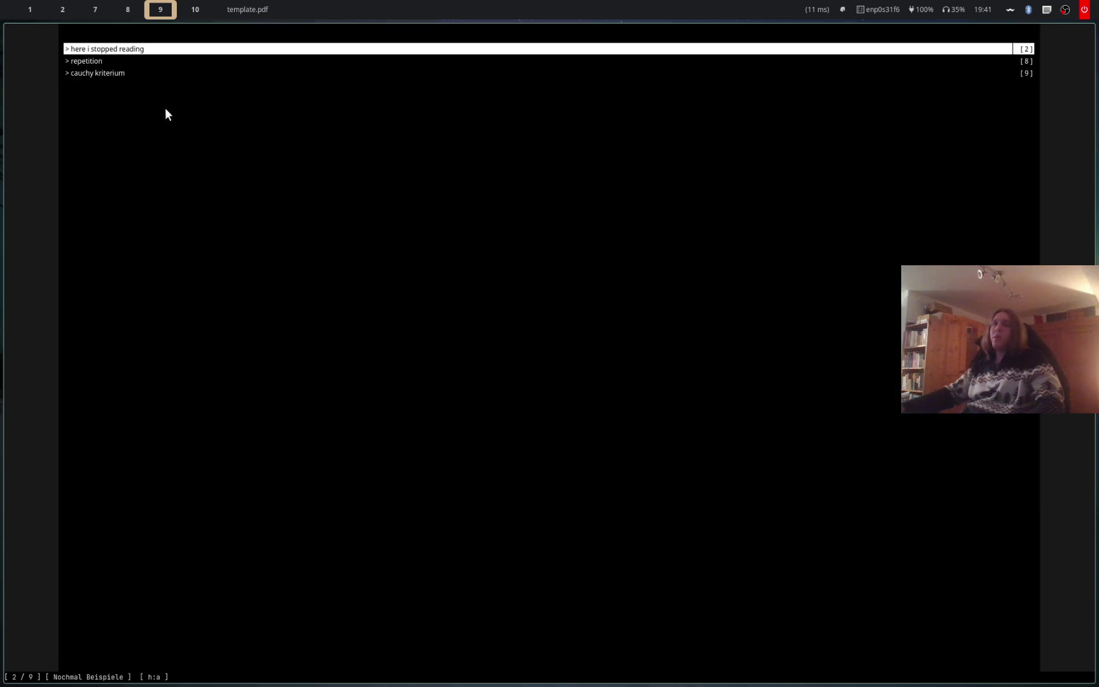
{"action": "key", "text": "Down"}
{"action": "key", "text": "Return"}
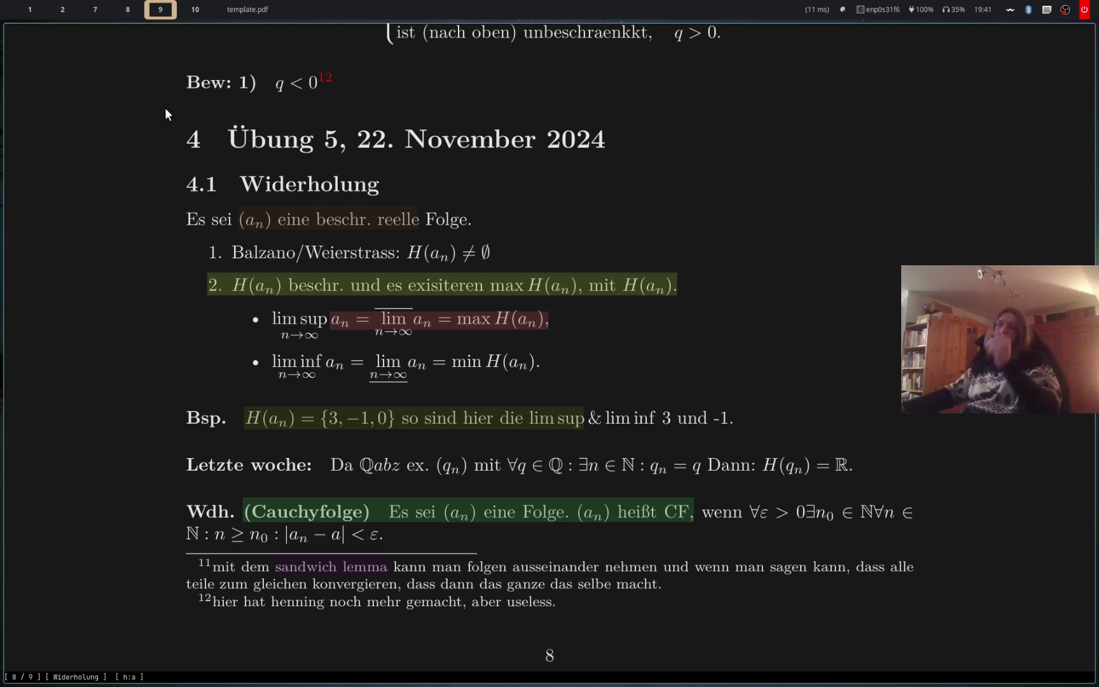
Step back and forward through the navigation history, landing on page 5
{"action": "key", "text": "ctrl+o"}
{"action": "key", "text": "ctrl+i"}
{"action": "key", "text": "g"}
{"action": "key", "text": "g"}
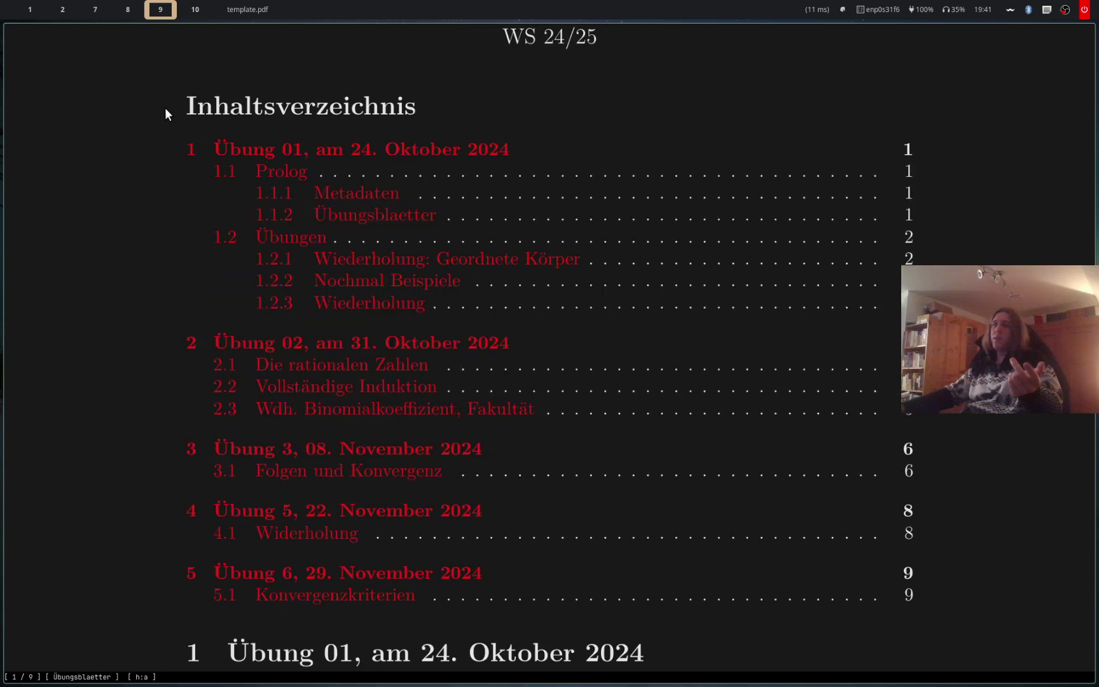
{"action": "key", "text": "5"}
{"action": "key", "text": "G"}
{"action": "key", "text": "minus"}
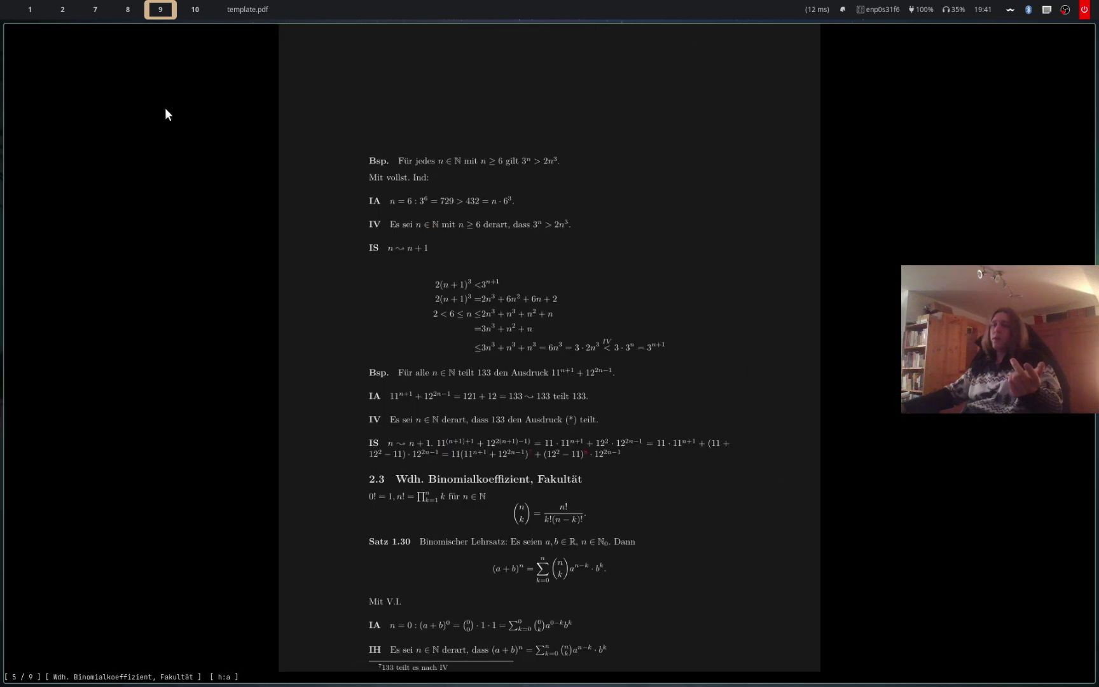
Try two-page side-by-side view with page 1 left, then return to single-page view
{"action": "key", "text": "d"}
{"action": "key", "text": "g"}
{"action": "key", "text": "g"}
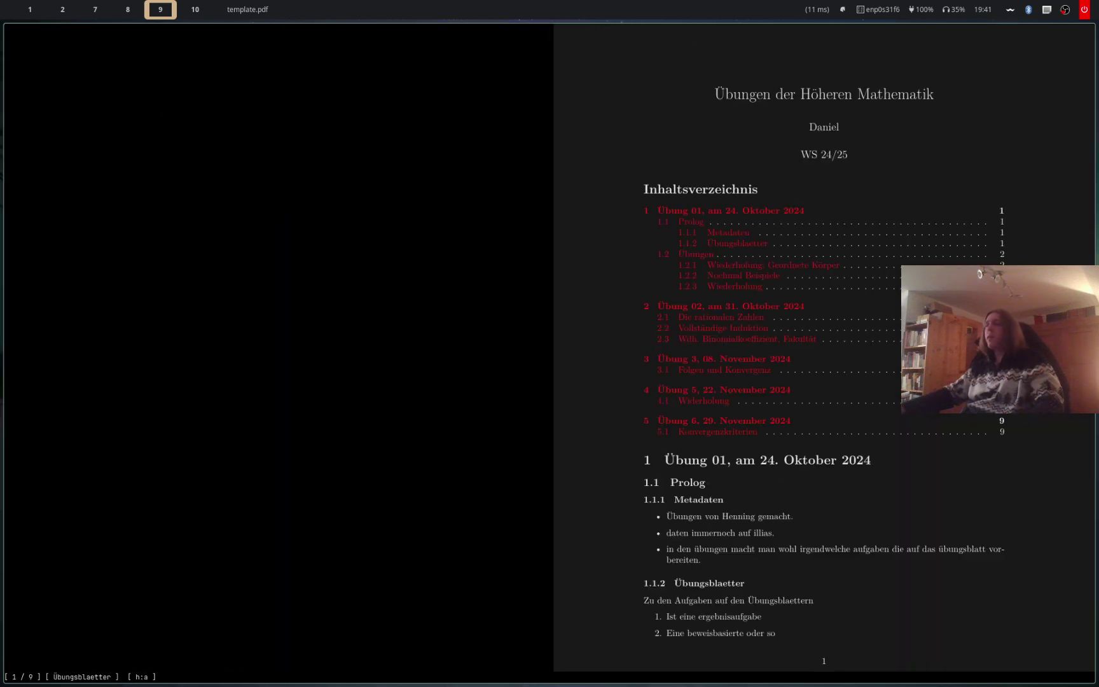
{"action": "key", "text": "shift+d"}
{"action": "key", "text": "d"}
{"action": "key", "text": "d"}
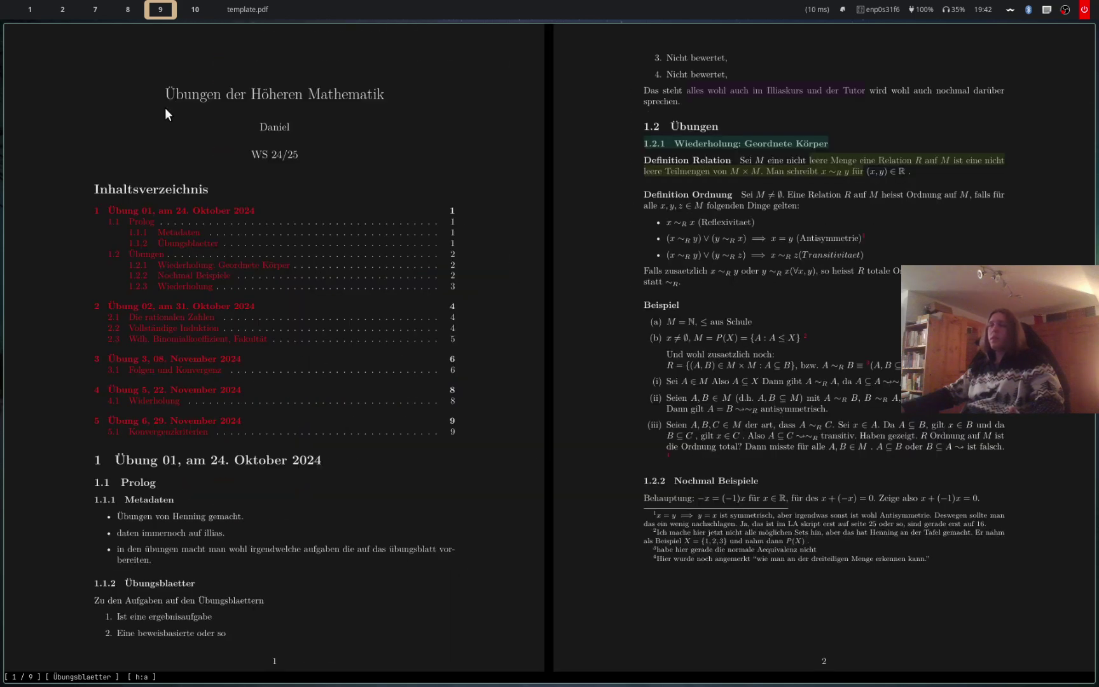
{"action": "key", "text": "d"}
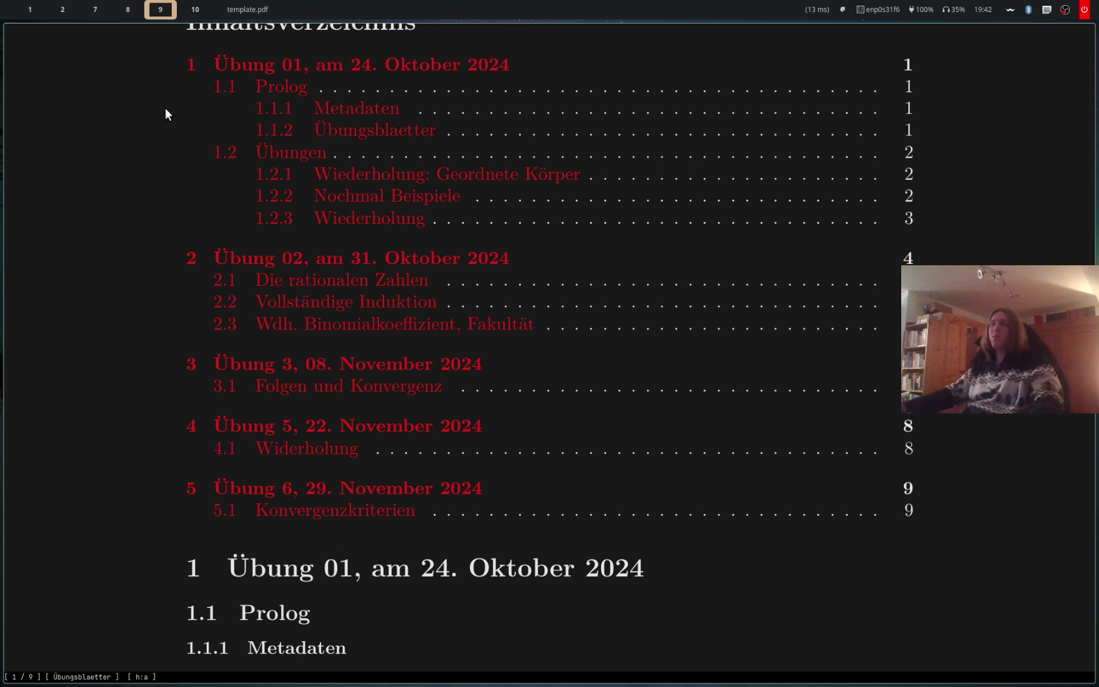
Open the bookmark list with gb and close it again
{"action": "key", "text": "g"}
{"action": "key", "text": "b"}
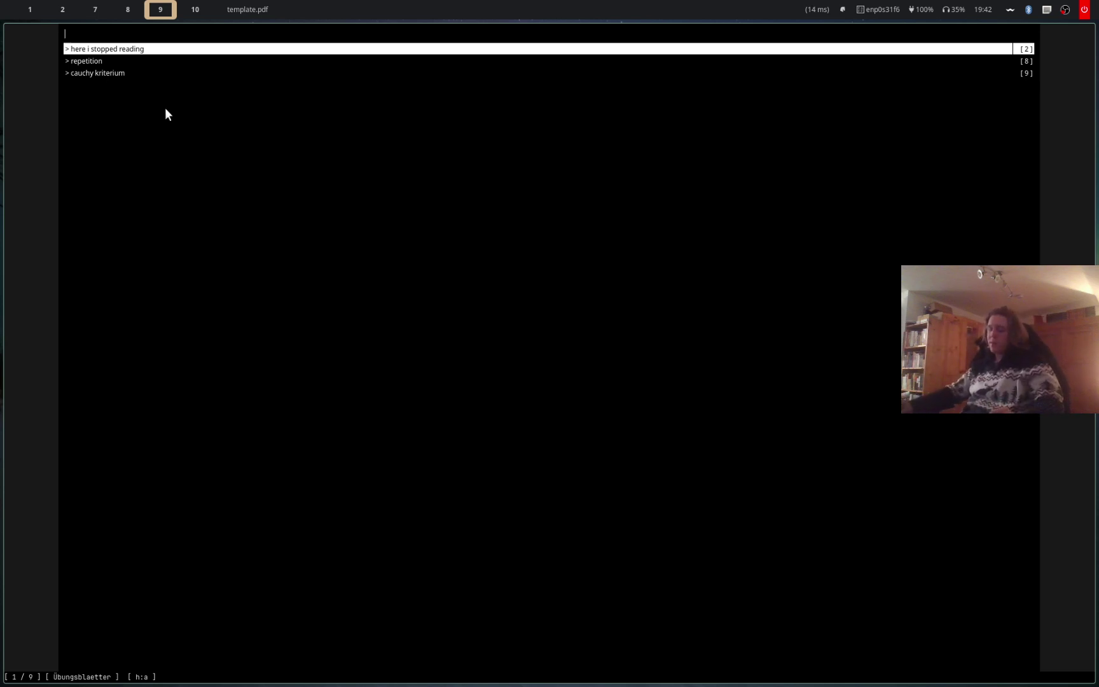
{"action": "key", "text": "Escape"}
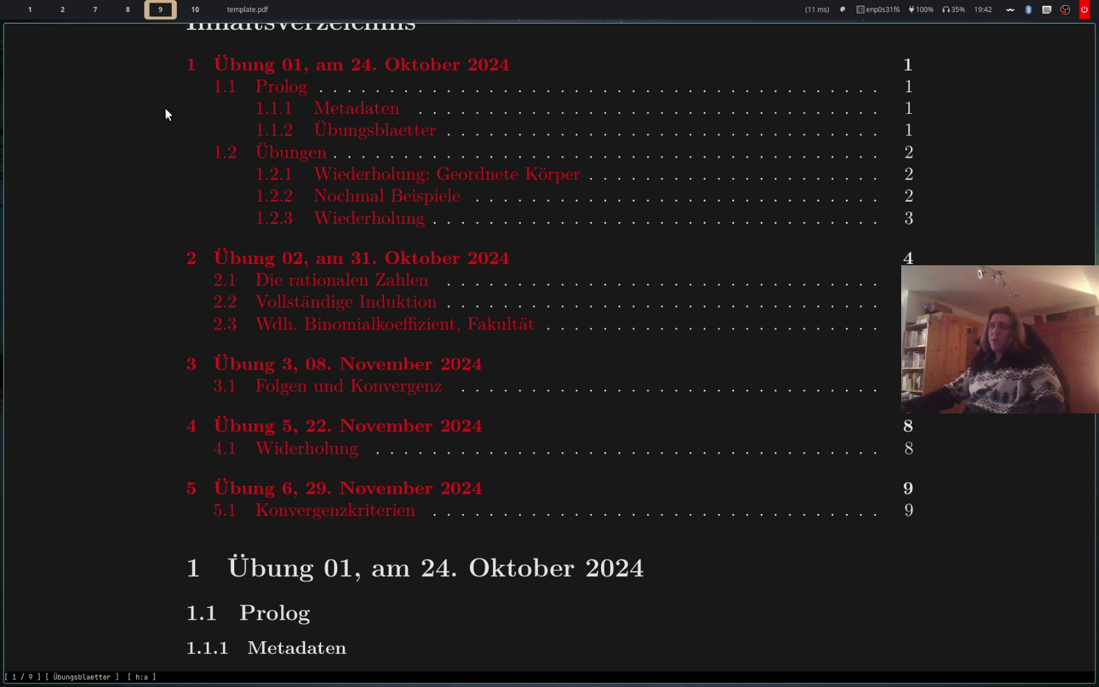
Run toggle_fastread from the command palette, filtered by 'toggle_'
{"action": "key", "text": "colon"}
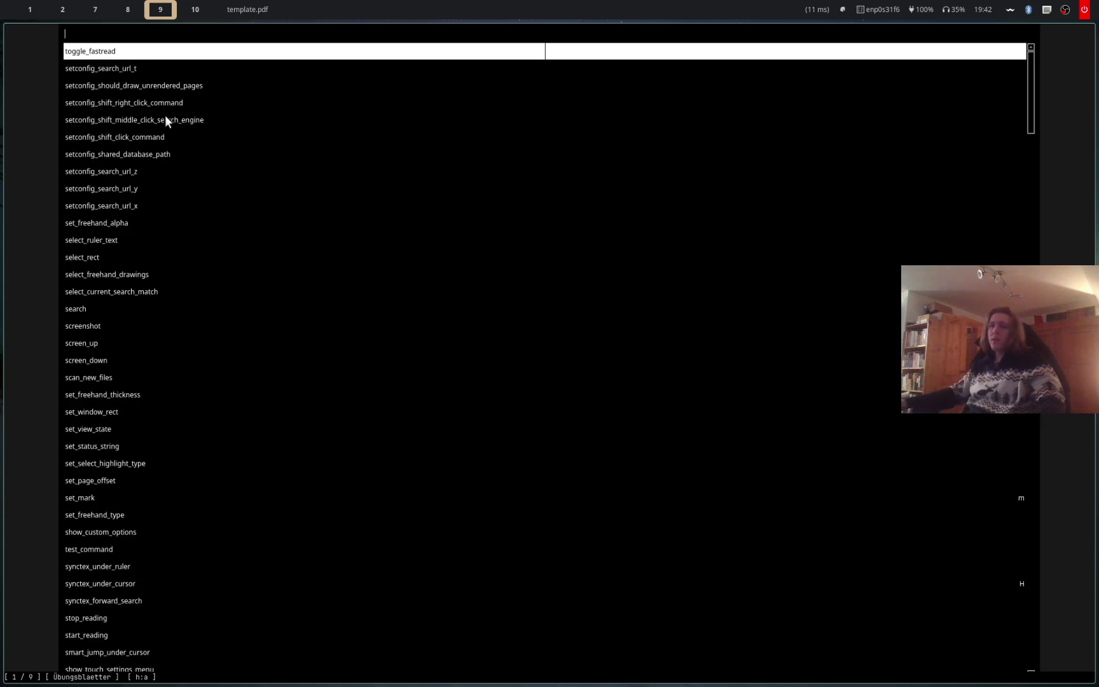
{"action": "scroll", "coordinate": [233, 225], "scroll_direction": "down", "scroll_amount": 20}
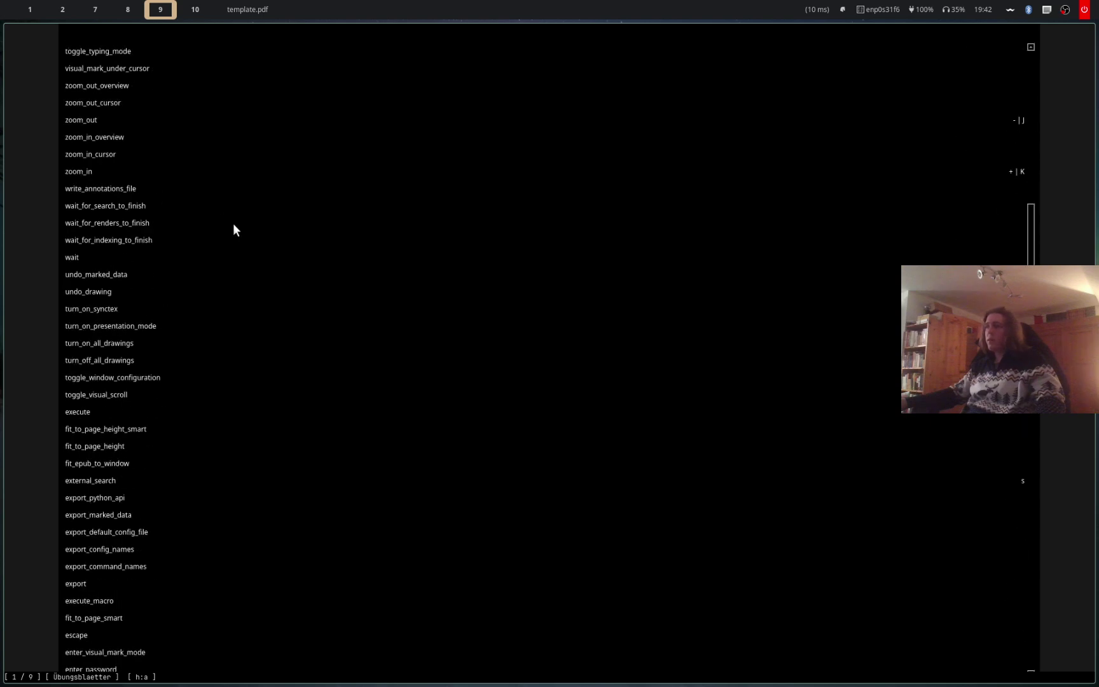
{"action": "scroll", "coordinate": [227, 255], "scroll_direction": "down", "scroll_amount": 15}
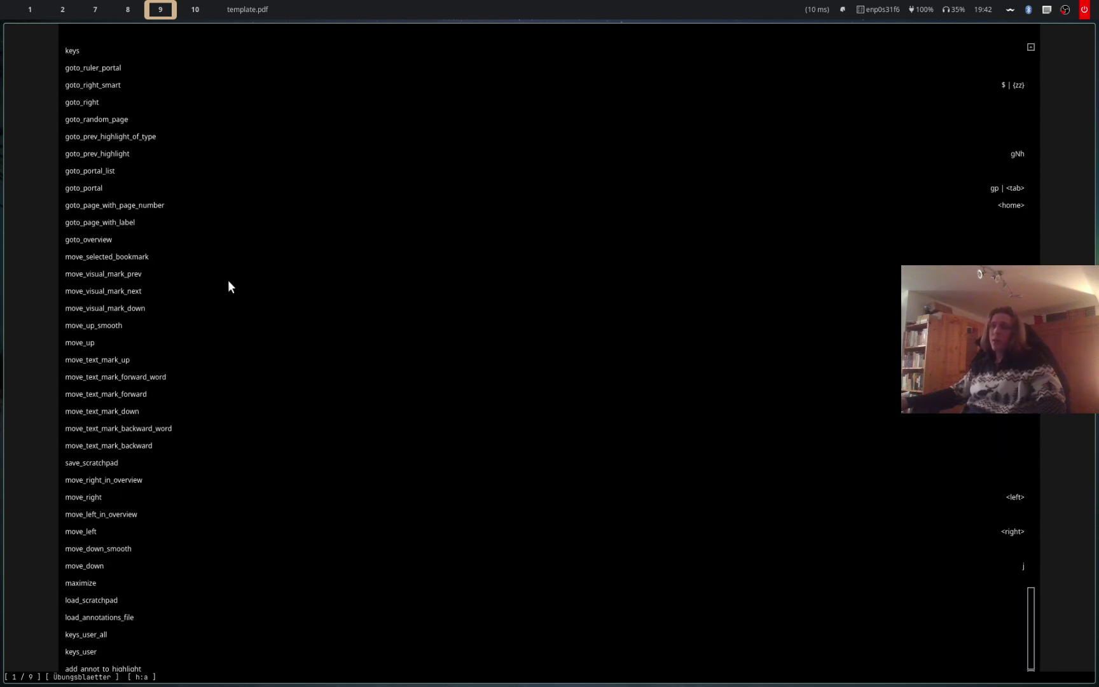
{"action": "scroll", "coordinate": [230, 286], "scroll_direction": "down", "scroll_amount": 20}
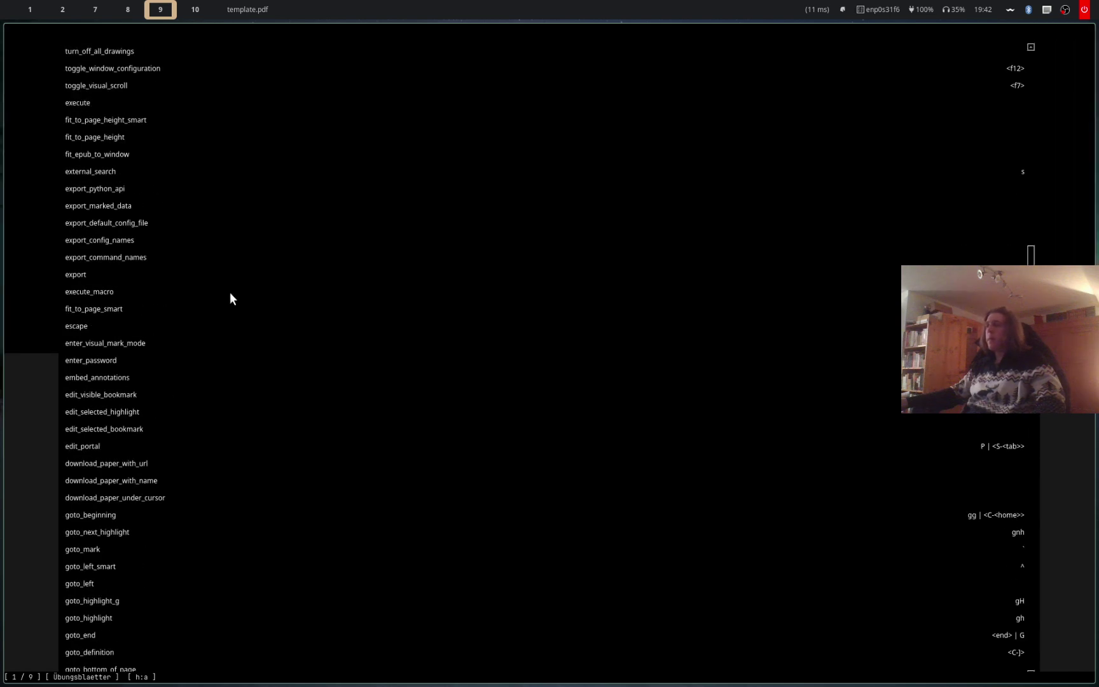
{"action": "scroll", "coordinate": [229, 292], "scroll_direction": "down", "scroll_amount": 20}
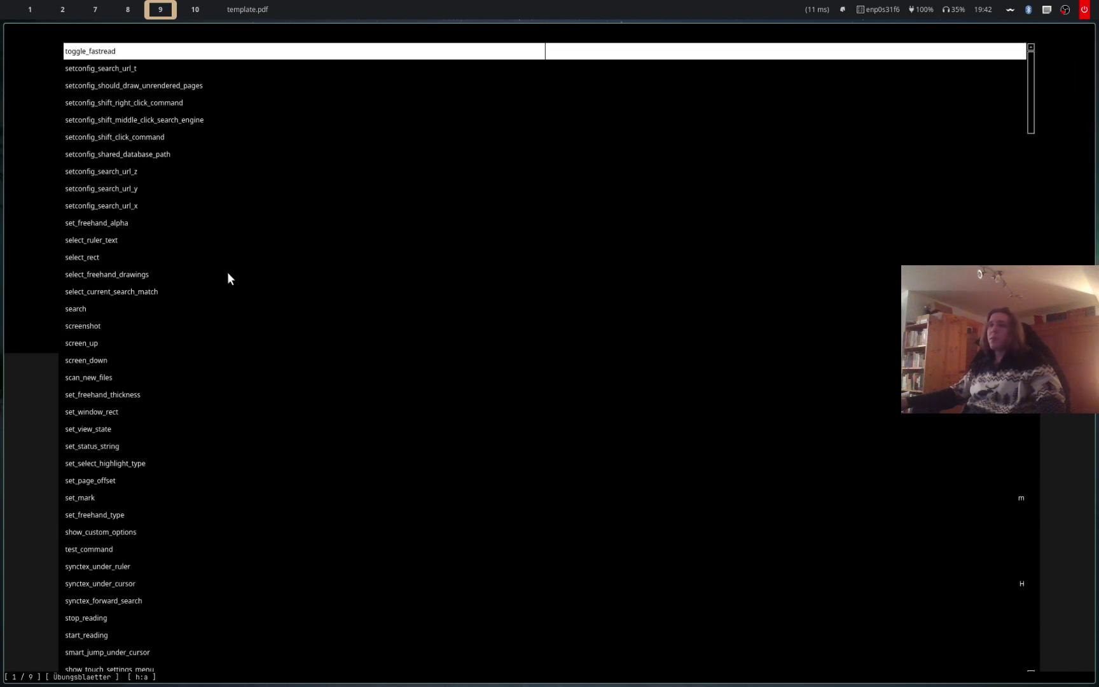
{"action": "type", "text": "togg"}
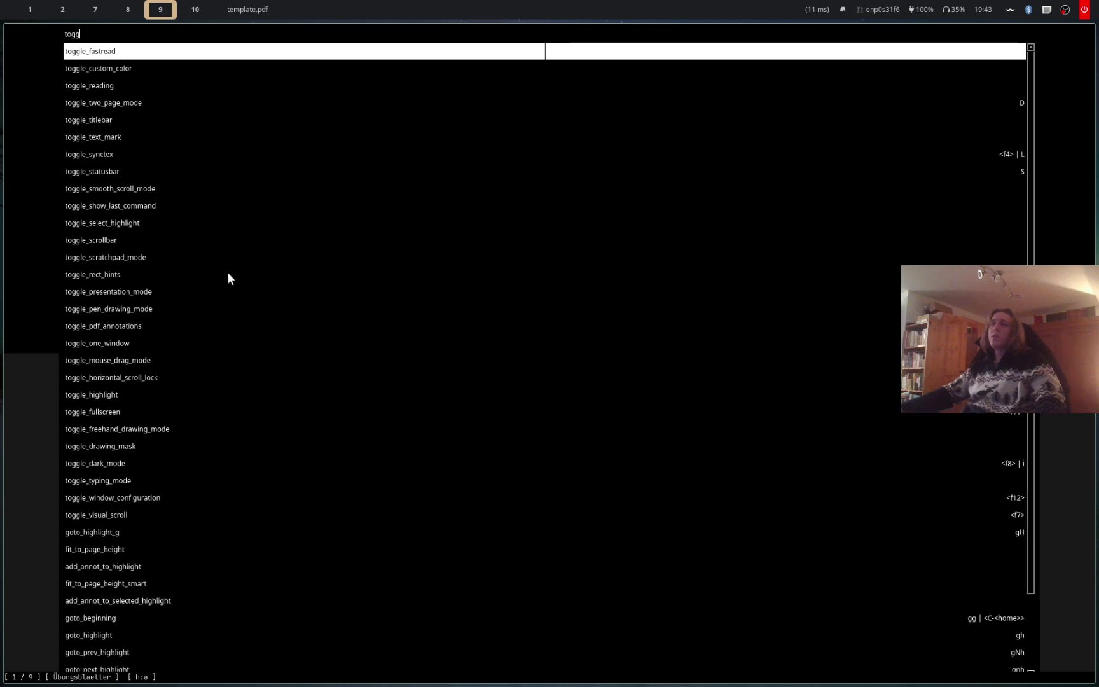
{"action": "type", "text": "le_"}
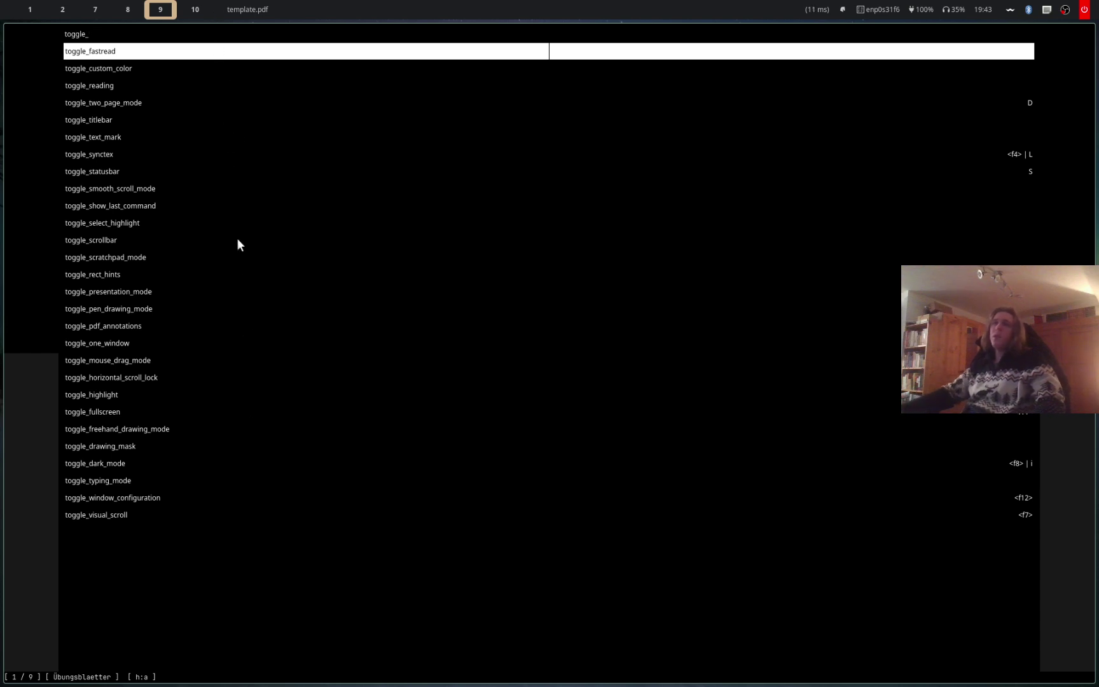
{"action": "key", "text": "Return"}
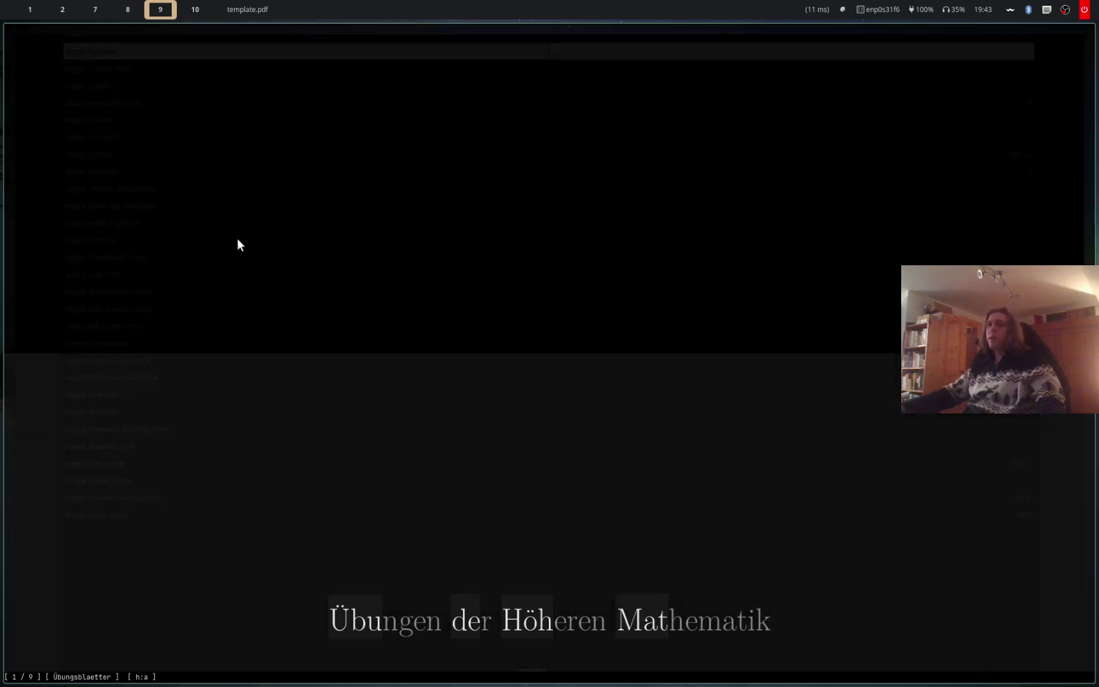
Scroll to page 2, toggle dark colours with Ctrl+R, and briefly open and close the command list
{"action": "scroll", "coordinate": [236, 245], "scroll_direction": "down", "scroll_amount": 10}
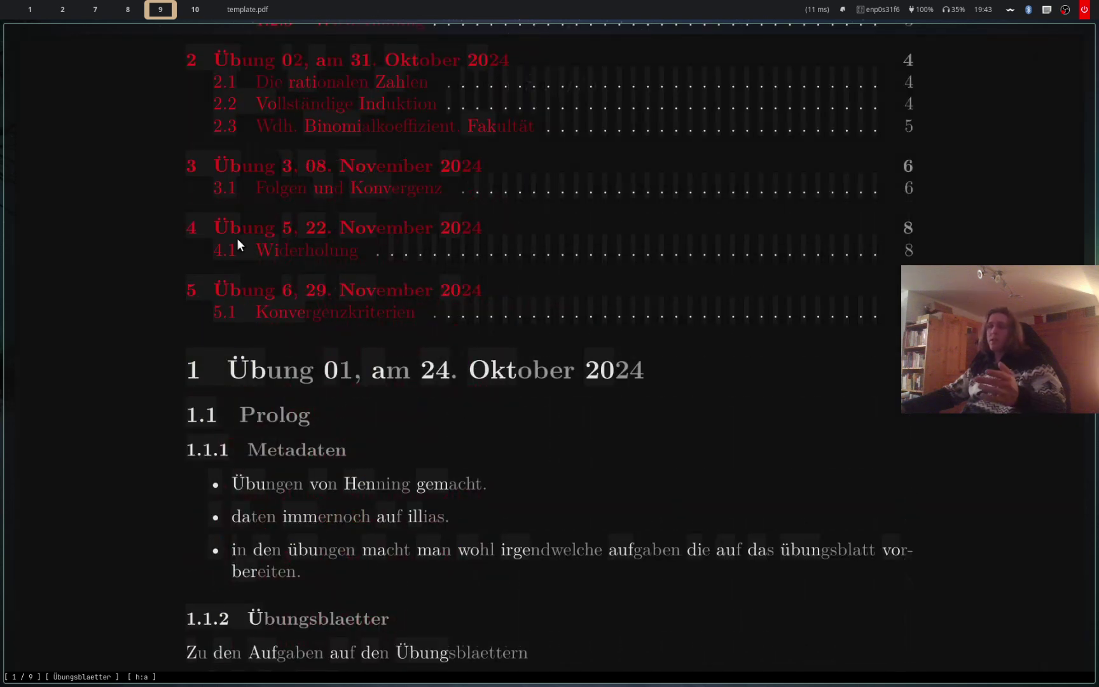
{"action": "key", "text": "ctrl+r"}
{"action": "scroll", "coordinate": [238, 245], "scroll_direction": "down", "scroll_amount": 15}
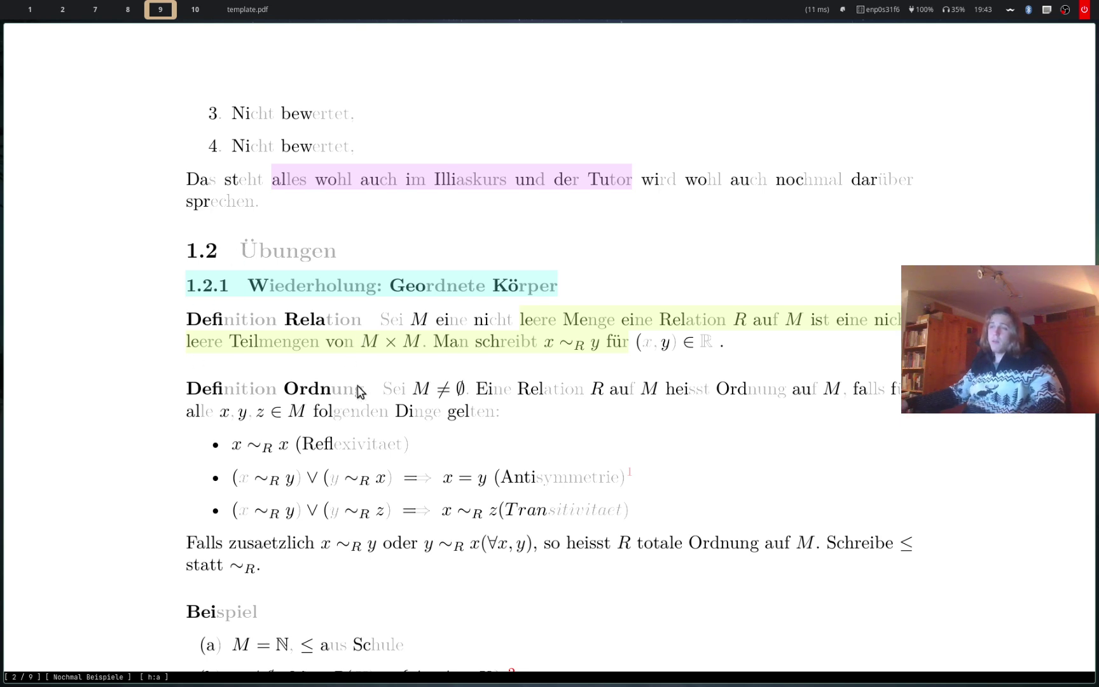
{"action": "key", "text": "colon"}
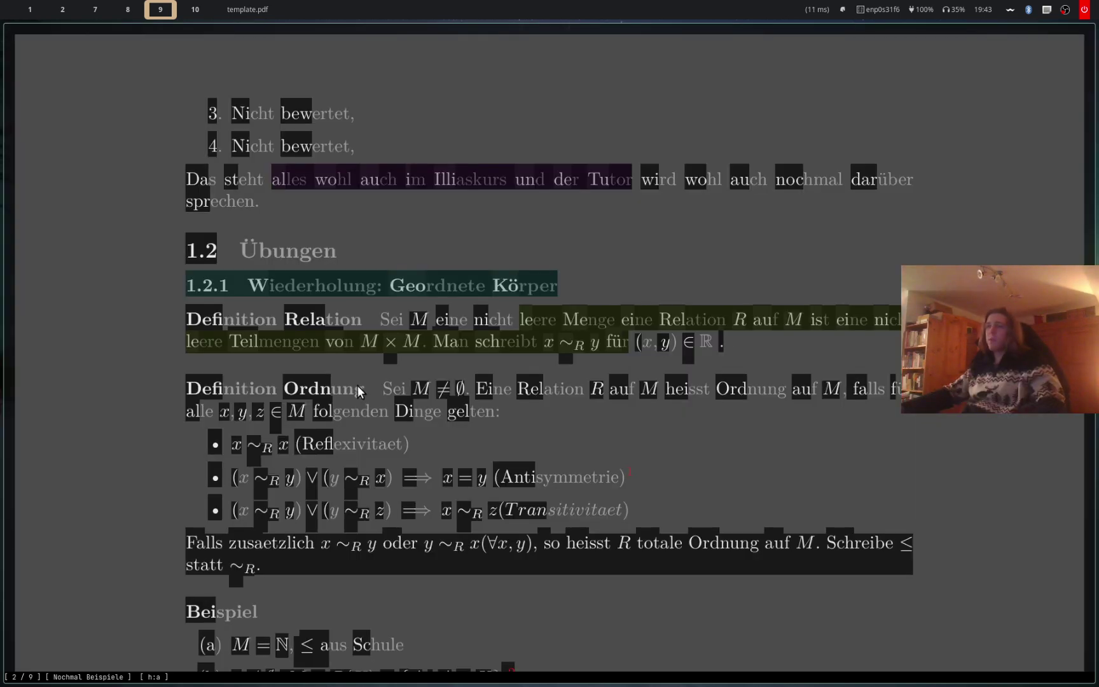
{"action": "key", "text": "Escape"}
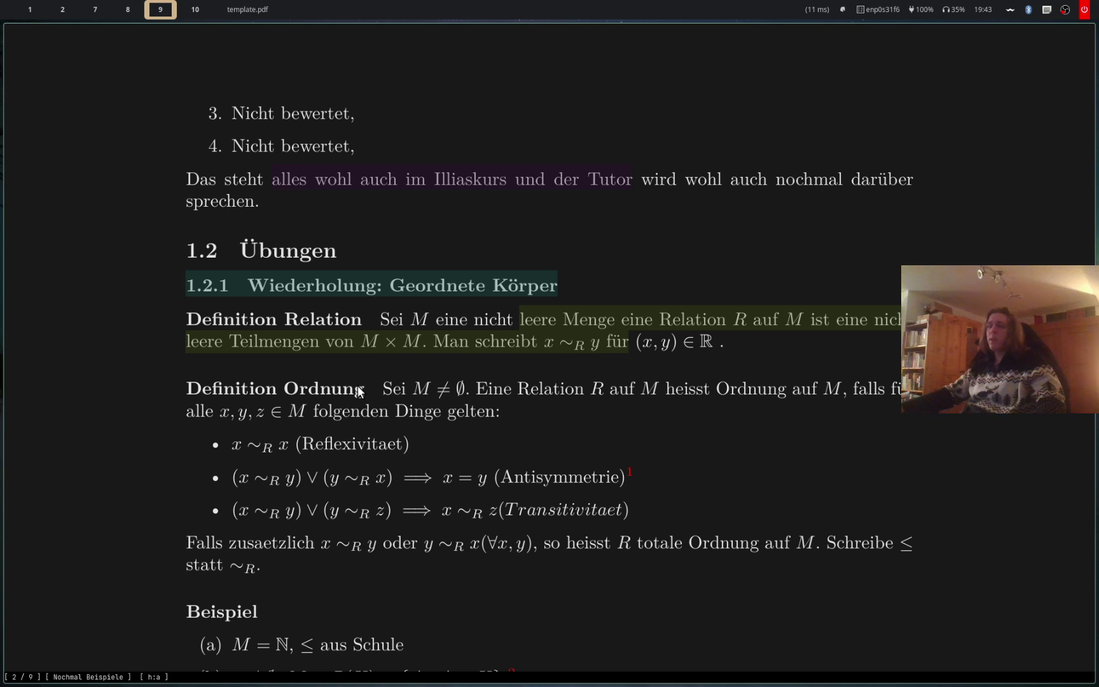
Filter the command palette by 'toggle' and browse the status bar, freehand drawing and fullscreen toggles
{"action": "key", "text": "colon"}
{"action": "type", "text": "toggle"}
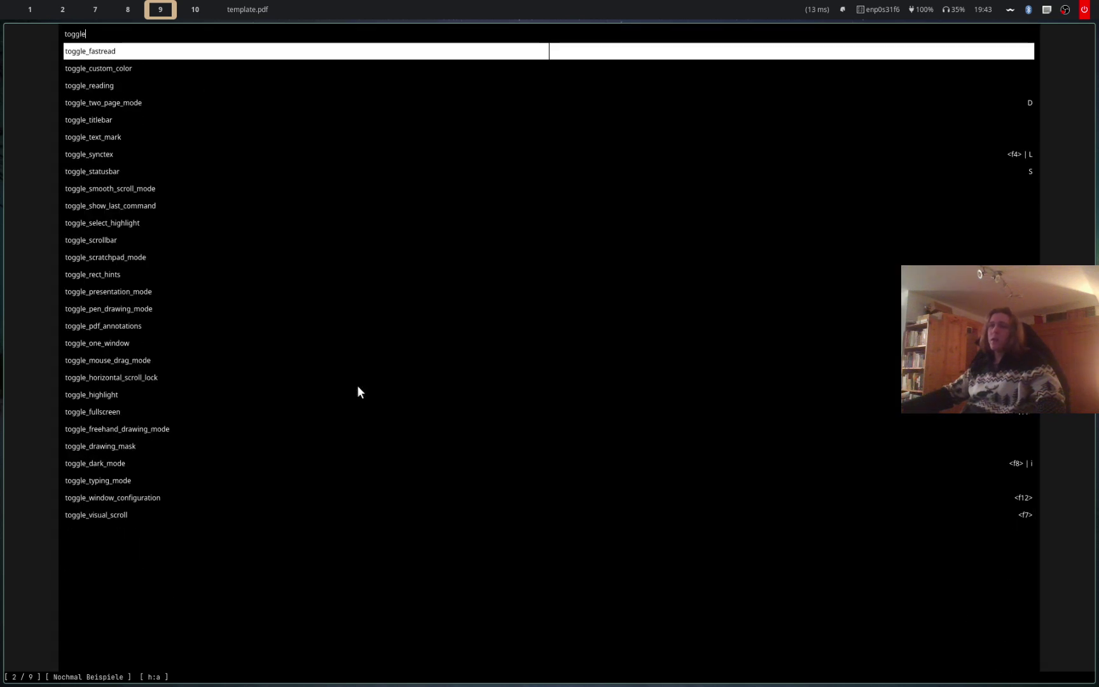
{"action": "key", "text": "Down"}
{"action": "key", "text": "Down"}
{"action": "key", "text": "Down"}
{"action": "key", "text": "Down"}
{"action": "key", "text": "Down"}
{"action": "key", "text": "Down"}
{"action": "key", "text": "Down"}
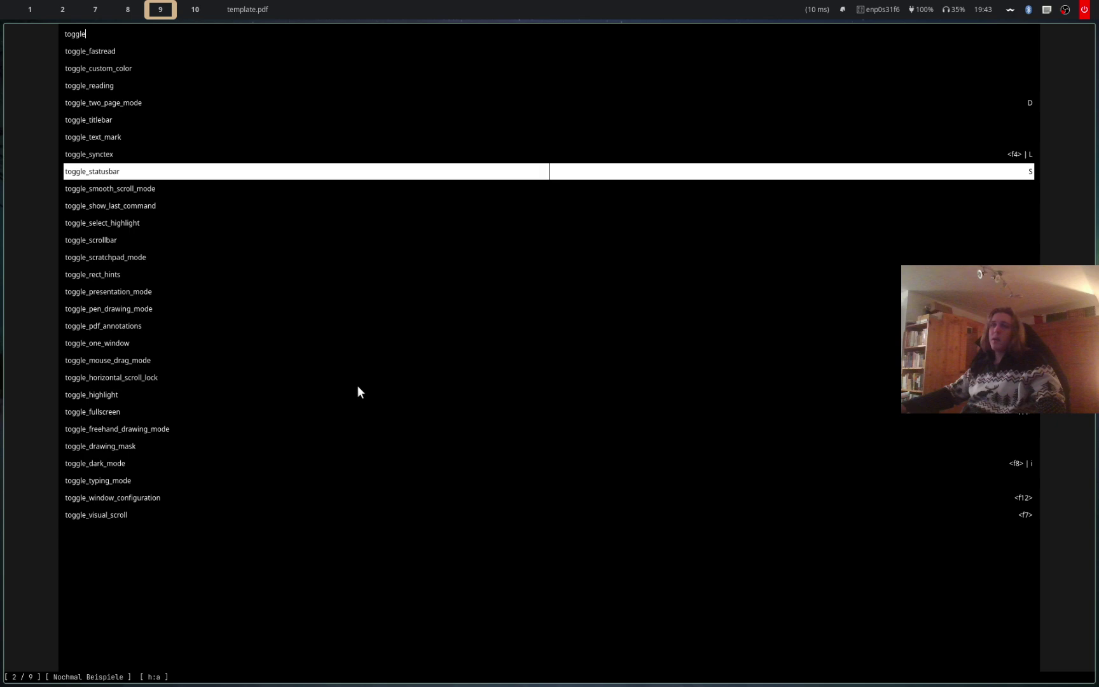
{"action": "key", "text": "Down"}
{"action": "key", "text": "Down"}
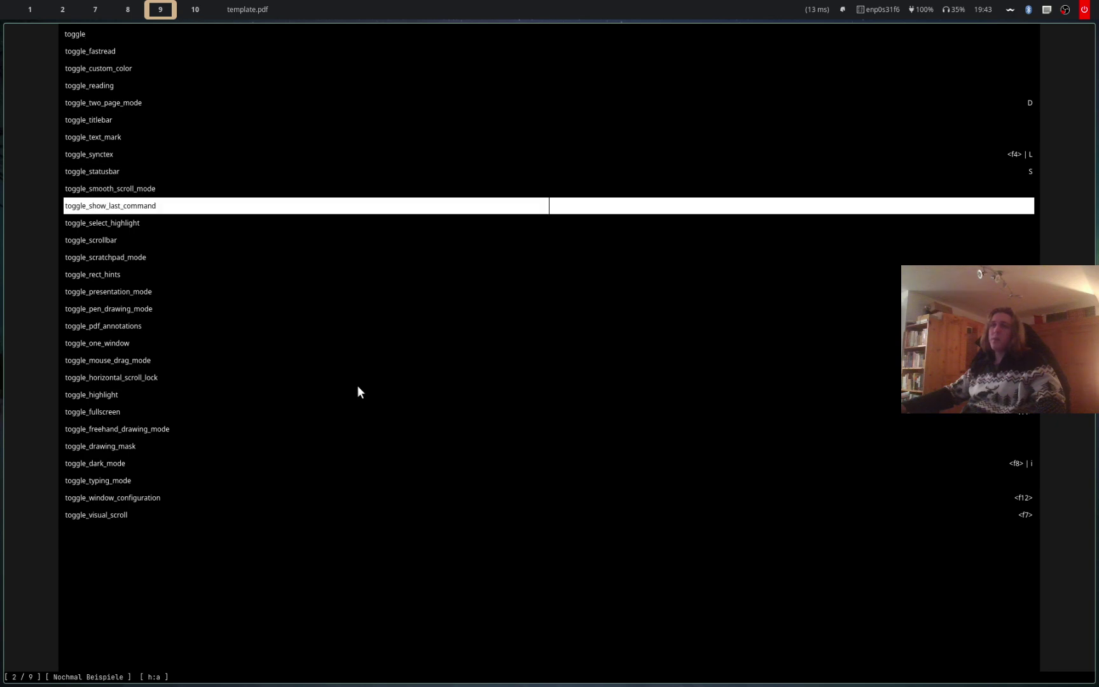
{"action": "key", "text": "Down"}
{"action": "key", "text": "Down"}
{"action": "key", "text": "Down"}
{"action": "key", "text": "Down"}
{"action": "key", "text": "Down"}
{"action": "key", "text": "Down"}
{"action": "key", "text": "Down"}
{"action": "key", "text": "Down"}
{"action": "key", "text": "Down"}
{"action": "key", "text": "Down"}
{"action": "key", "text": "Down"}
{"action": "key", "text": "Down"}
{"action": "key", "text": "Down"}
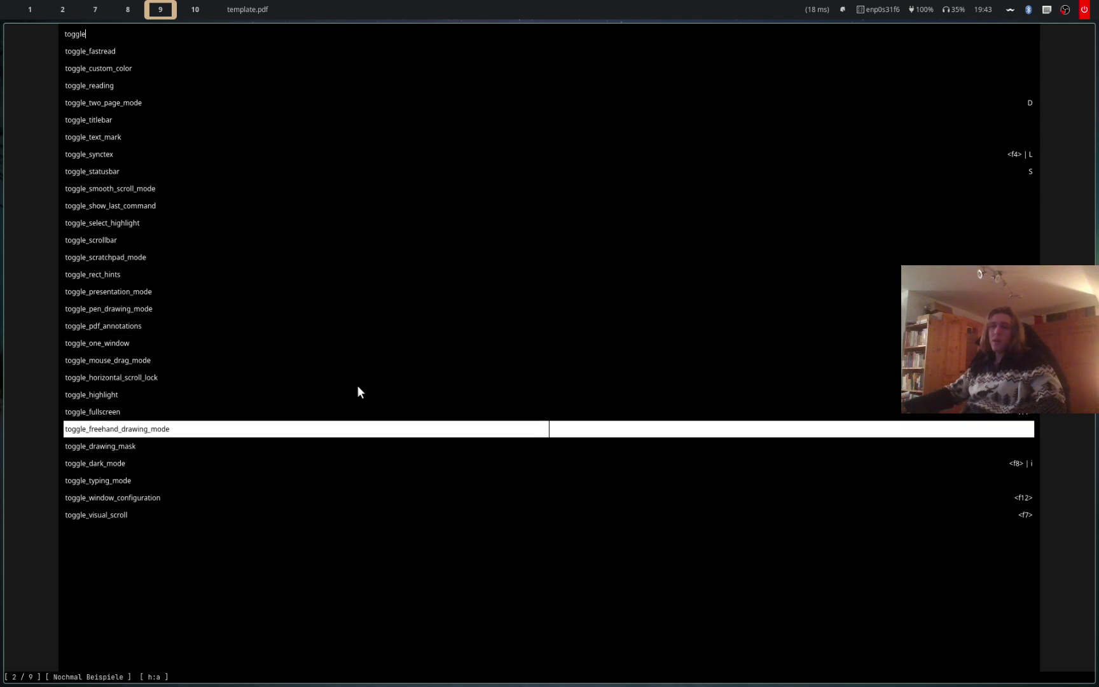
{"action": "key", "text": "Down"}
{"action": "key", "text": "Down"}
{"action": "key", "text": "Down"}
{"action": "key", "text": "Down"}
{"action": "key", "text": "Up"}
{"action": "key", "text": "Up"}
{"action": "key", "text": "Up"}
{"action": "key", "text": "Up"}
{"action": "key", "text": "Up"}
{"action": "key", "text": "Up"}
{"action": "key", "text": "Up"}
{"action": "key", "text": "Down"}
{"action": "key", "text": "Down"}
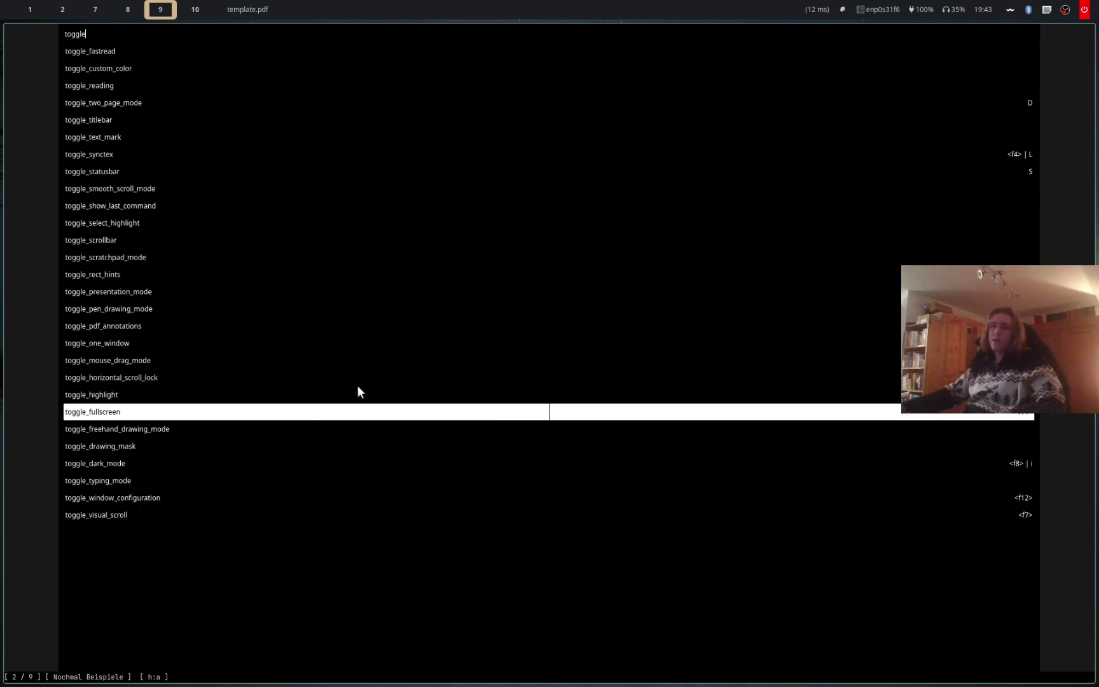
Clear the filter, scroll the full command list, and switch to the Neovim config workspace
{"action": "key", "text": "BackSpace"}
{"action": "key", "text": "BackSpace"}
{"action": "key", "text": "BackSpace"}
{"action": "key", "text": "BackSpace"}
{"action": "key", "text": "BackSpace"}
{"action": "key", "text": "BackSpace"}
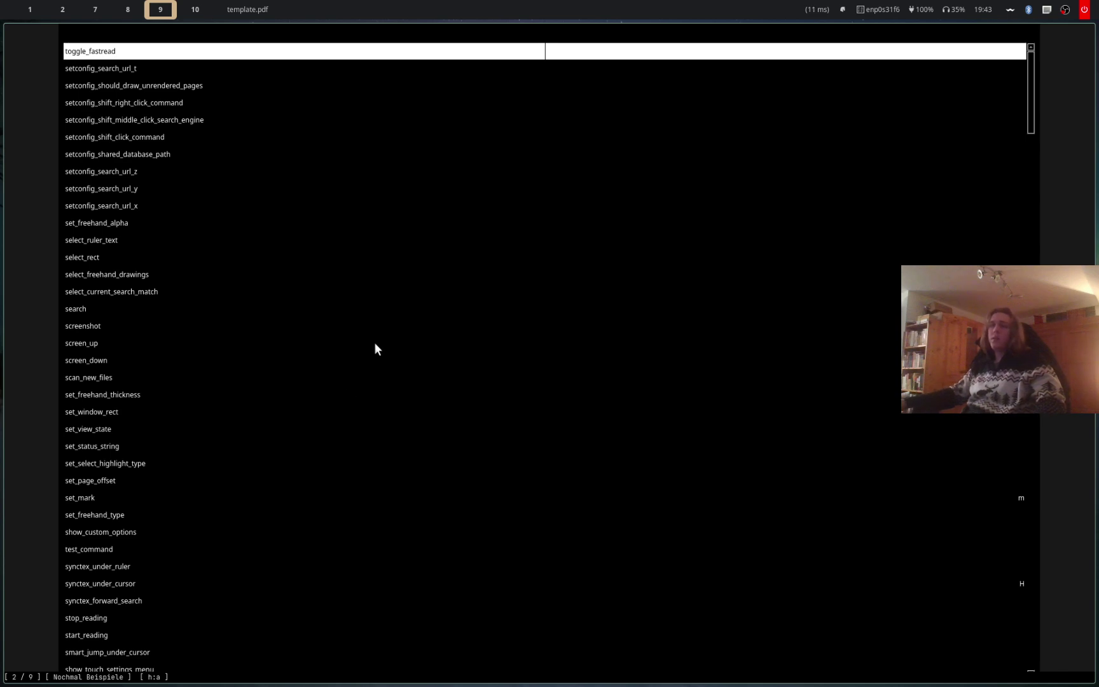
{"action": "scroll", "coordinate": [187, 330], "scroll_direction": "down", "scroll_amount": 20}
{"action": "scroll", "coordinate": [185, 327], "scroll_direction": "up", "scroll_amount": 20}
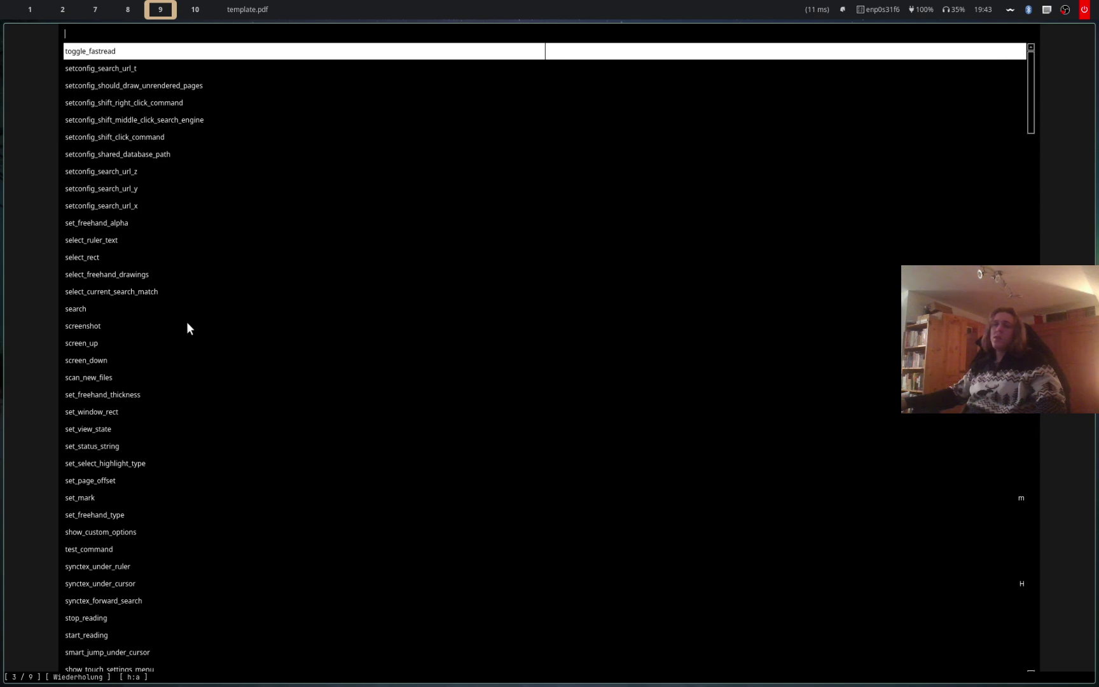
{"action": "scroll", "coordinate": [185, 323], "scroll_direction": "down", "scroll_amount": 20}
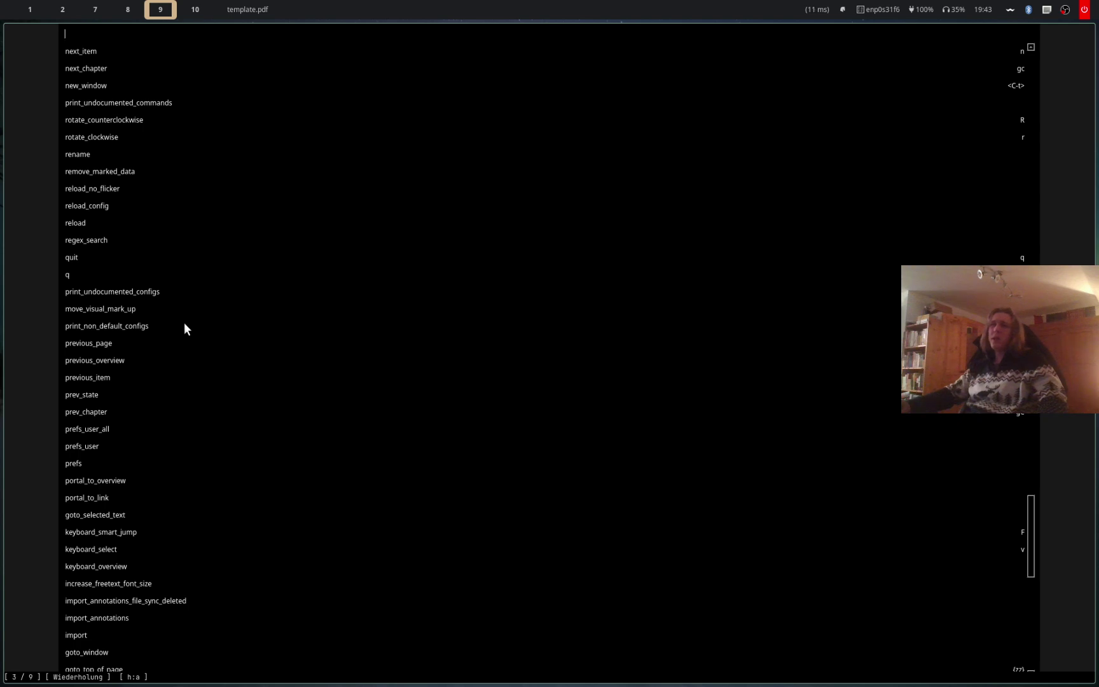
{"action": "key", "text": "super+0"}
{"action": "key", "text": "super+3"}
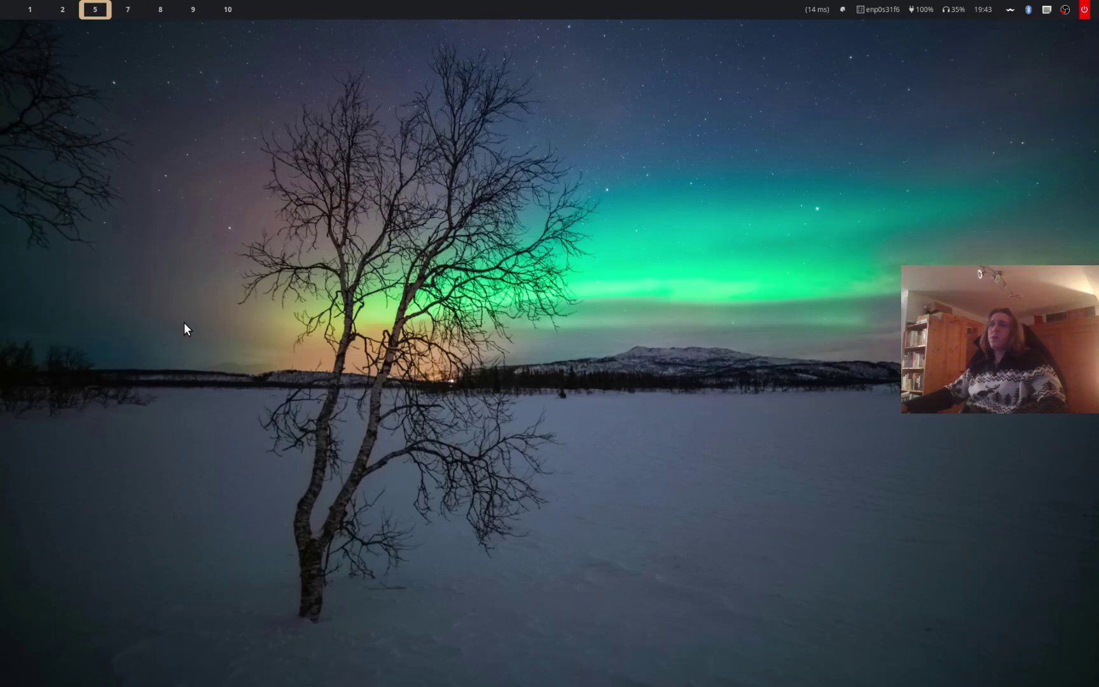
{"action": "key", "text": "super+8"}
{"action": "key", "text": "ctrl+Tab"}
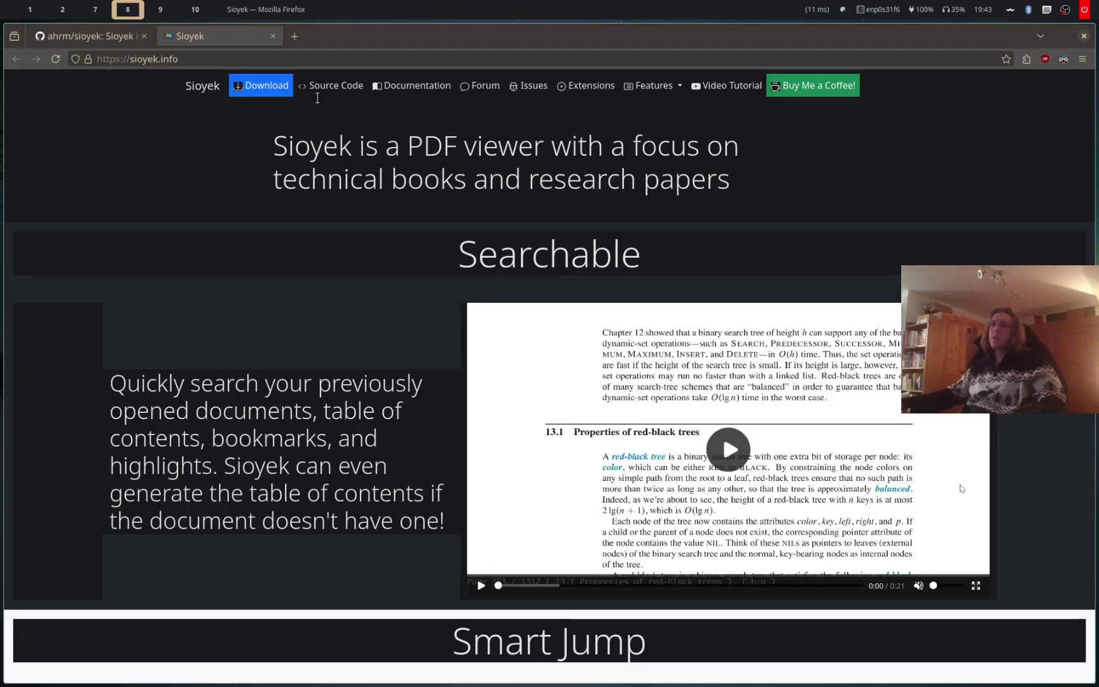
{"action": "scroll", "coordinate": [704, 248], "scroll_direction": "down", "scroll_amount": 10}
{"action": "scroll", "coordinate": [663, 217], "scroll_direction": "down", "scroll_amount": 20}
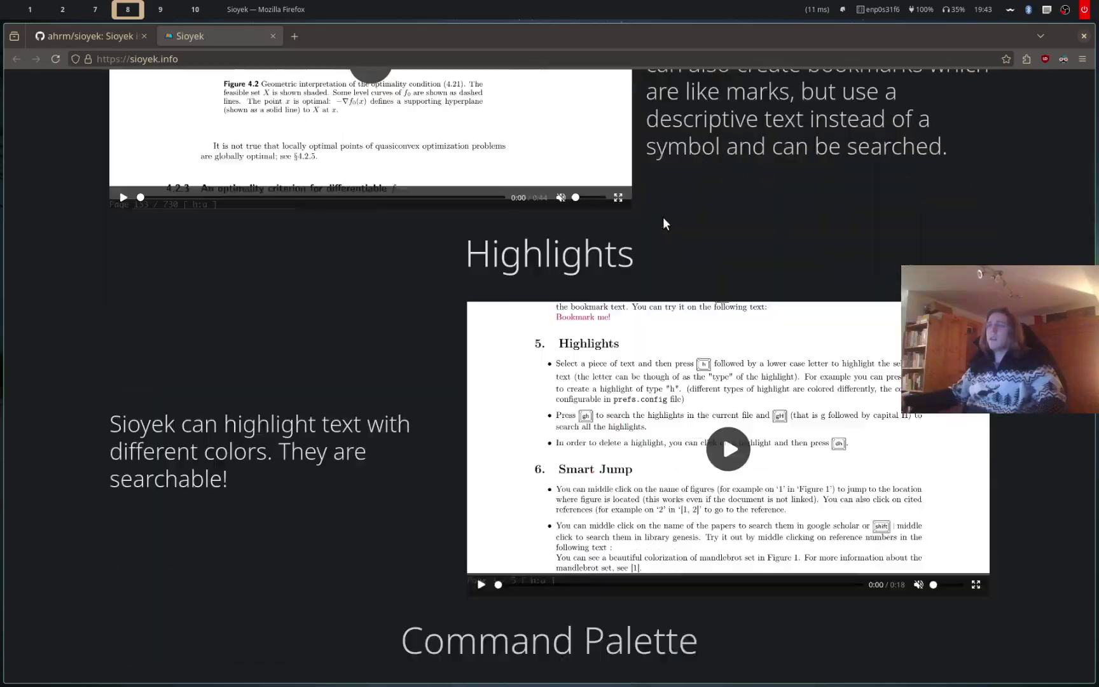
{"action": "scroll", "coordinate": [664, 217], "scroll_direction": "down", "scroll_amount": 5}
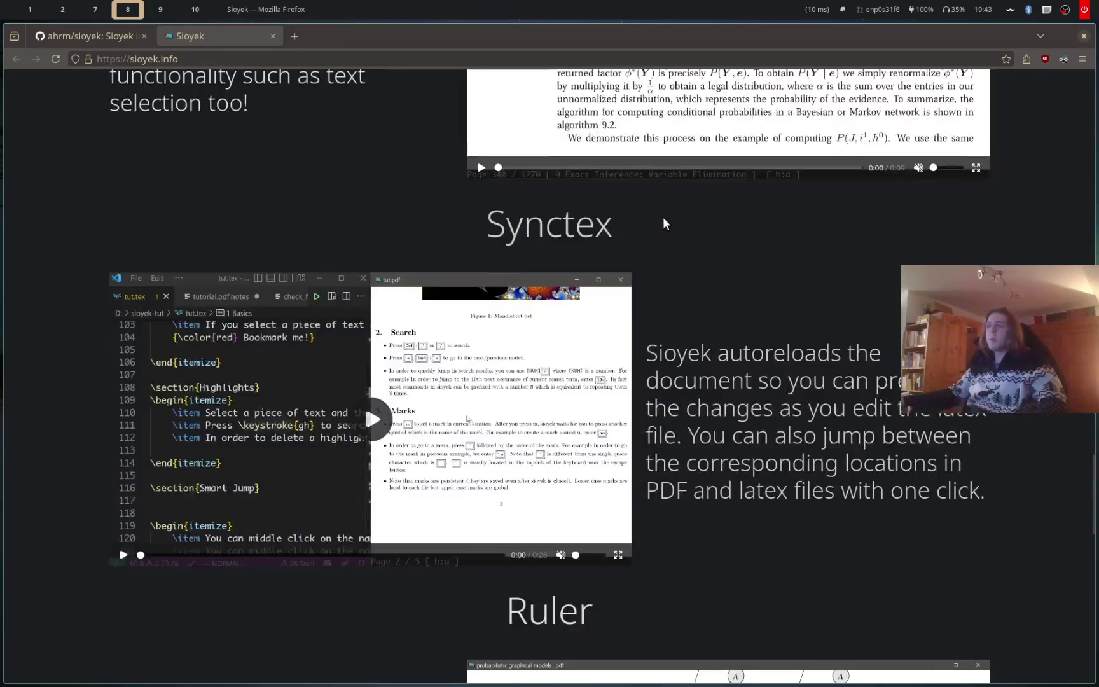
{"action": "scroll", "coordinate": [663, 217], "scroll_direction": "up", "scroll_amount": 20}
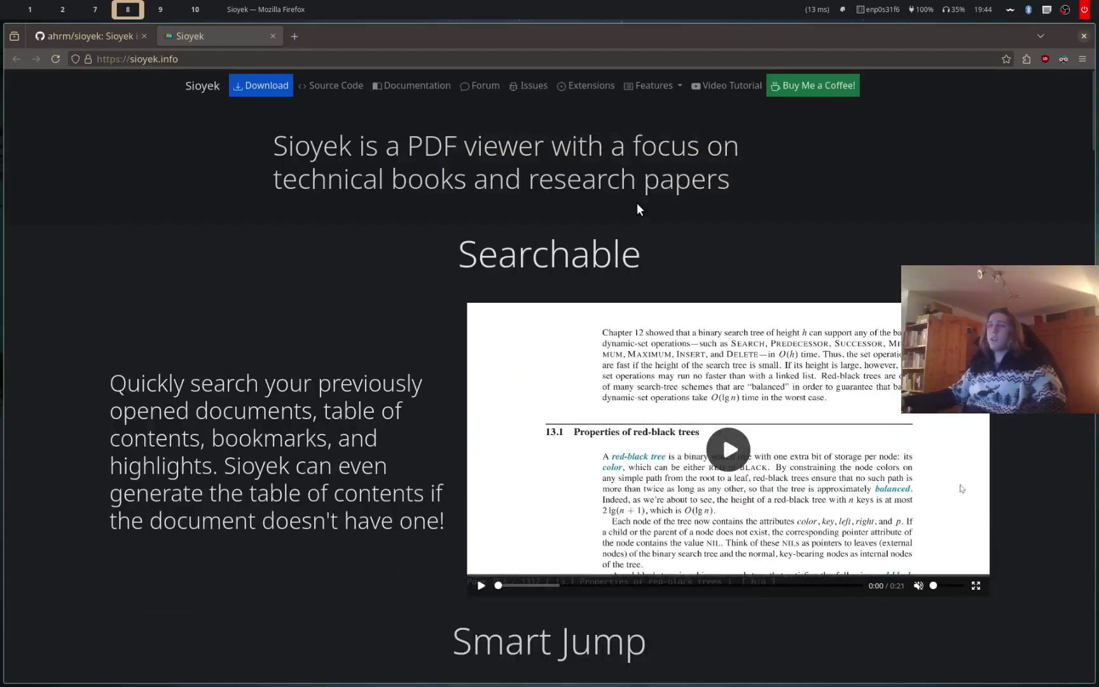
Back in Sioyek, close the command list, jump to the notes' start and end, then scroll up to page 9
{"action": "key", "text": "super+9"}
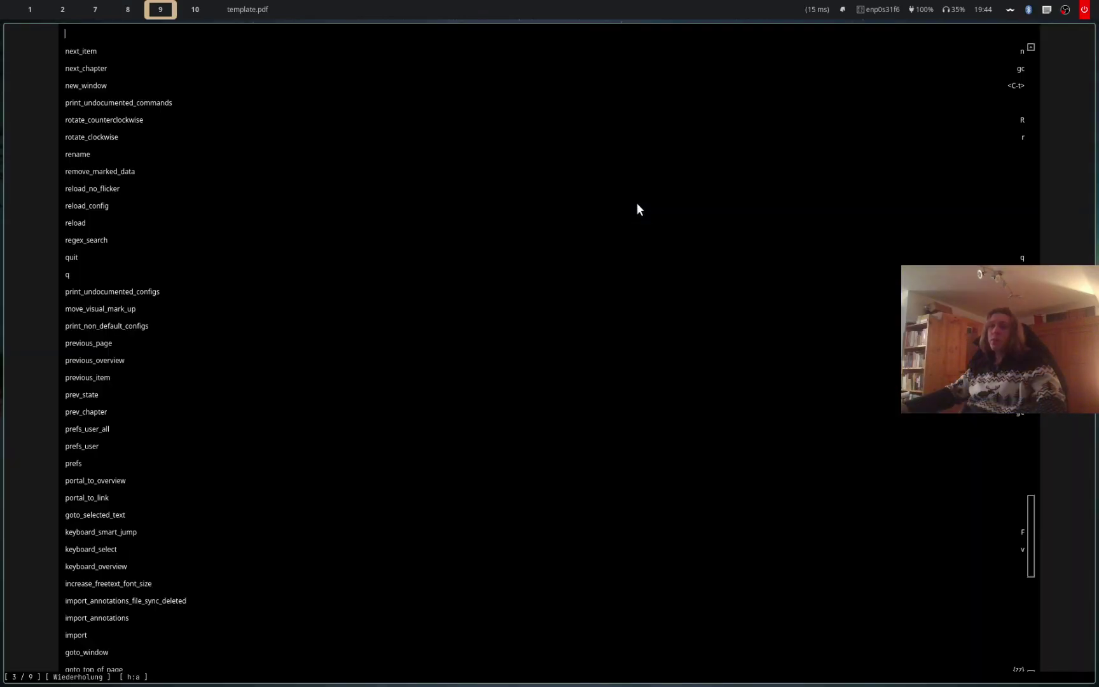
{"action": "key", "text": "Escape"}
{"action": "key", "text": "g"}
{"action": "key", "text": "g"}
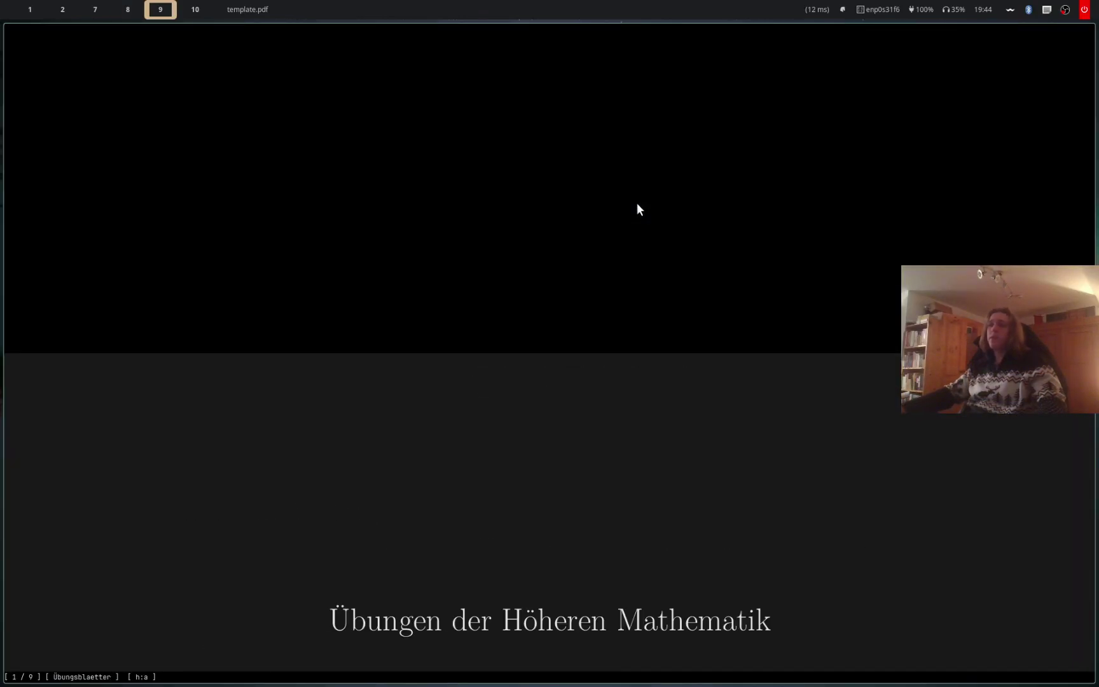
{"action": "key", "text": "shift+g"}
{"action": "scroll", "coordinate": [636, 203], "scroll_direction": "up", "scroll_amount": 5}
{"action": "scroll", "coordinate": [636, 203], "scroll_direction": "up", "scroll_amount": 5}
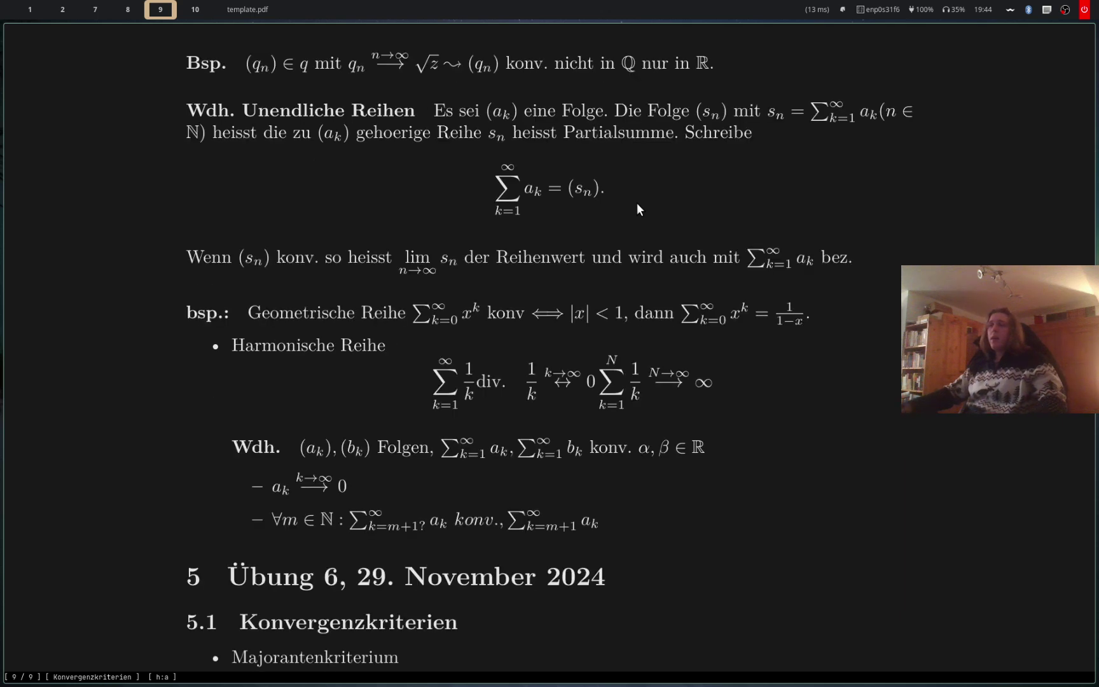